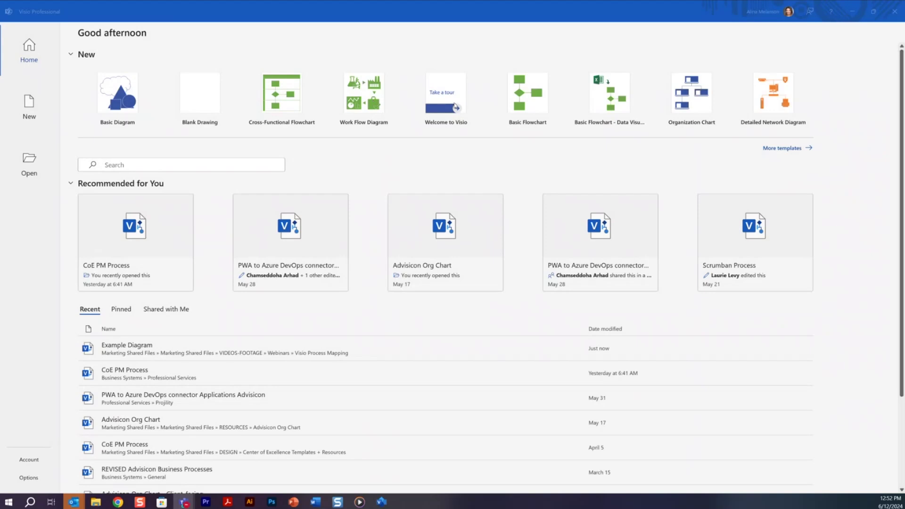
Step: Create a new drawing from the Cross-Functional Flowchart Shared Process template in US units
key(alt+Tab)
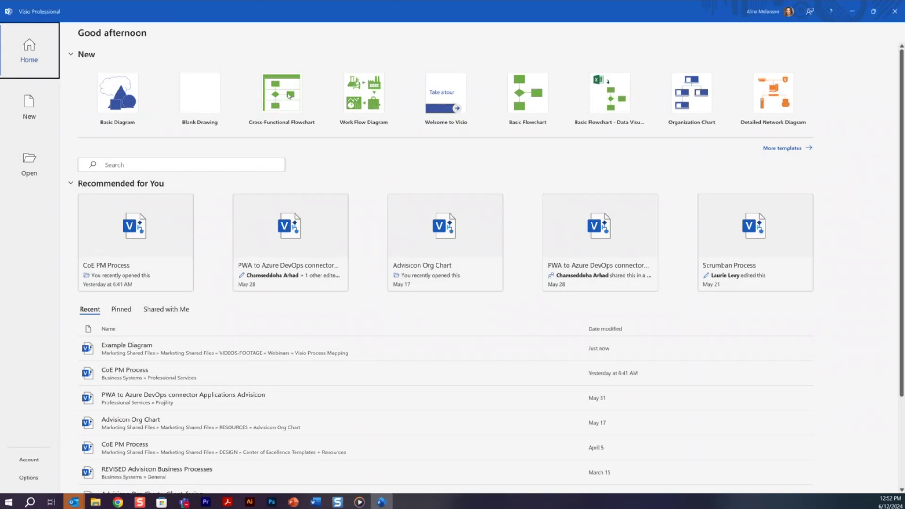
click(289, 96)
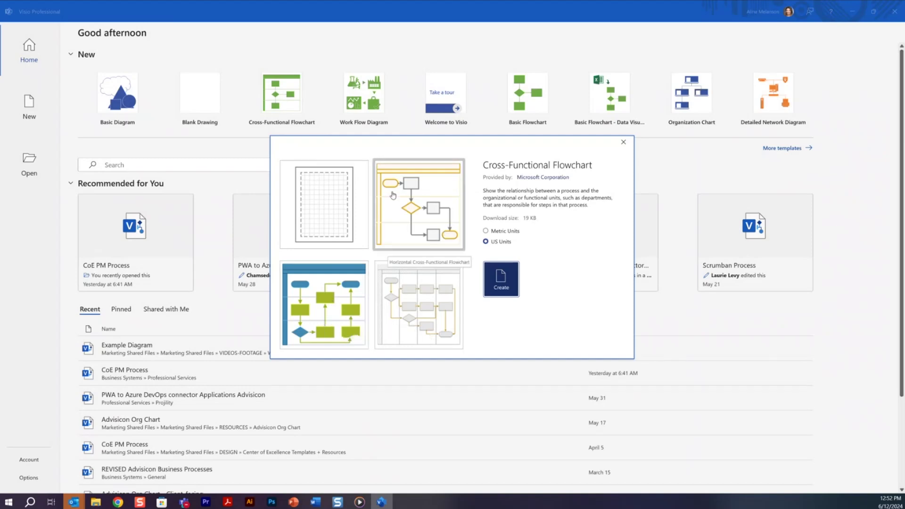
click(311, 302)
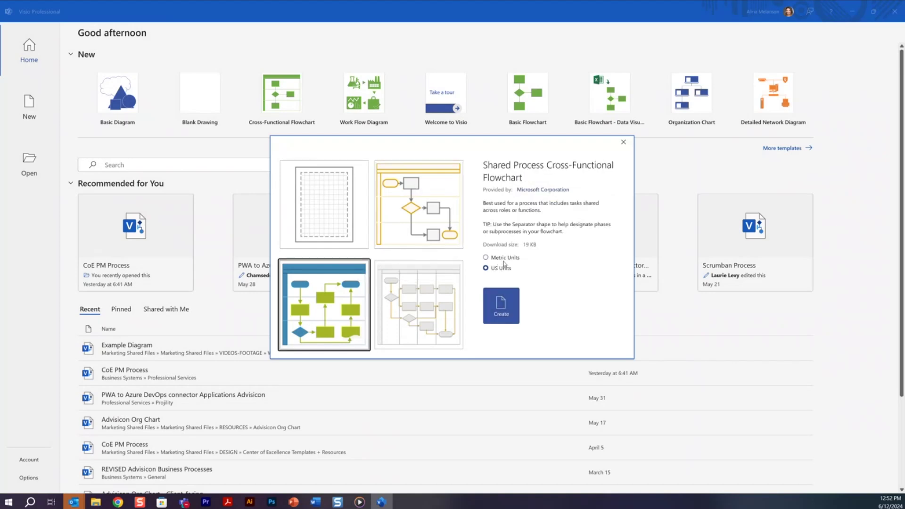
click(503, 306)
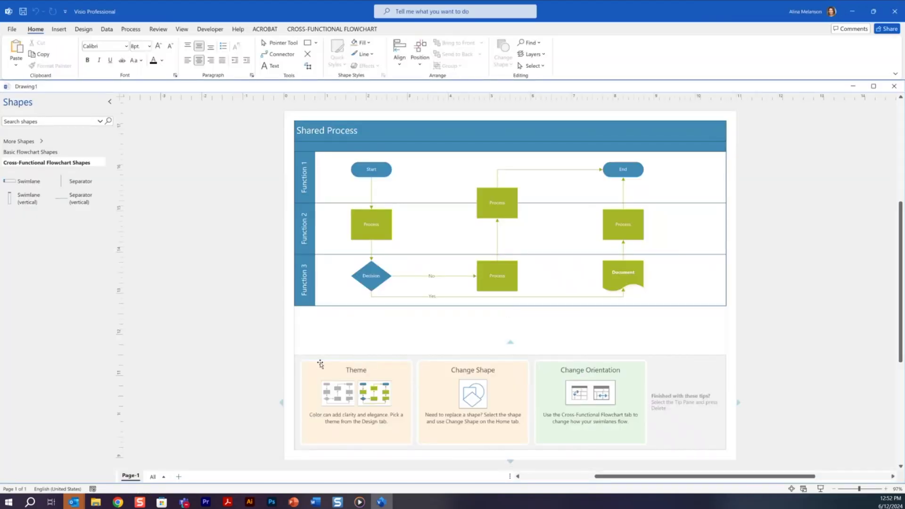
Step: Try to reposition the tips panel below the flowchart, then deselect it
click(312, 375)
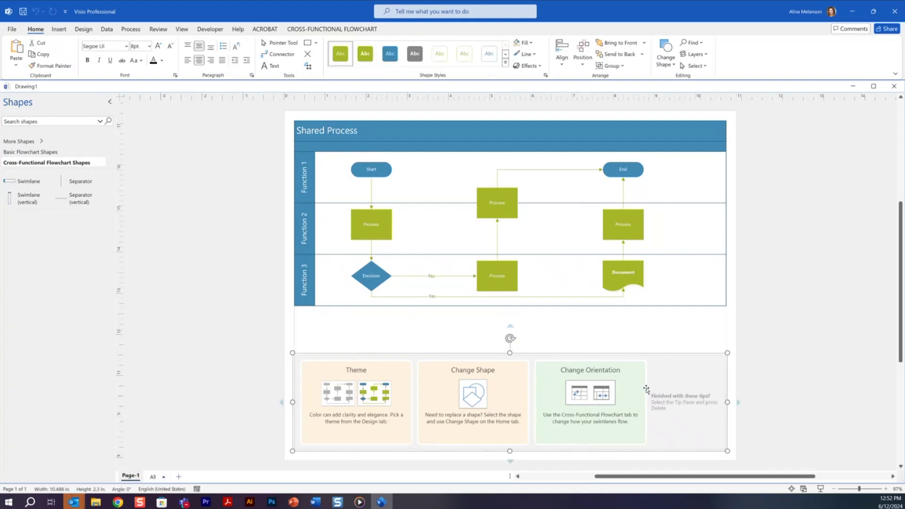
mouse_move(674, 376)
mouse_down()
mouse_move(671, 341)
mouse_move(672, 358)
mouse_up()
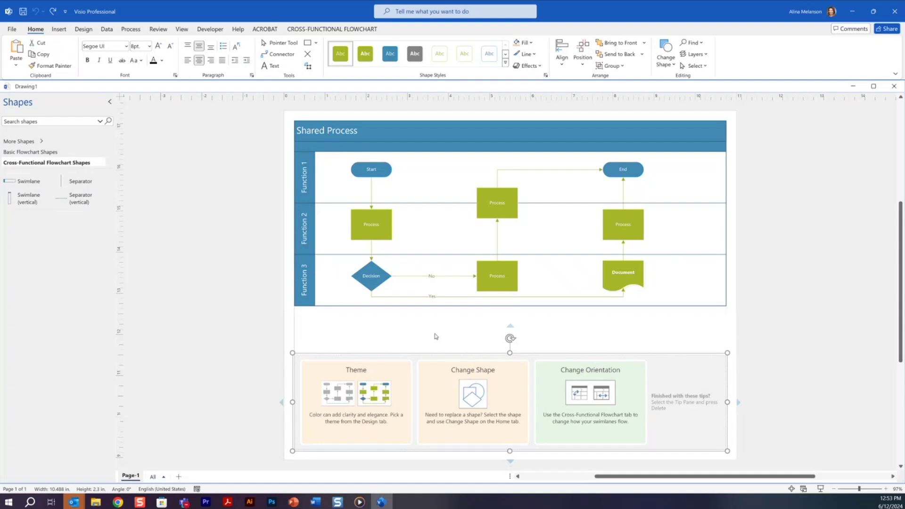
click(451, 354)
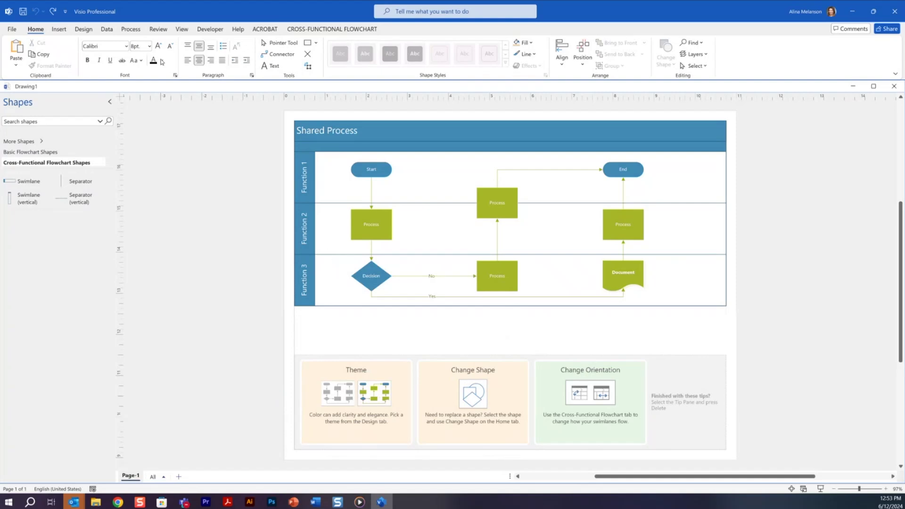
Step: Create a new custom theme colour set named Advisicon from the Design variants
click(83, 29)
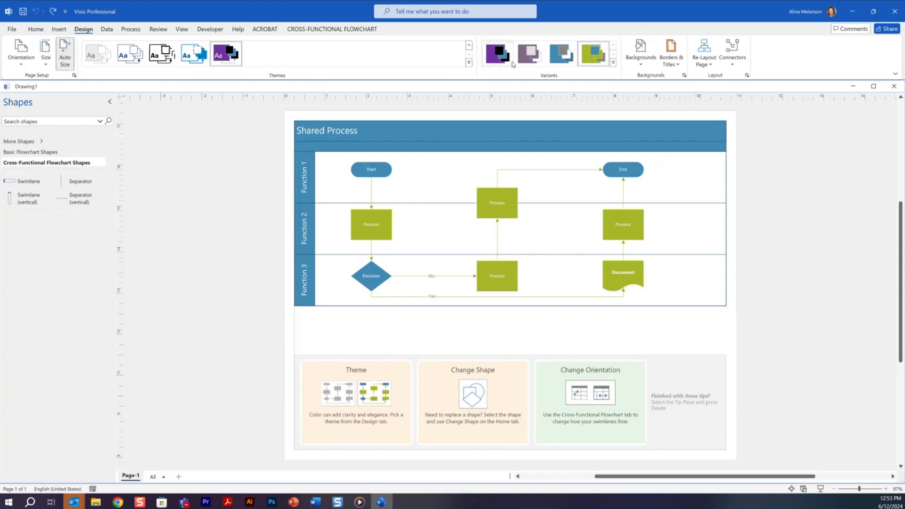
click(469, 63)
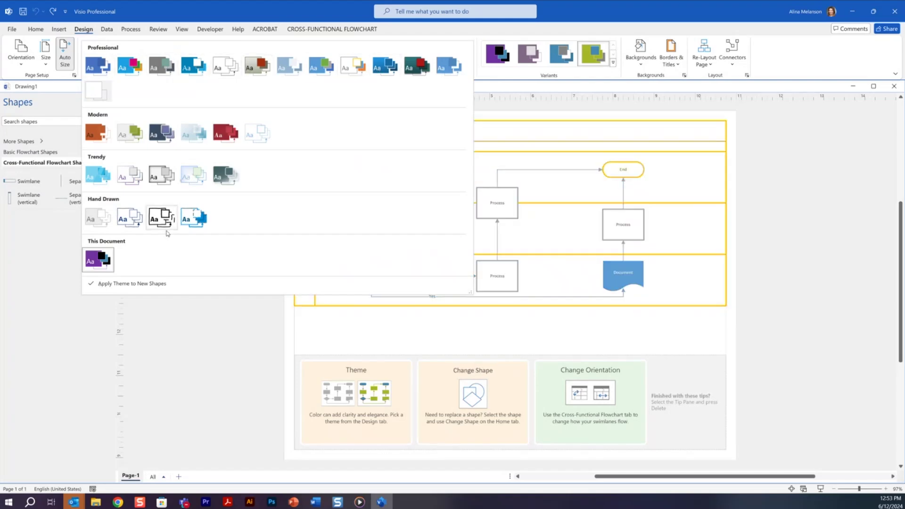
click(617, 69)
click(615, 66)
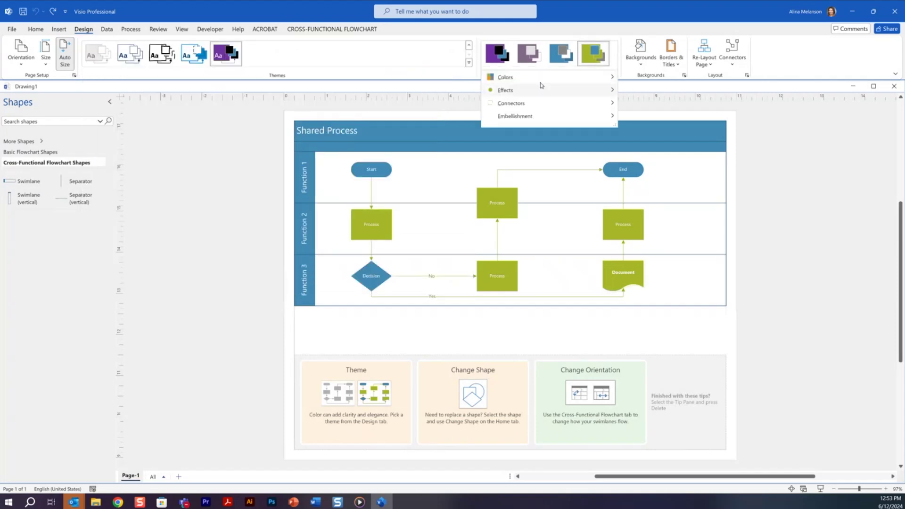
mouse_move(530, 81)
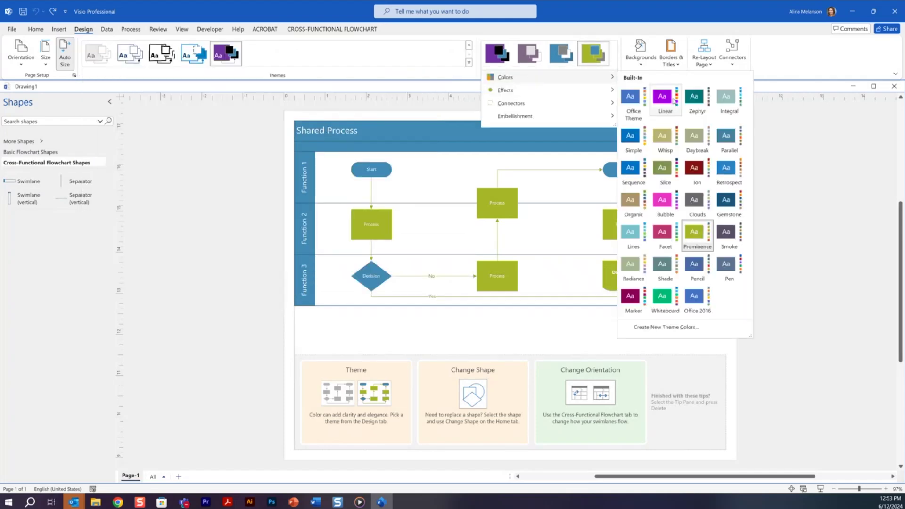
click(666, 327)
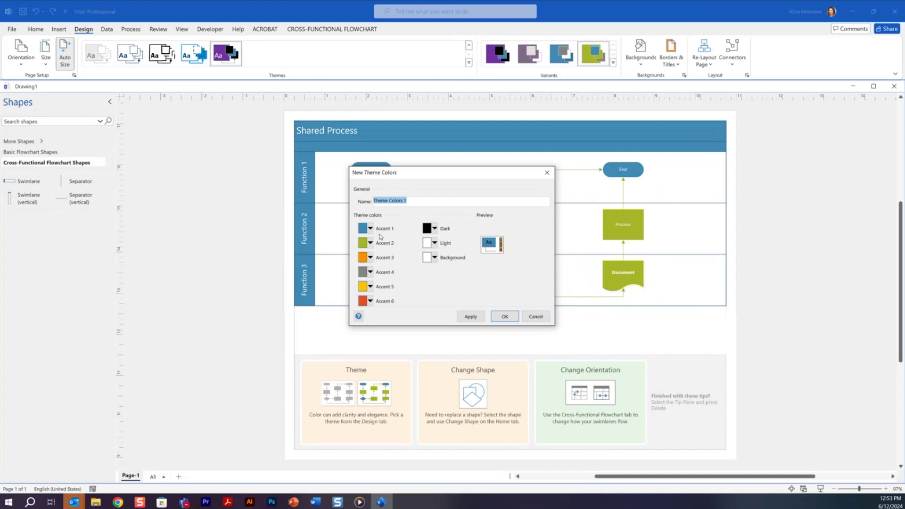
text(Advisicon)
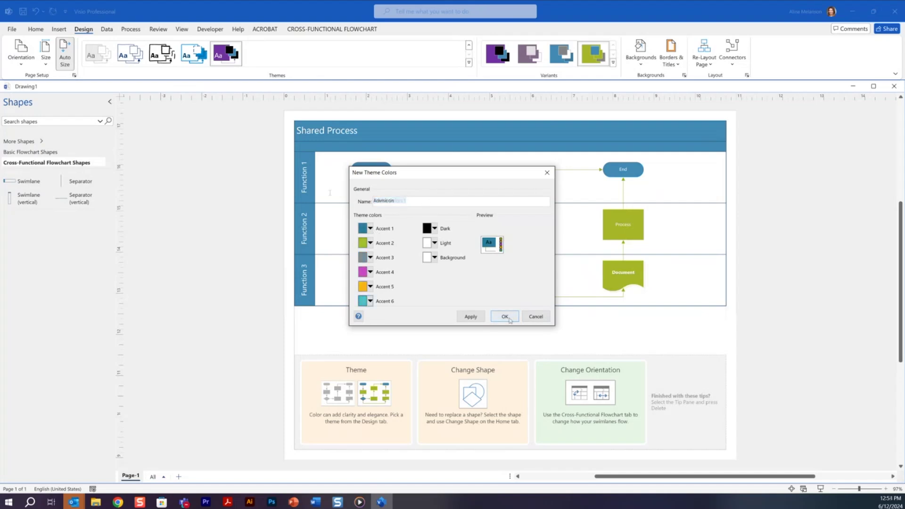
click(505, 317)
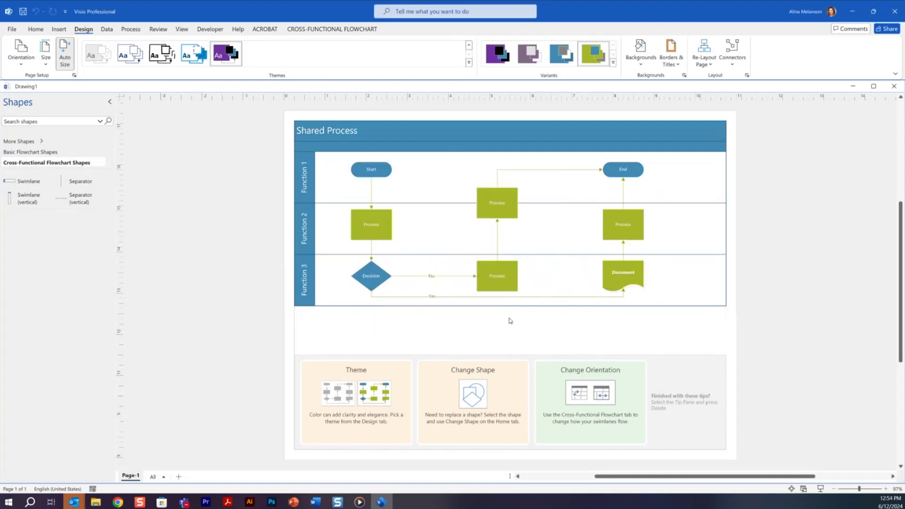
Step: Apply the document's own theme to the whole cross-functional flowchart
click(336, 136)
click(469, 62)
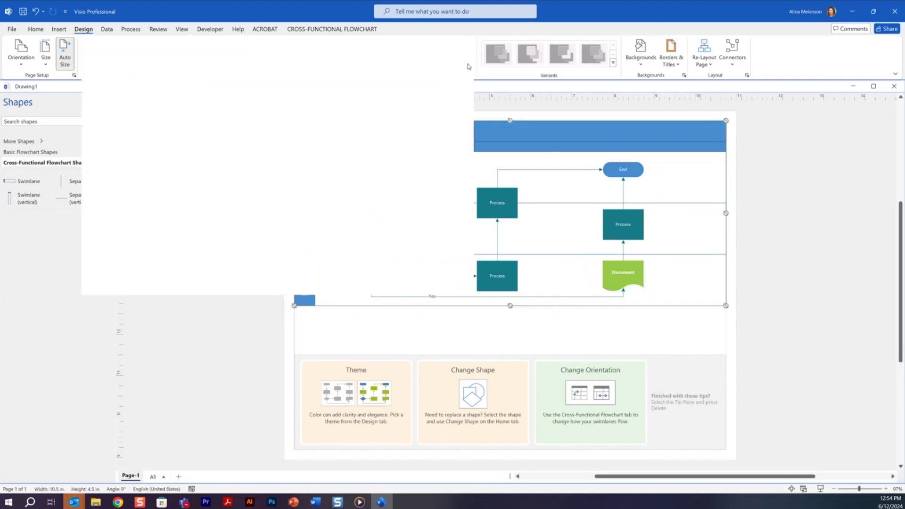
click(102, 263)
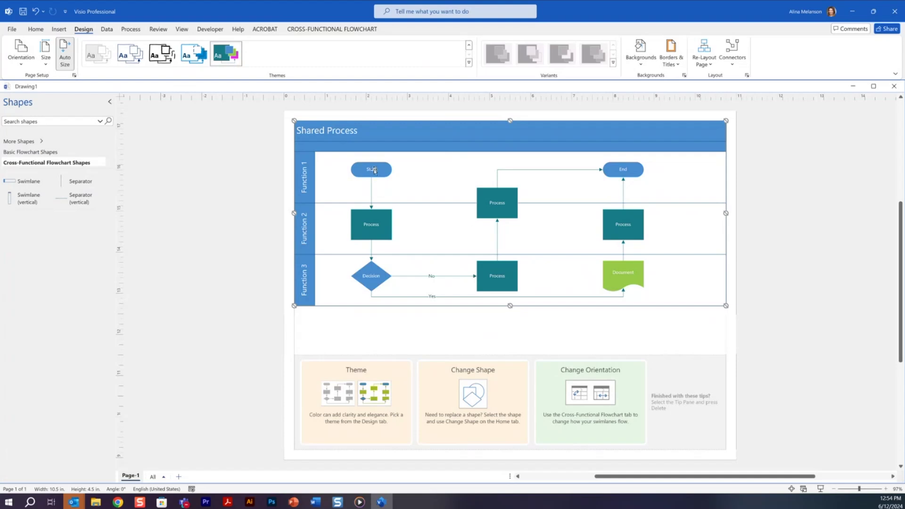
Step: Retitle the flowchart 'Change Request Process'
double_click(340, 134)
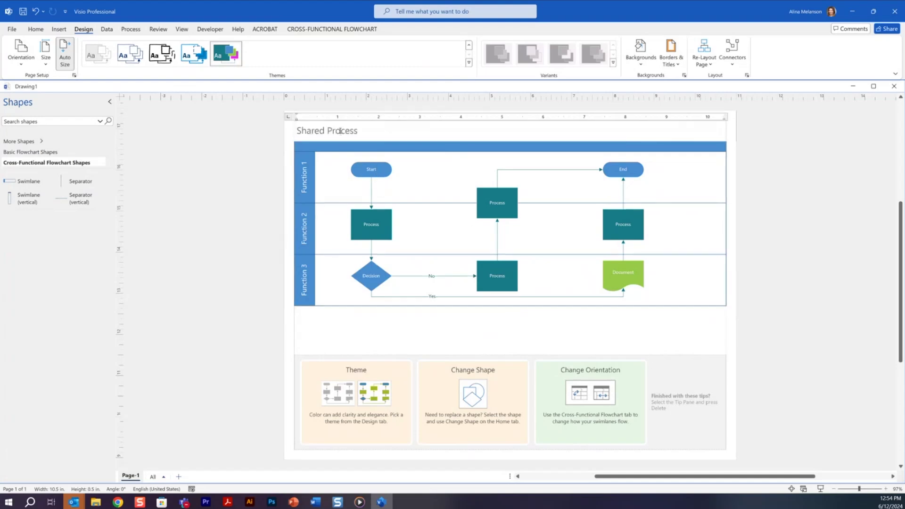
key(ctrl+a)
text(Change Request Process)
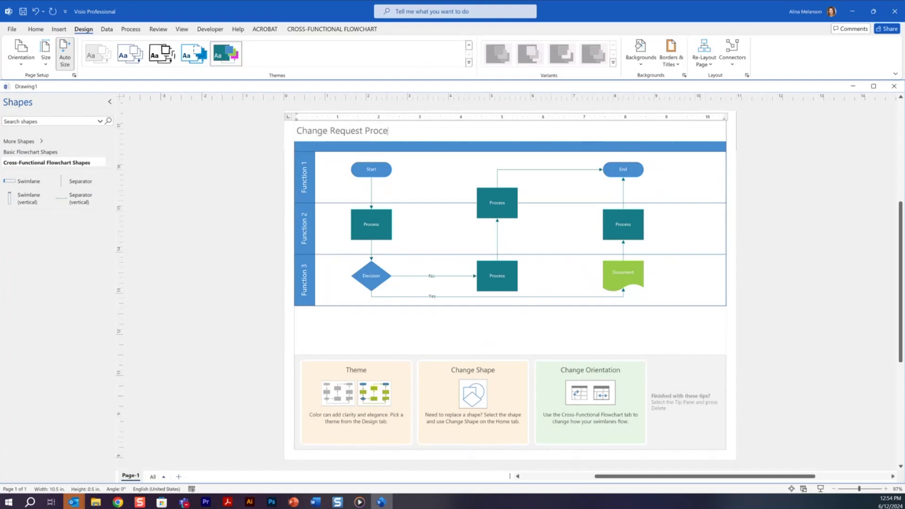
click(306, 174)
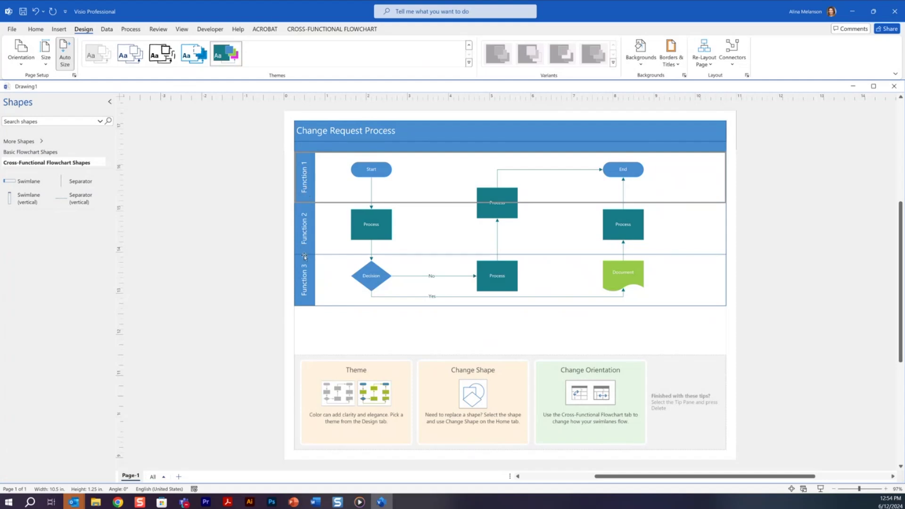
Step: Rename the swimlanes Client, Account Representative and Project Management Office
double_click(313, 185)
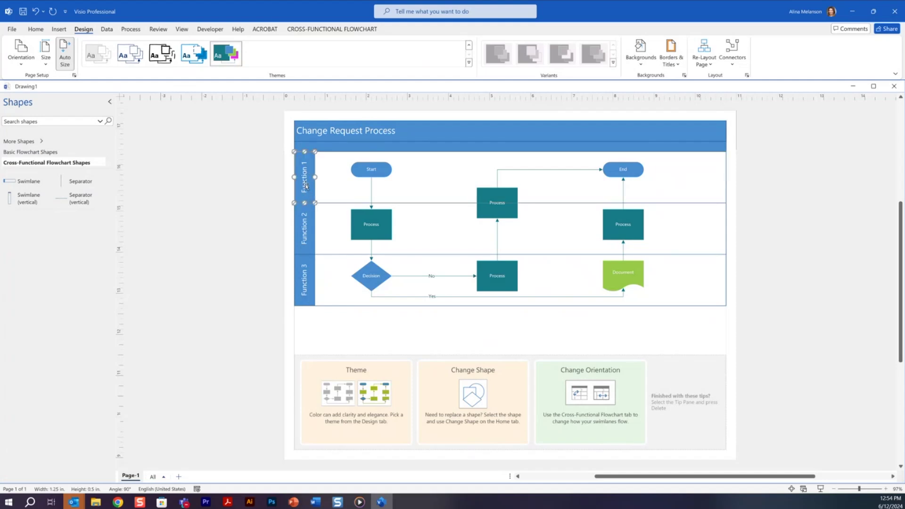
key(ctrl+a)
text(C)
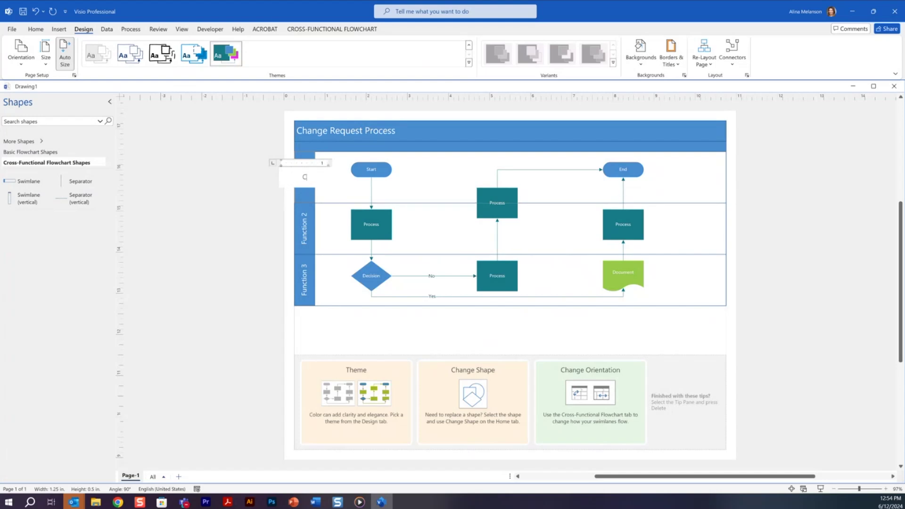
text(lient)
click(306, 231)
double_click(305, 231)
text(A)
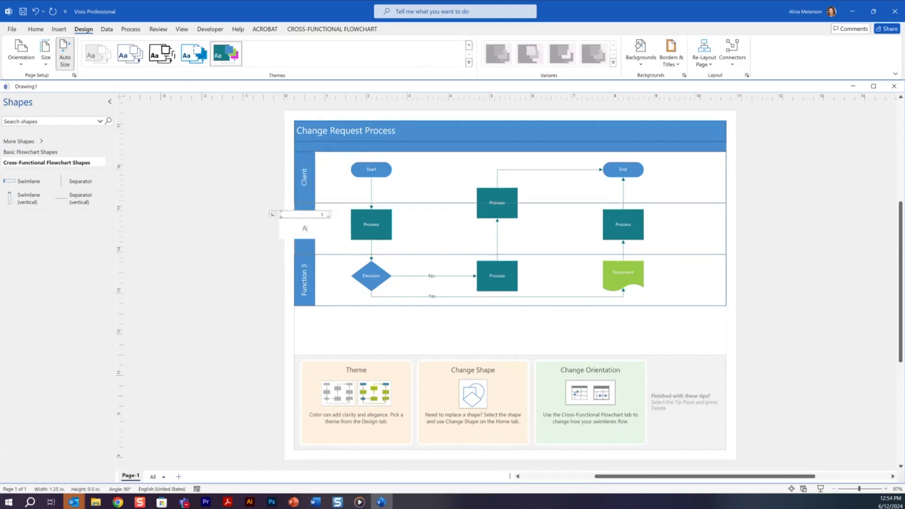
text(ccount Representative)
double_click(304, 281)
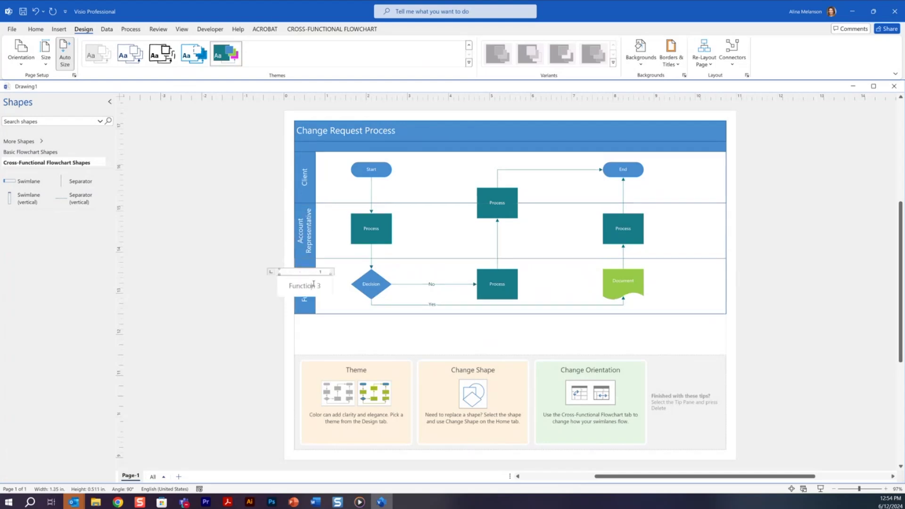
text(Project)
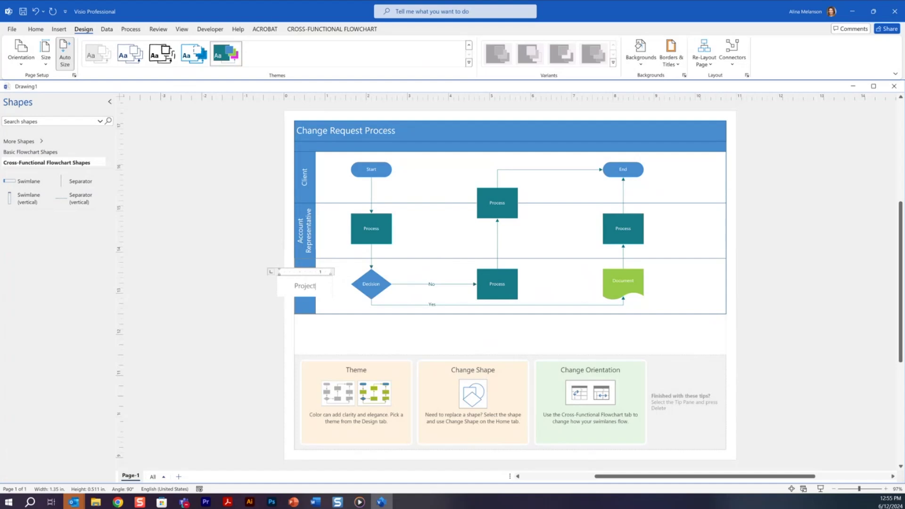
text( Management Office)
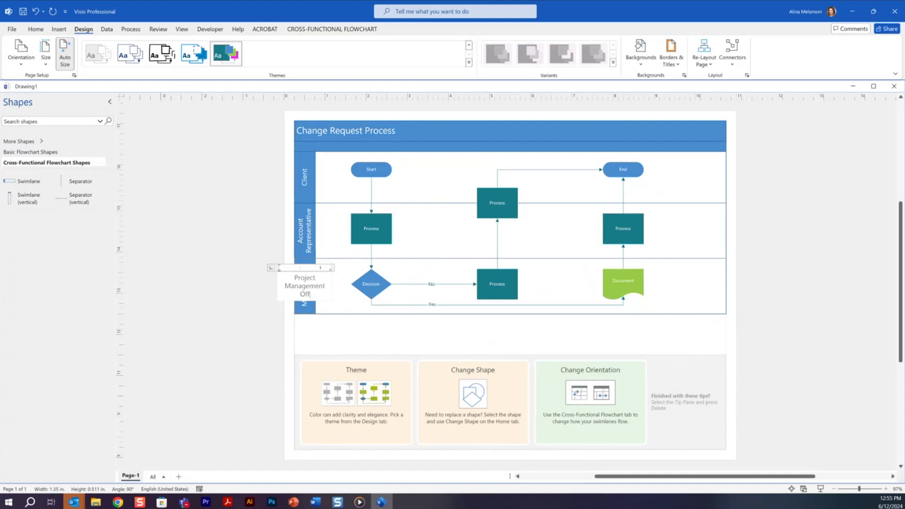
click(212, 226)
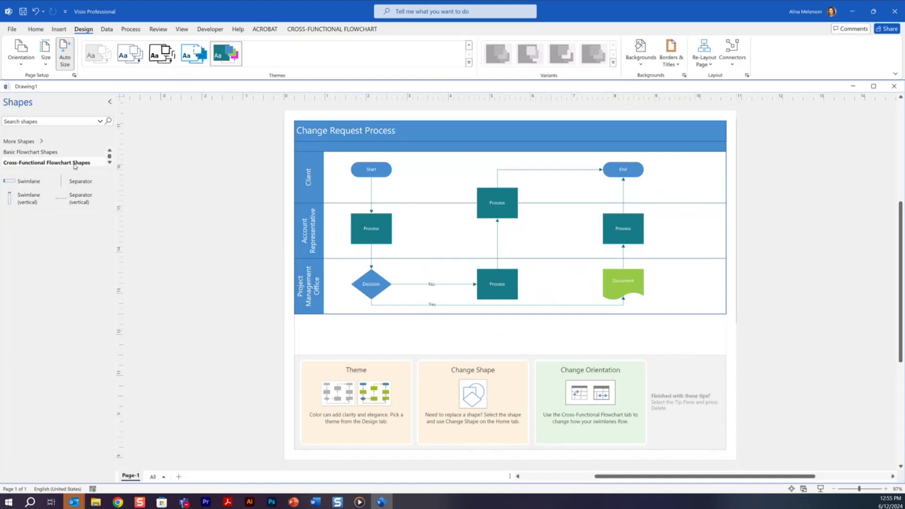
Step: Open the Cross-Functional Flowchart Shapes stencil with its Swimlane and Separator shapes
click(31, 152)
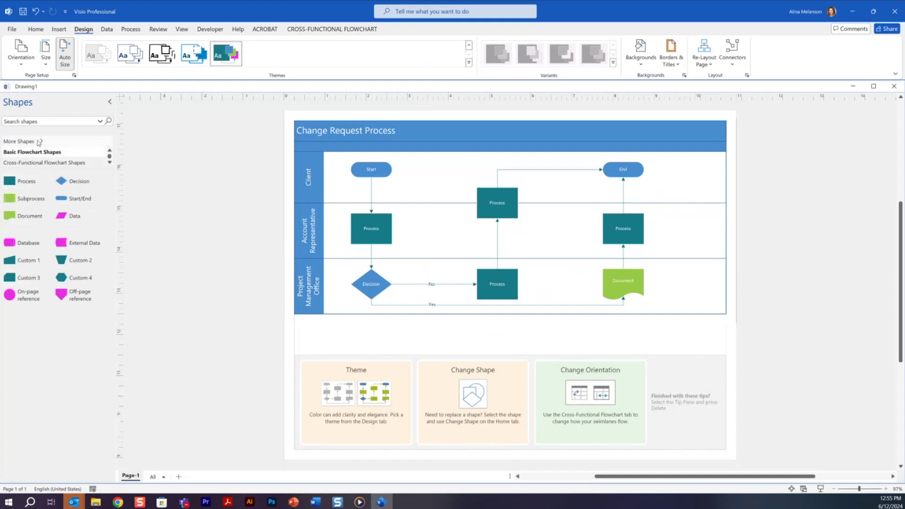
click(39, 142)
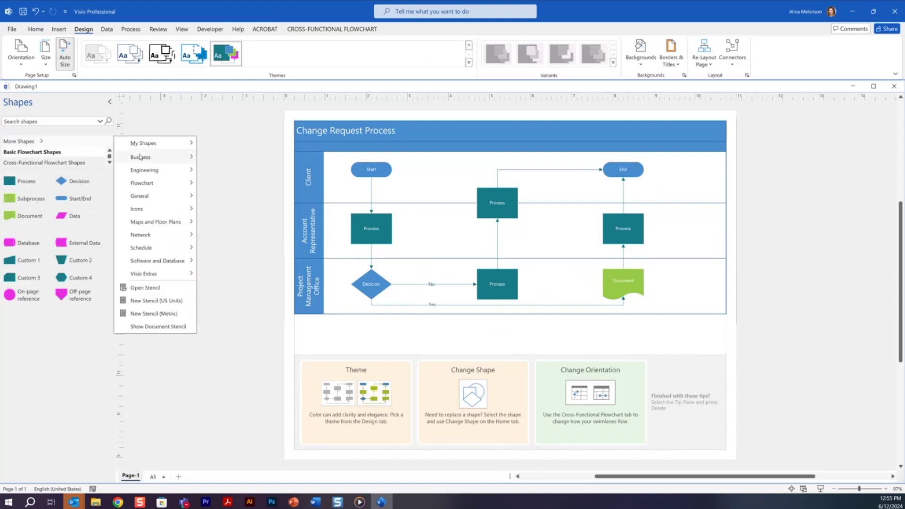
mouse_move(141, 158)
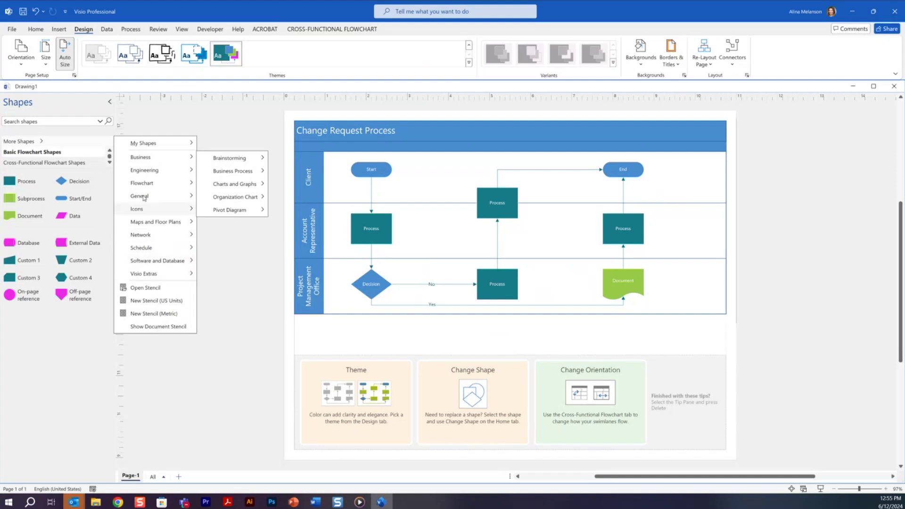
click(25, 152)
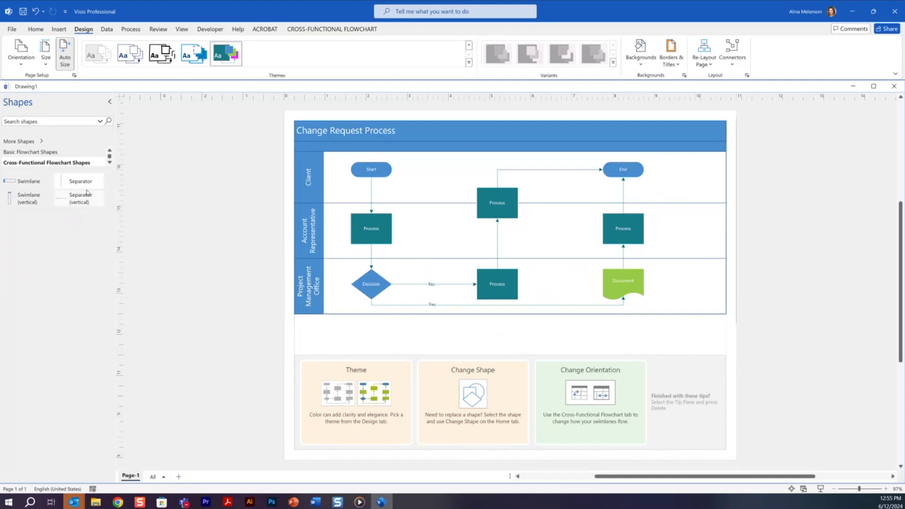
Step: Add a phase separator and name the first two phases Initiation and Consideration
drag(66, 182, 575, 231)
double_click(416, 146)
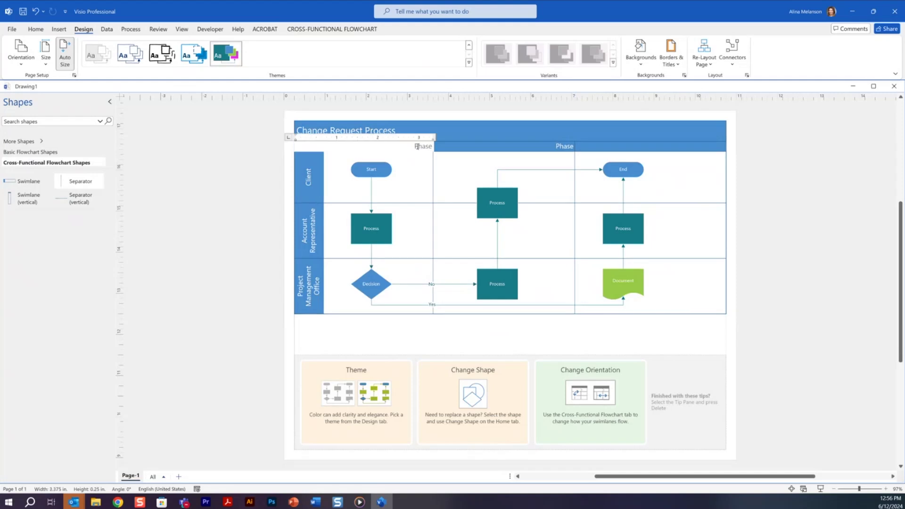
text(In)
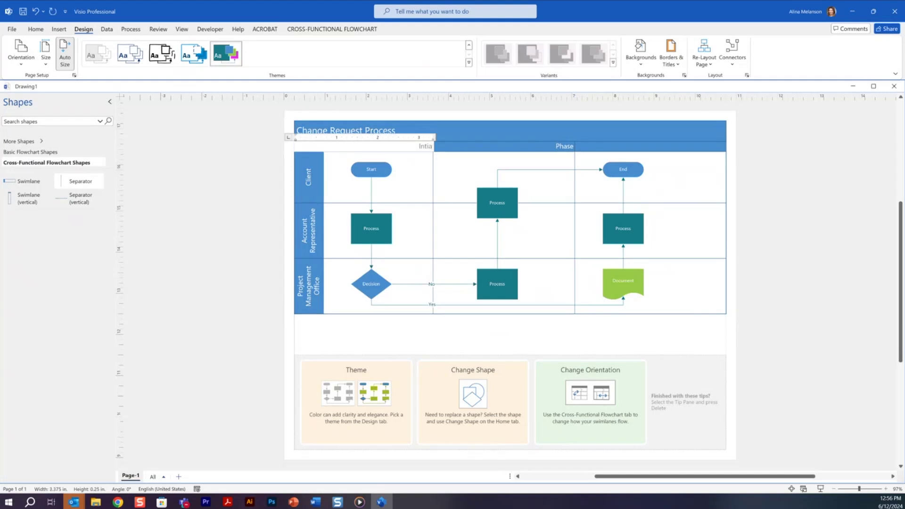
text(itiation)
double_click(566, 147)
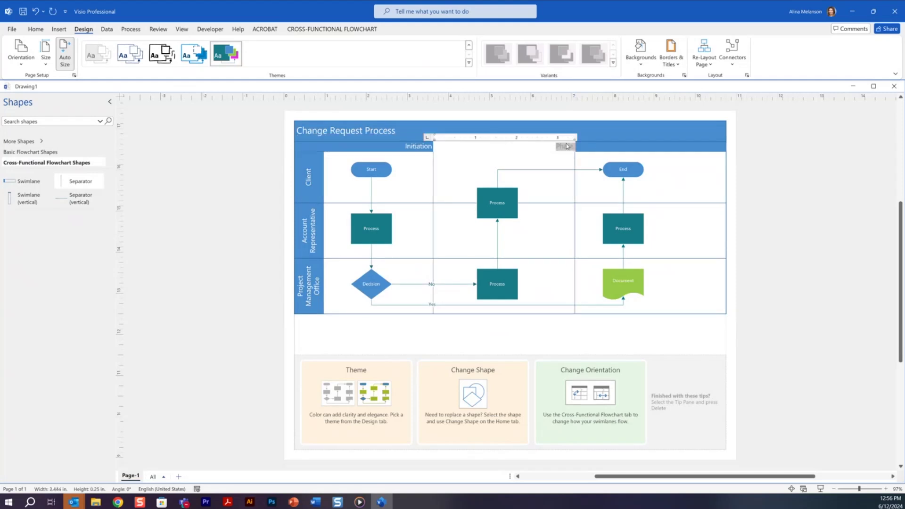
text(Consideration)
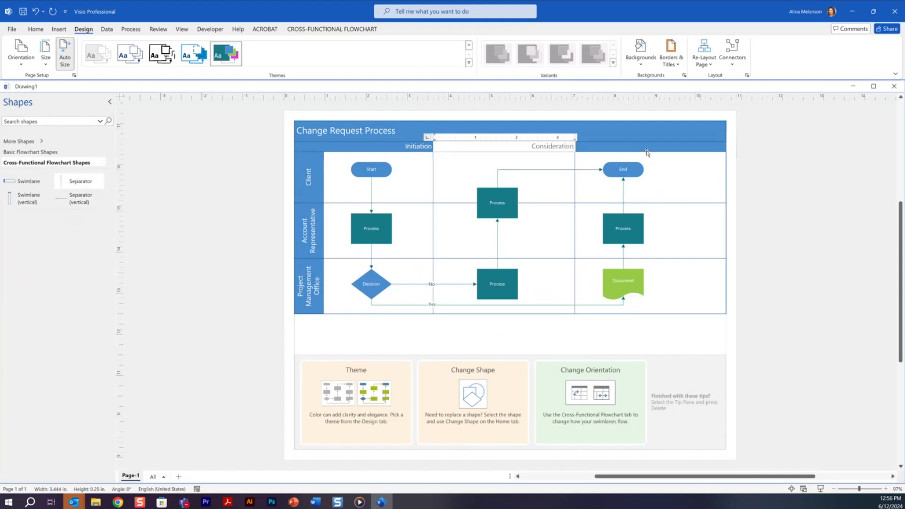
Step: Add a second separator near the right edge and name the third phase Closeout
drag(66, 188, 725, 230)
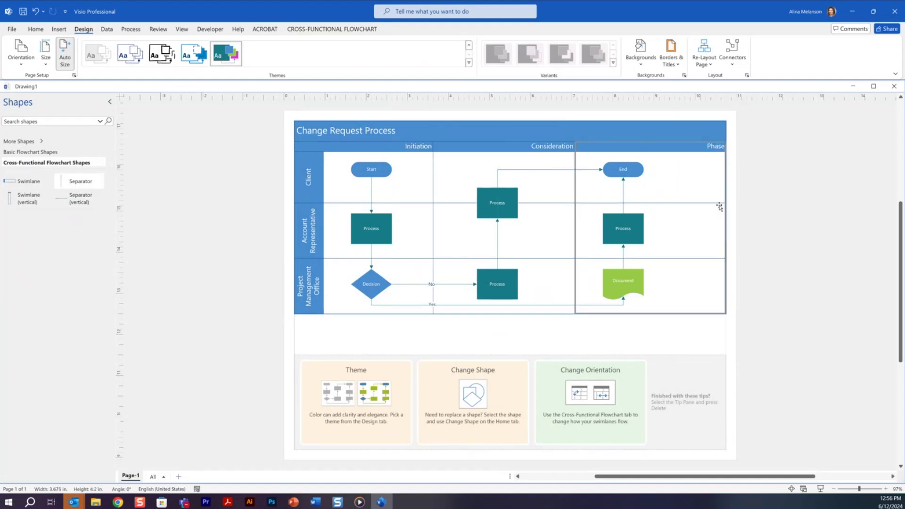
double_click(716, 147)
double_click(712, 146)
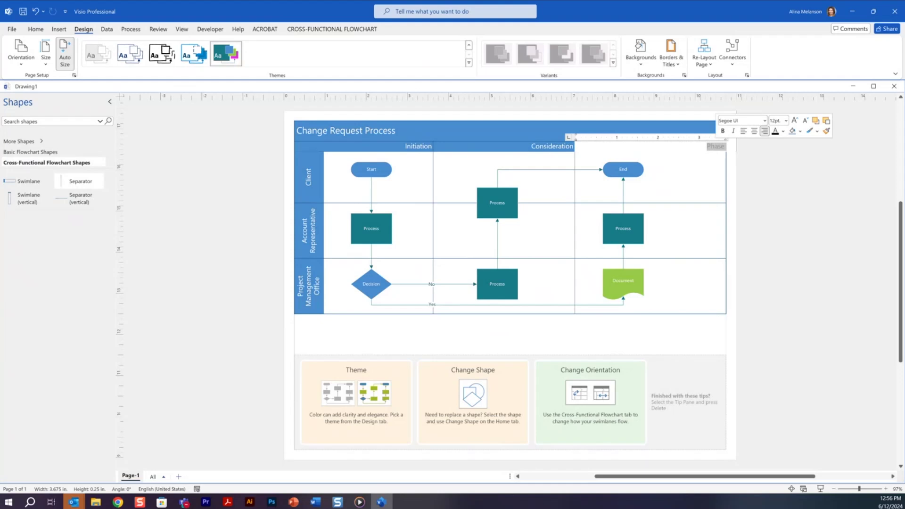
text(Closeout)
click(355, 184)
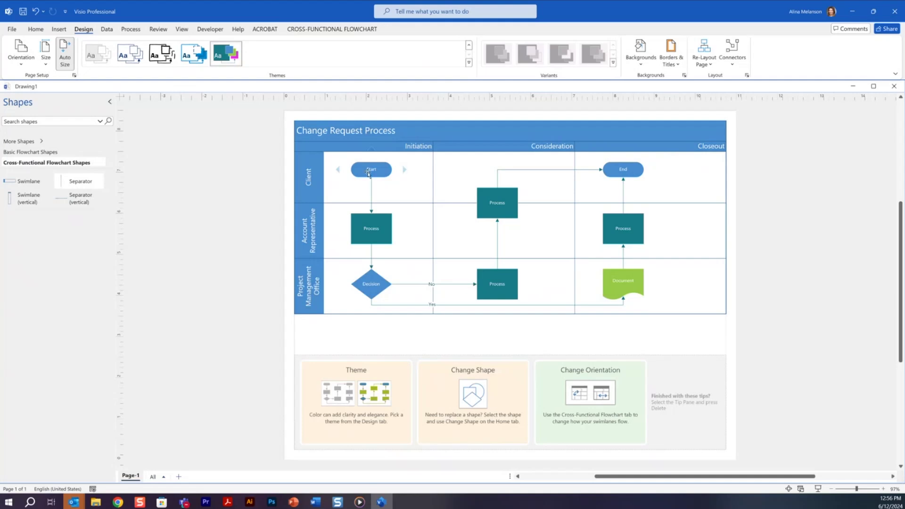
Step: Relabel the Start shape 'Submit Request'
double_click(369, 170)
text(S)
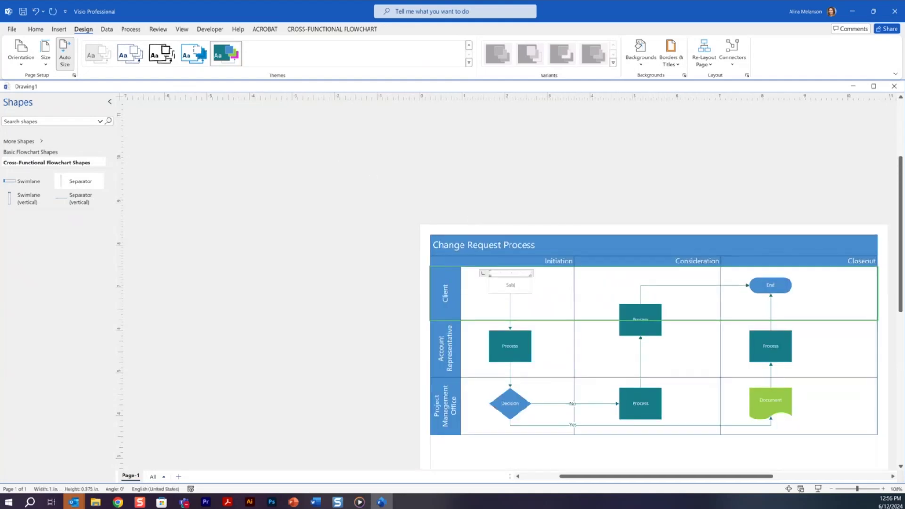
text(ubmit Request)
click(512, 347)
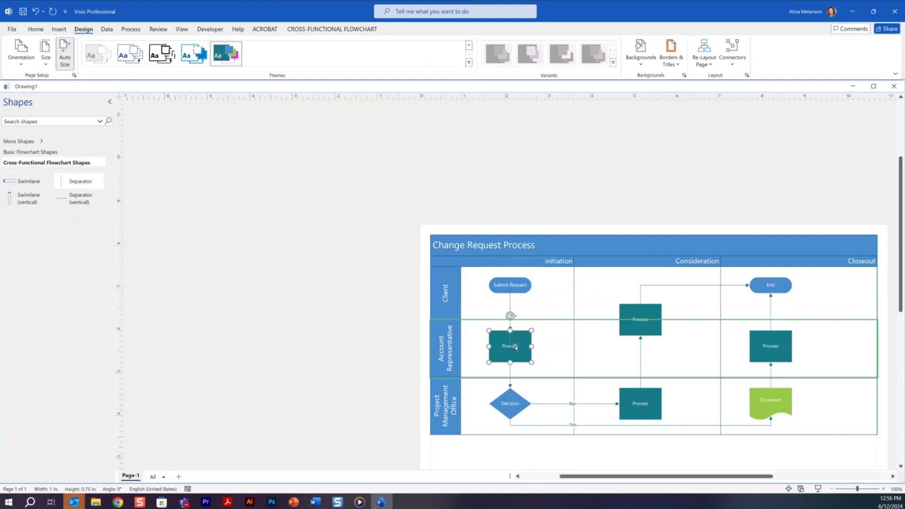
Step: Label the Account Representative step 'Complete Change Request Form' with lines Client name and Change requested
double_click(517, 351)
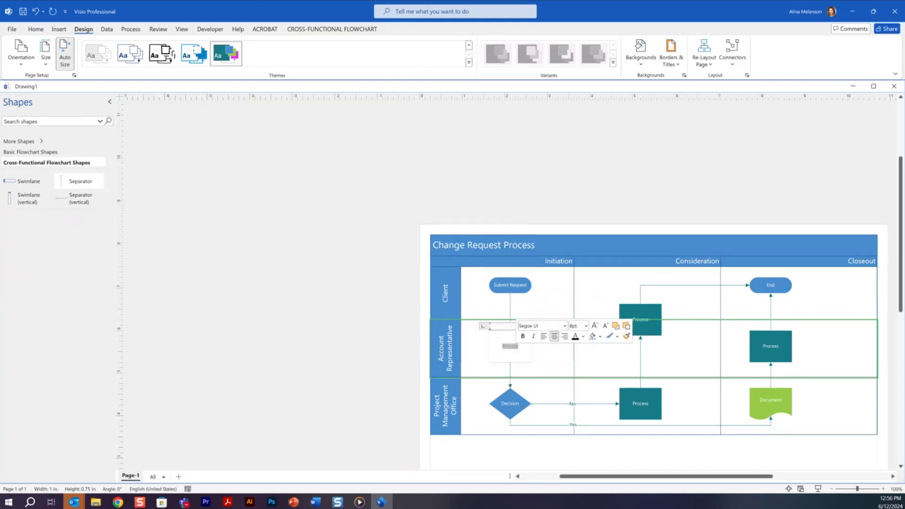
text(Q)
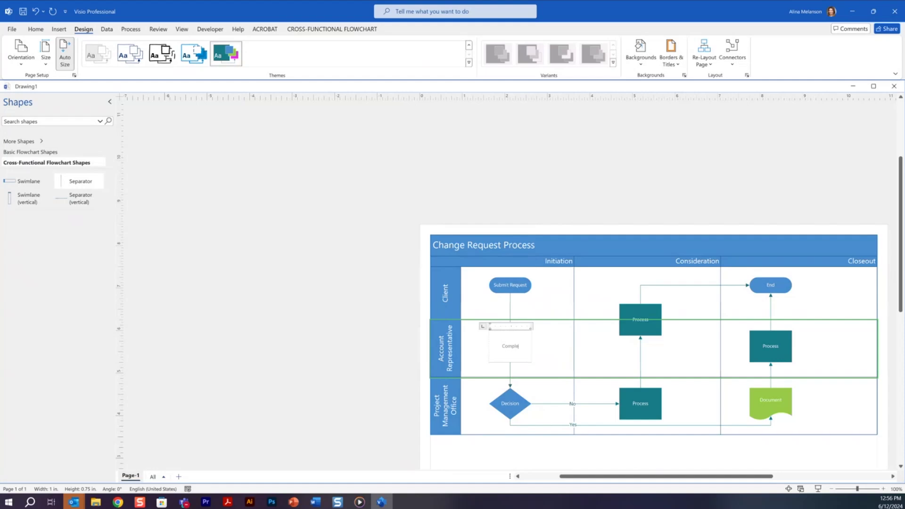
text(omplete Change Request Form)
key(Return)
text(Client name)
key(Return)
text(Change requested)
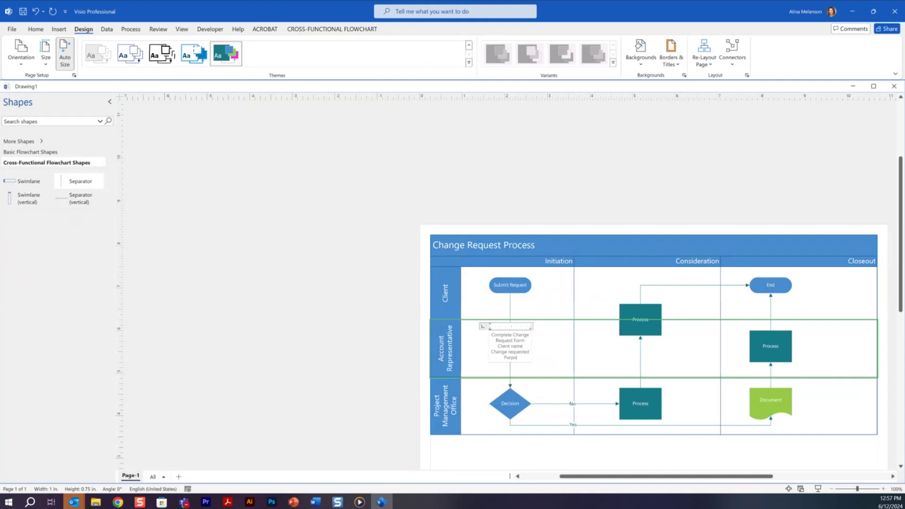
drag(519, 358, 495, 341)
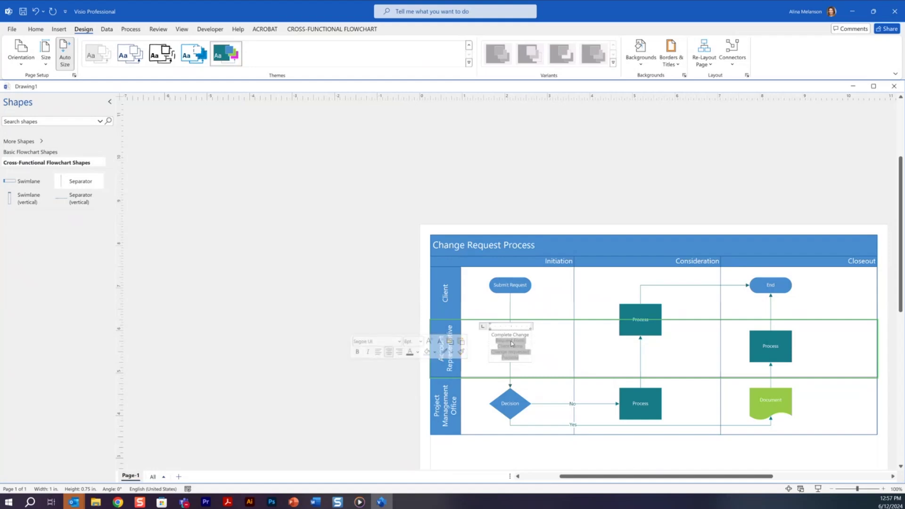
click(37, 31)
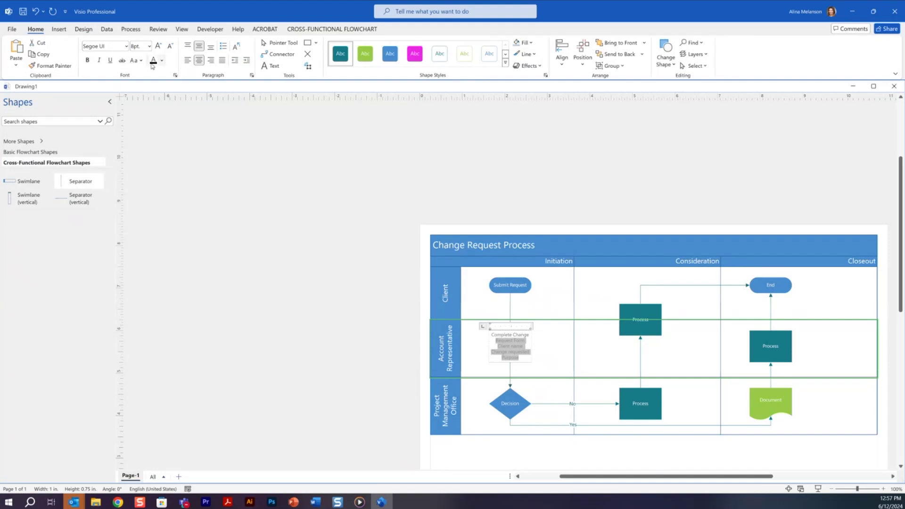
Step: Bullet the detail lines and make the form step's title bold at 12 pt
click(224, 47)
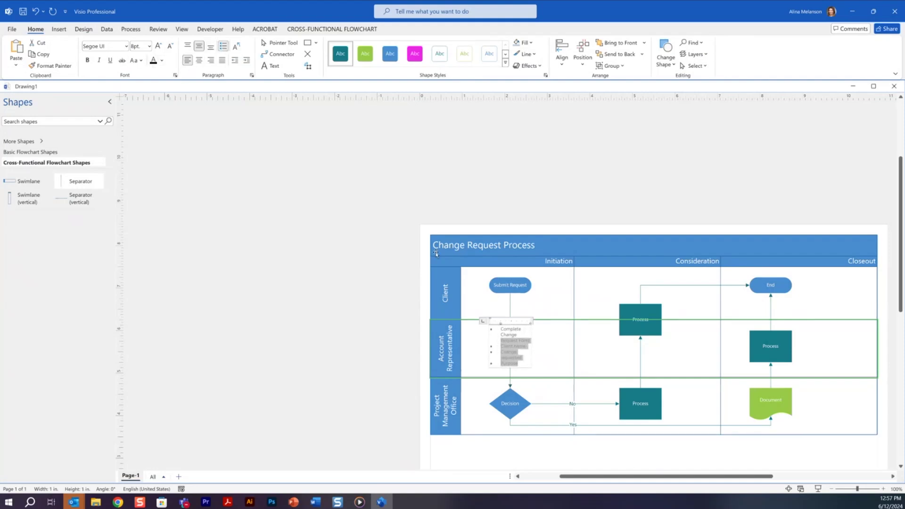
drag(517, 335, 500, 329)
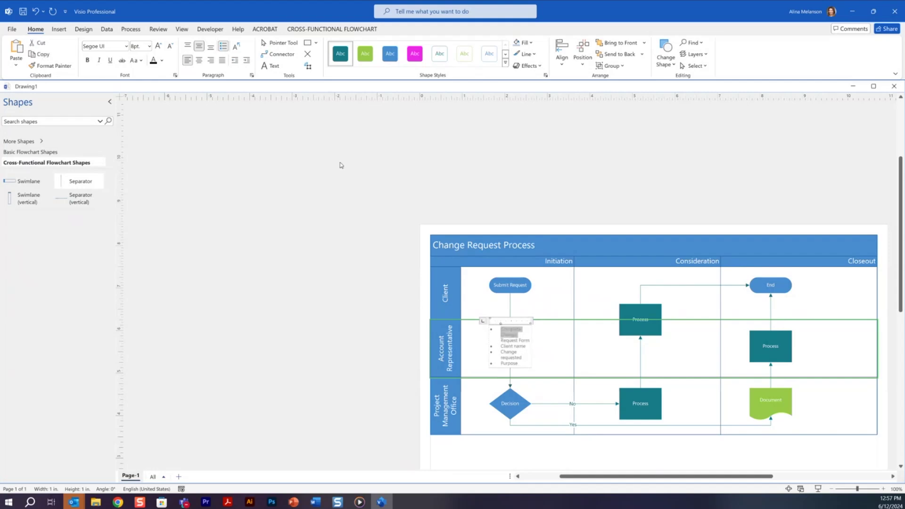
click(223, 47)
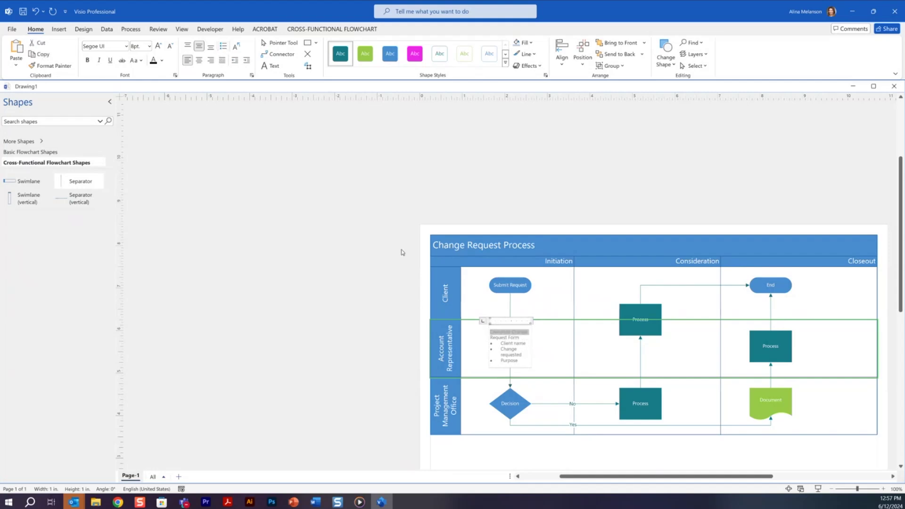
drag(525, 338, 490, 332)
click(87, 61)
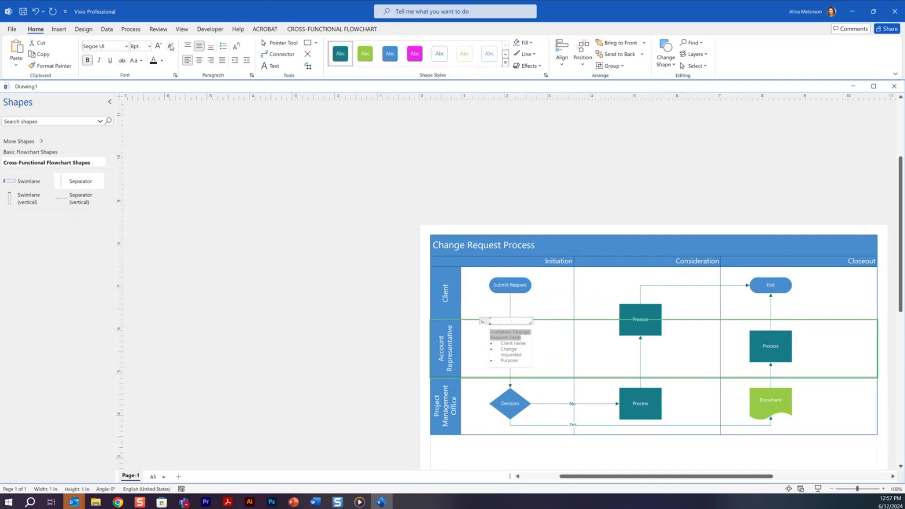
click(149, 47)
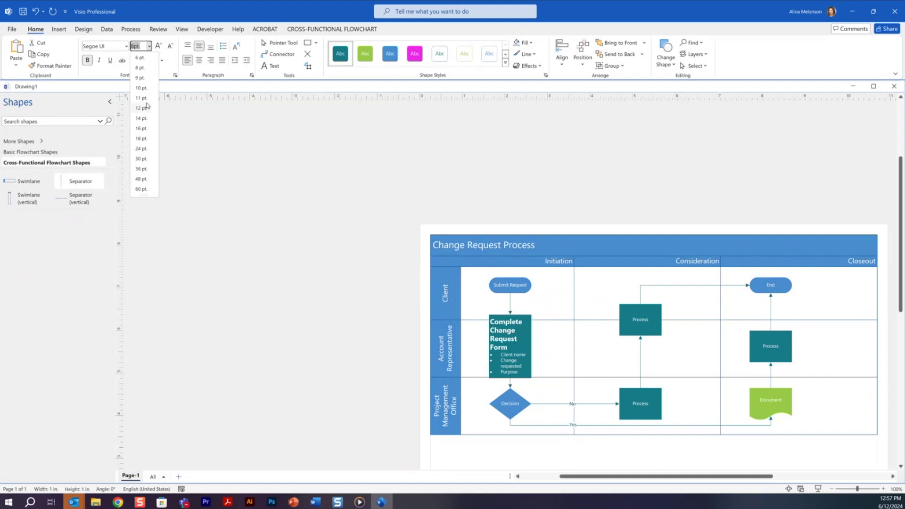
click(146, 107)
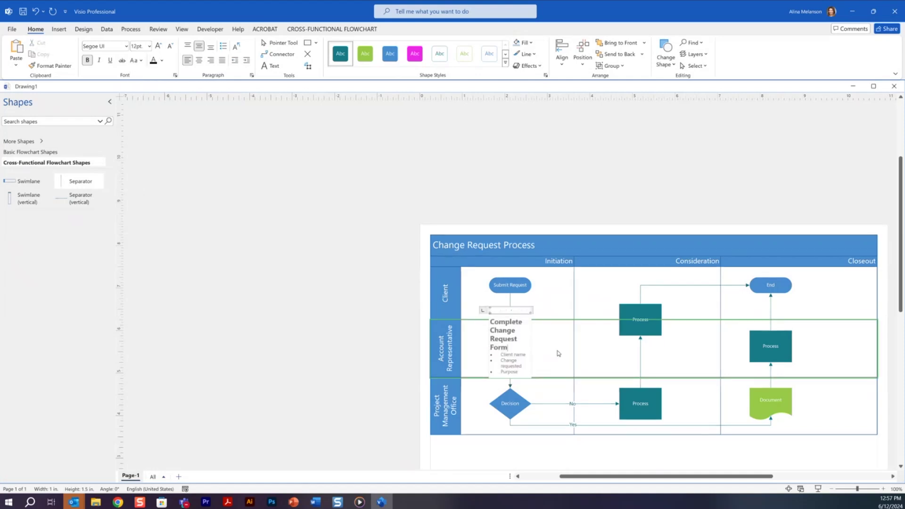
key(Escape)
Step: Widen the form step on both sides and centre its title
drag(489, 347, 470, 346)
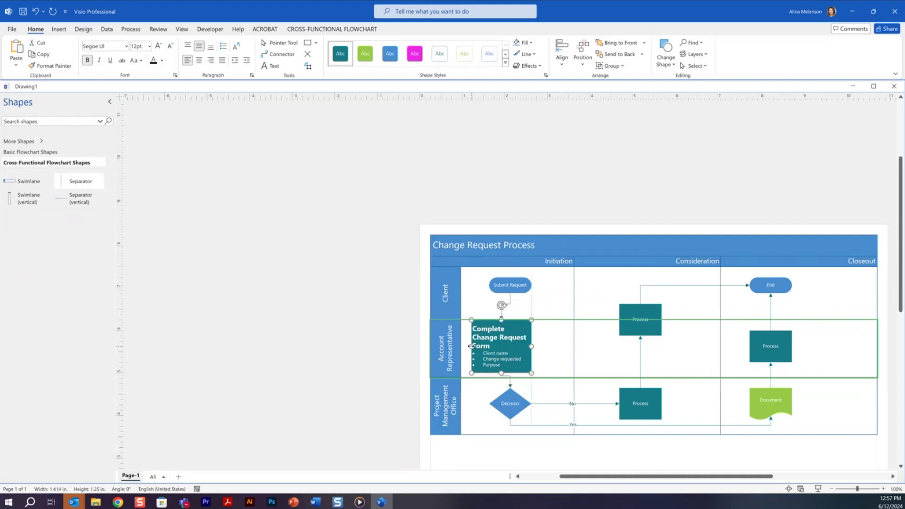
drag(532, 346, 553, 346)
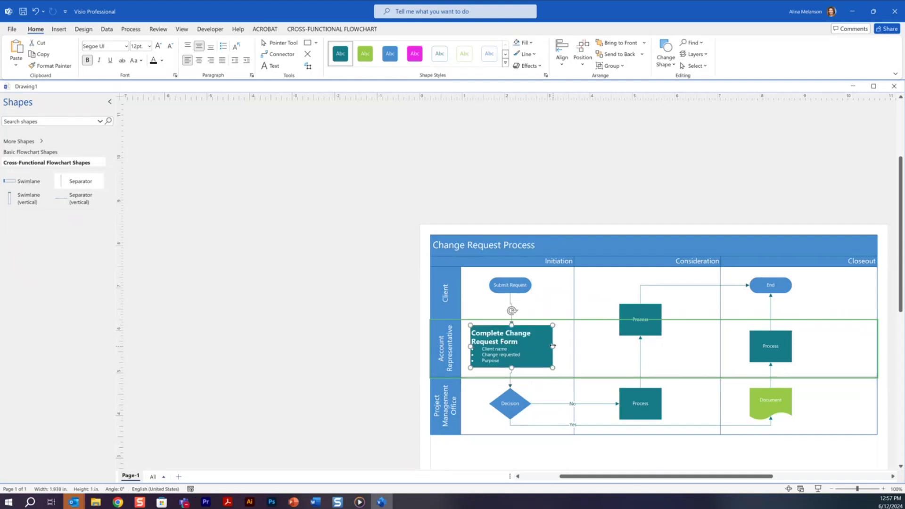
double_click(522, 342)
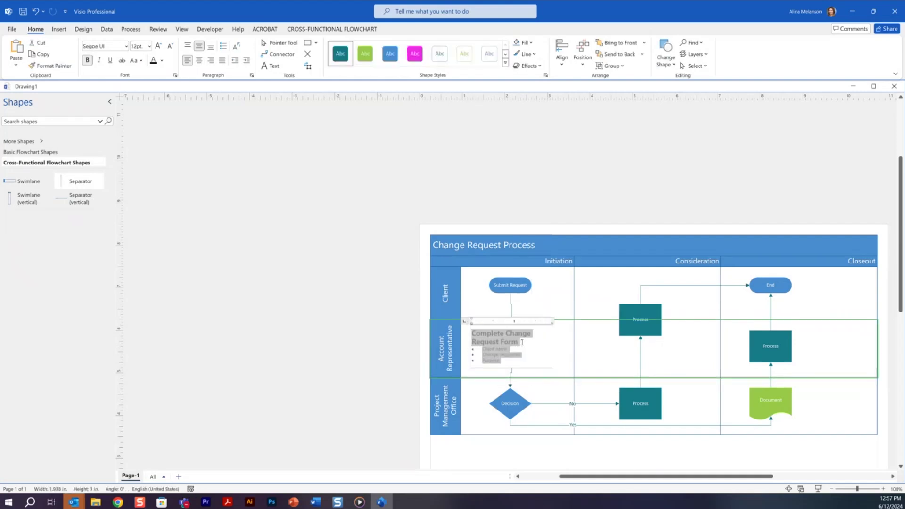
triple_click(522, 342)
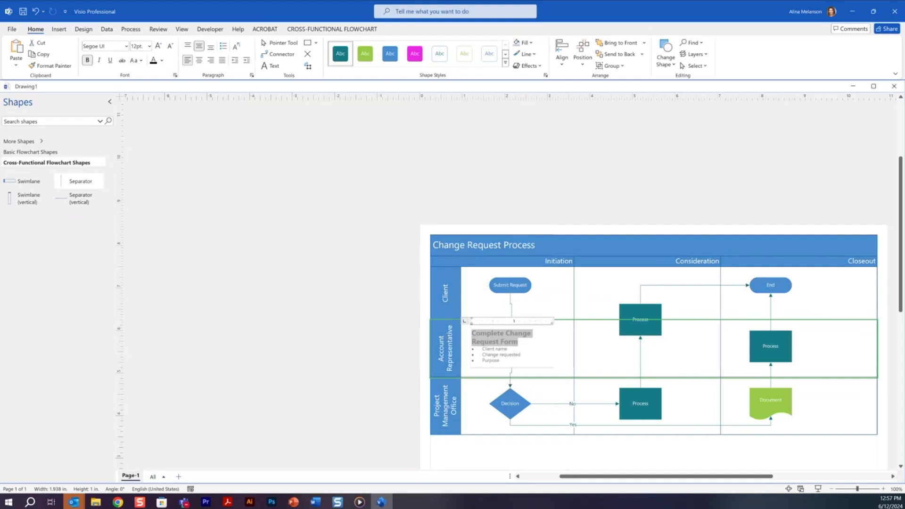
click(199, 60)
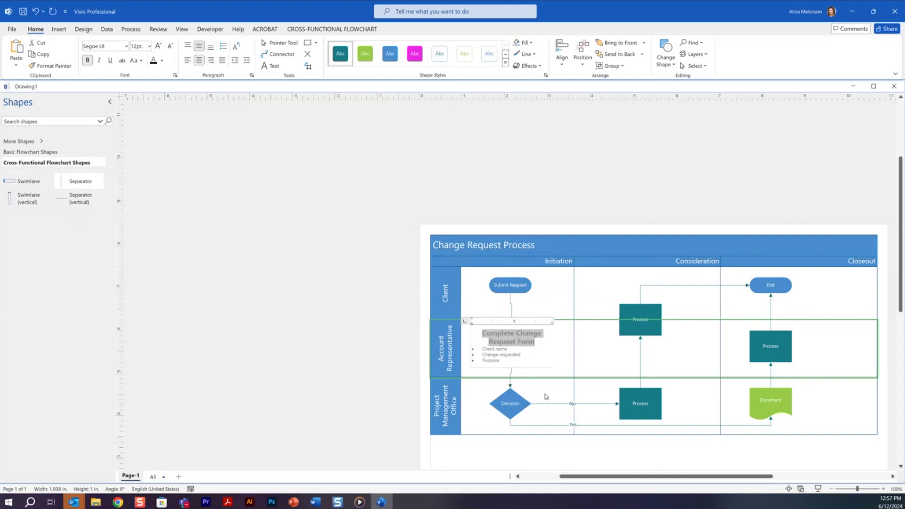
click(465, 354)
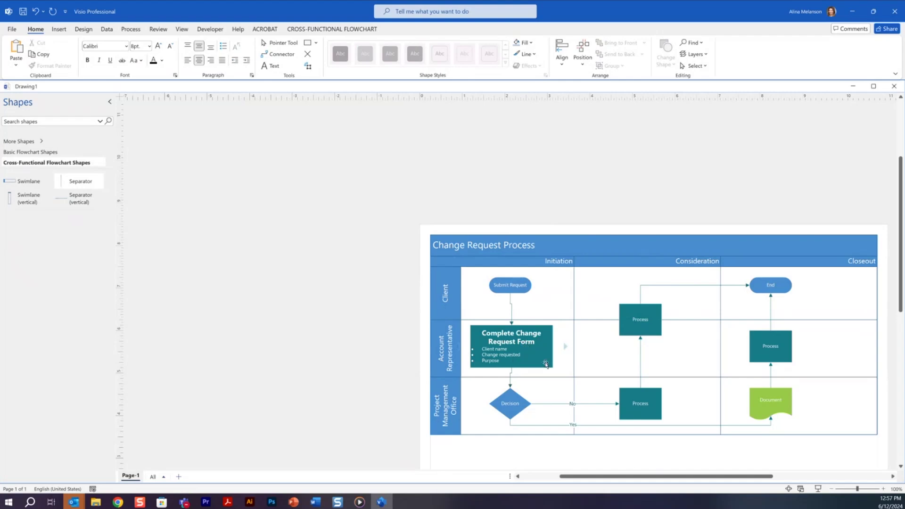
Step: Change the Complete Change Request Form step into a Document shape
click(531, 340)
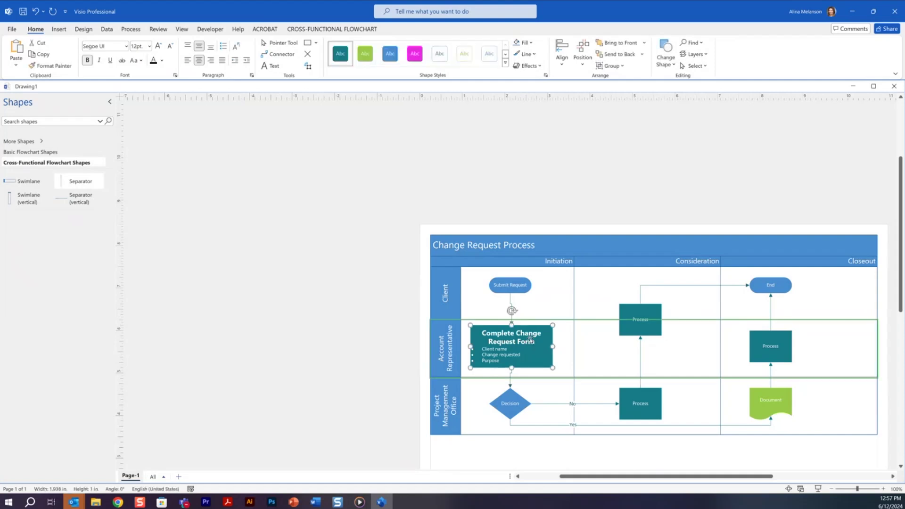
click(673, 65)
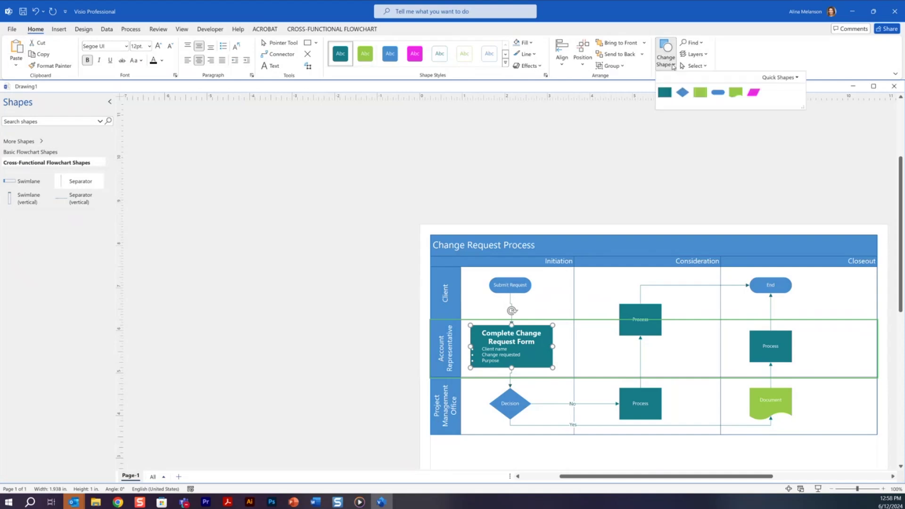
click(737, 95)
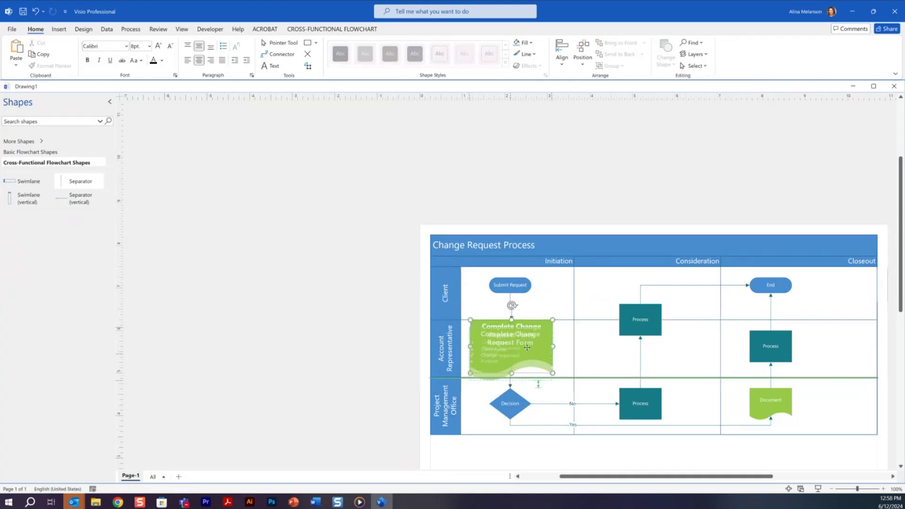
click(529, 346)
drag(528, 344, 527, 347)
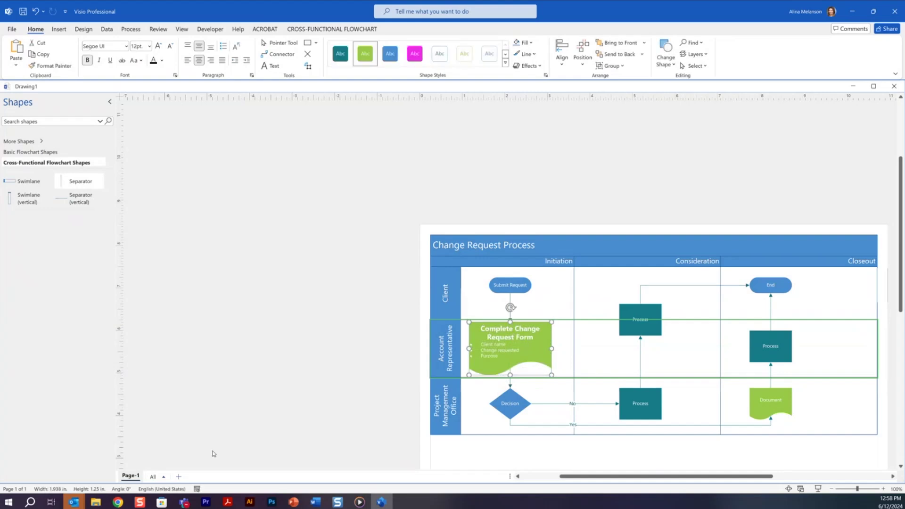
mouse_move(502, 396)
Step: Rename the drawing page to 'Process As-Is'
double_click(132, 477)
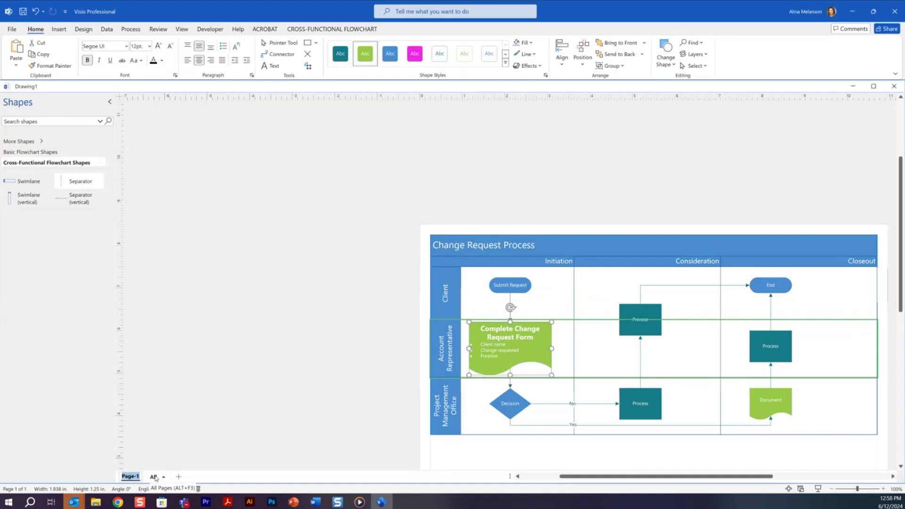
text(Process As-Is)
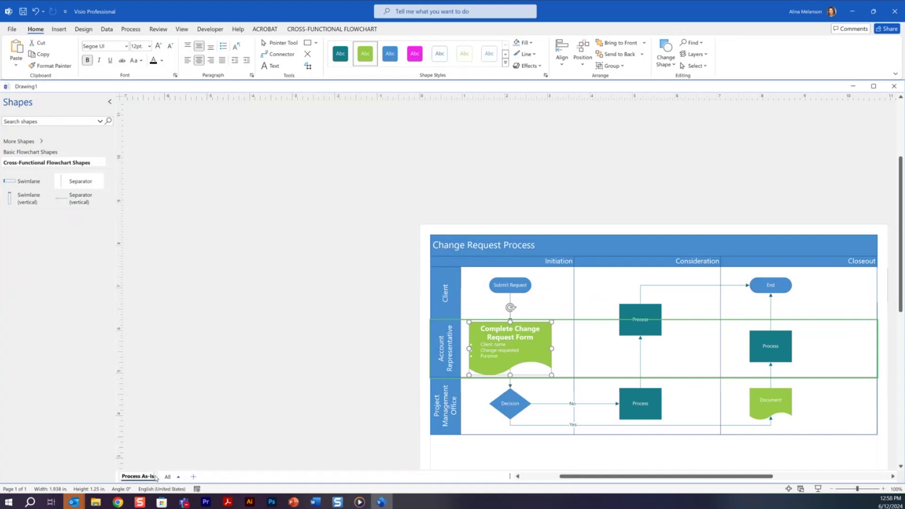
scroll(515, 408, down, 2)
click(514, 408)
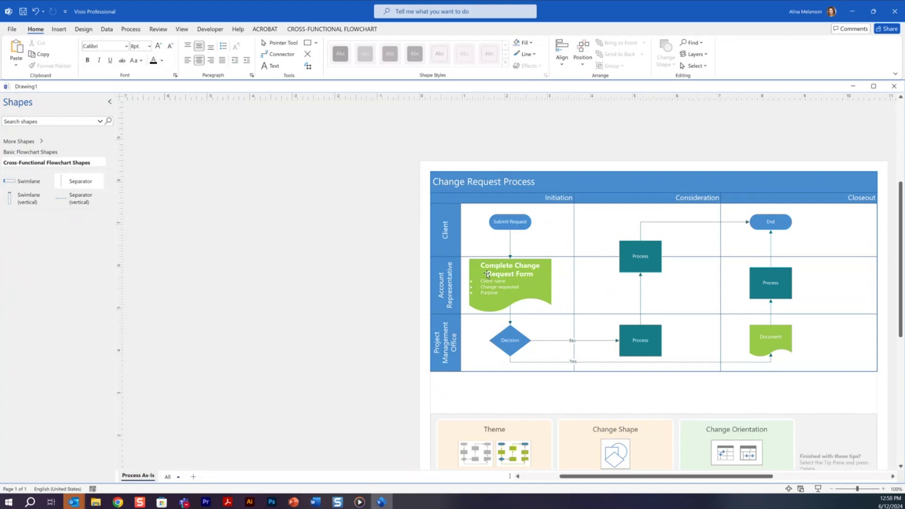
double_click(511, 342)
Step: Relabel the Decision diamond 'Request approved?'
double_click(510, 340)
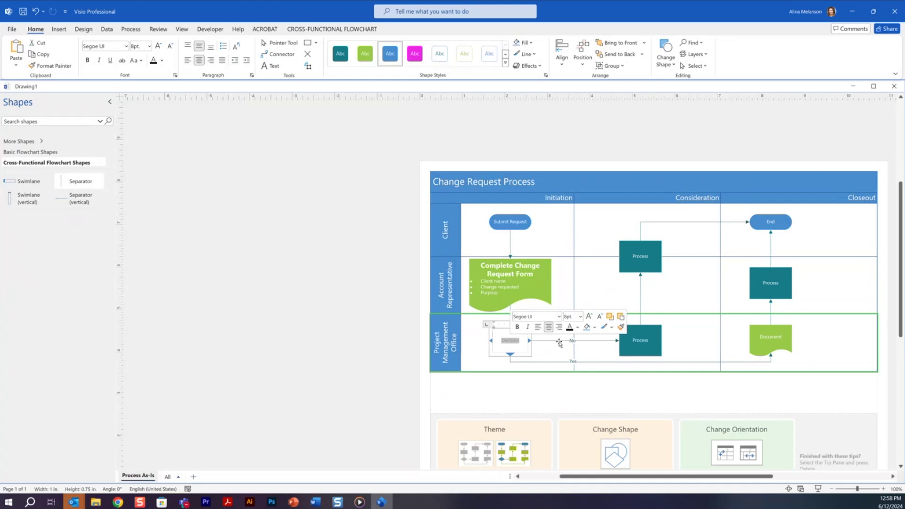
text(req)
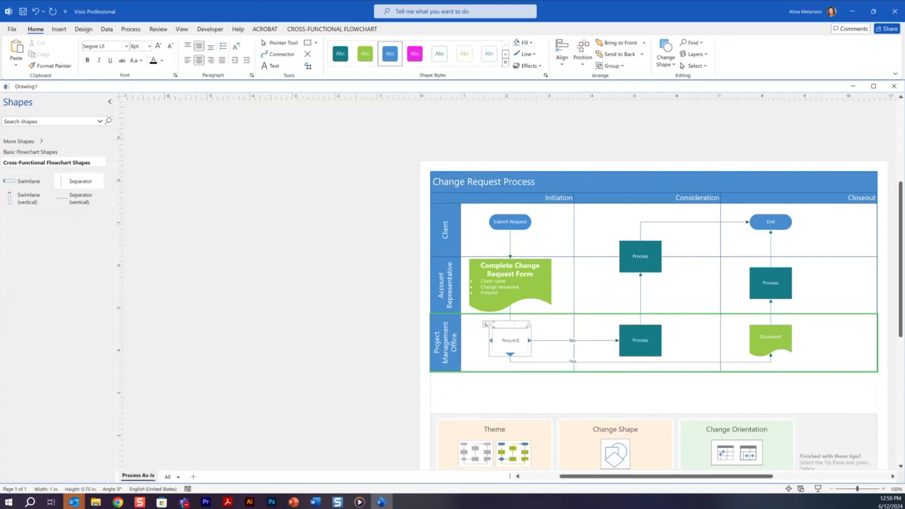
text(uest approce)
click(550, 333)
Step: Fill the decision diamond with Purple, Accent 4, Darker 25%
click(510, 342)
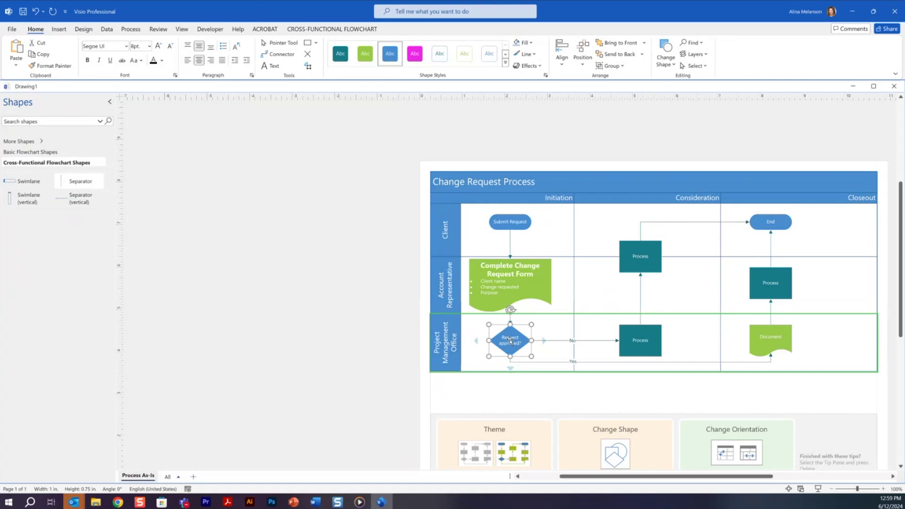
right_click(511, 344)
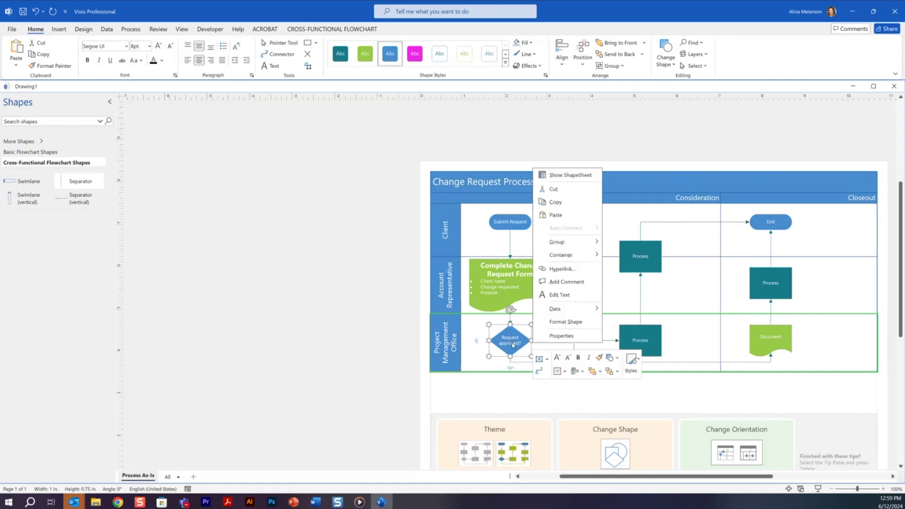
click(631, 363)
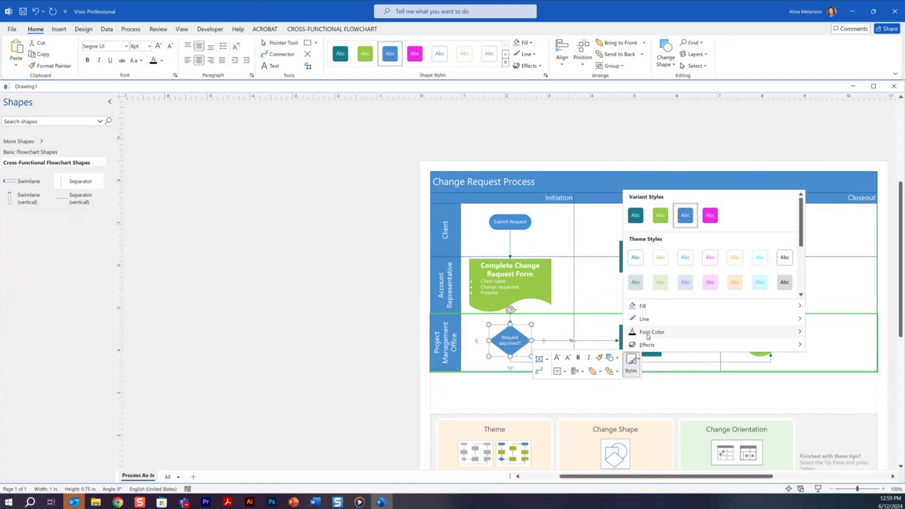
mouse_move(642, 309)
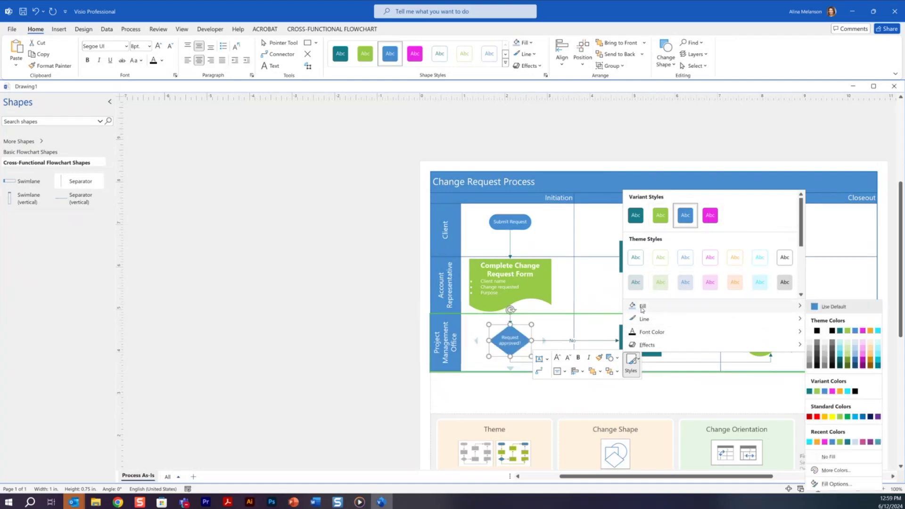
click(862, 362)
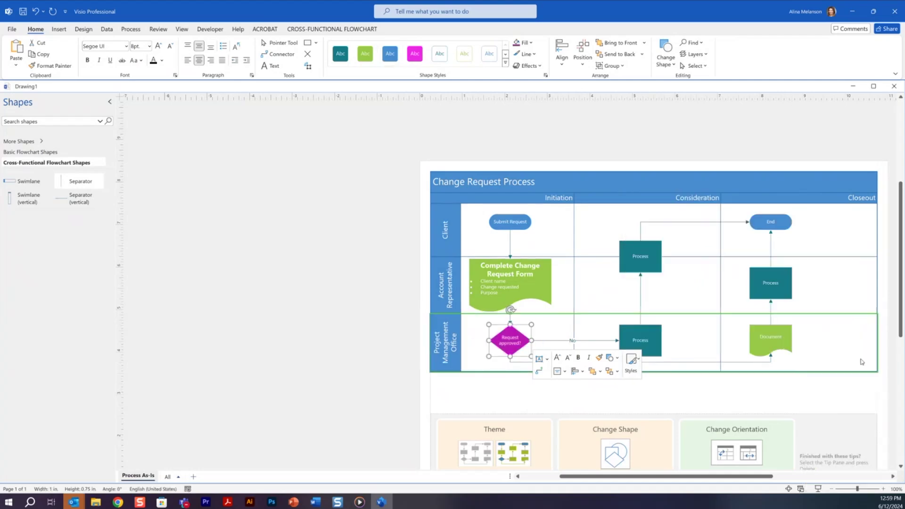
click(585, 404)
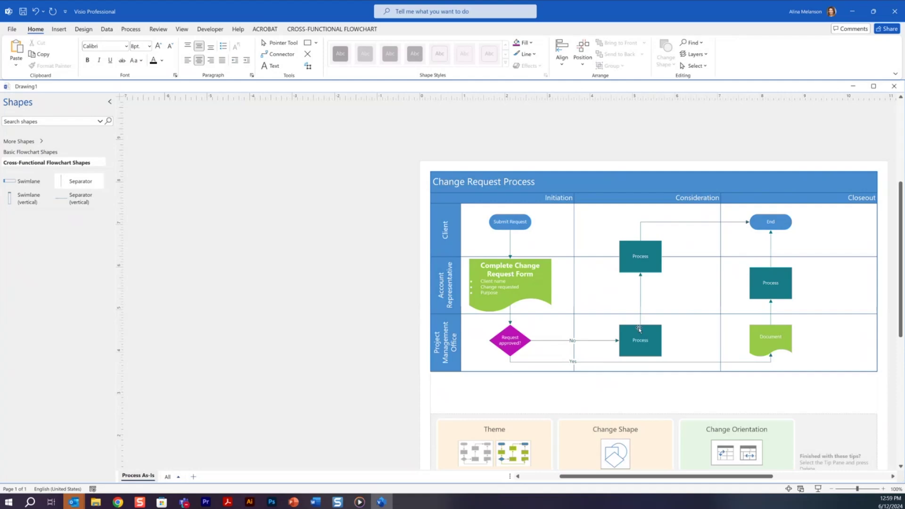
Step: Relabel the No connector after the decision as 'Yes'
click(771, 351)
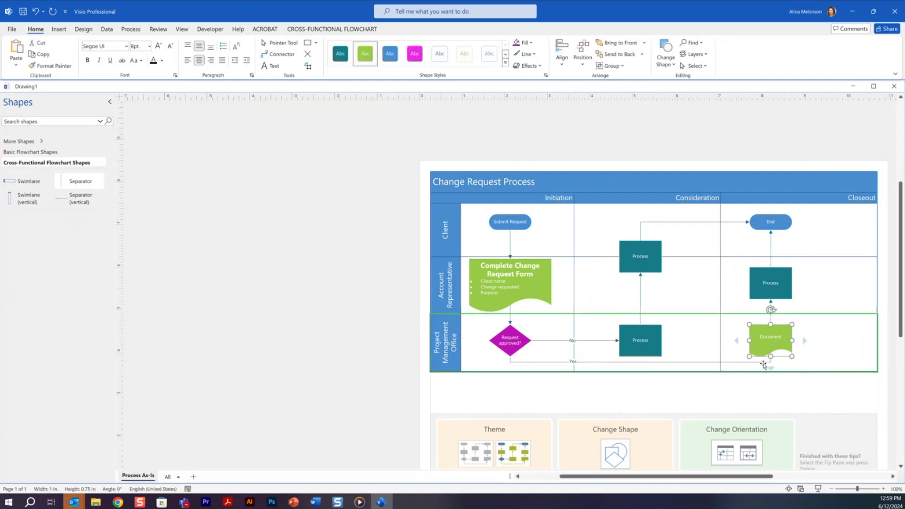
click(568, 362)
double_click(571, 339)
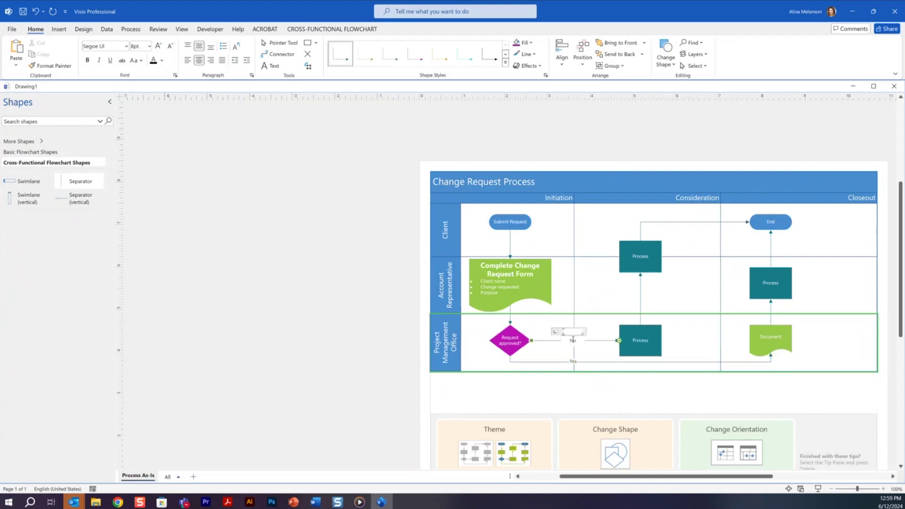
text(Nab)
key(ctrl+a)
text(Yes)
Step: Label the Process step 'Update Statement of Work' and make it a Document shape
double_click(638, 341)
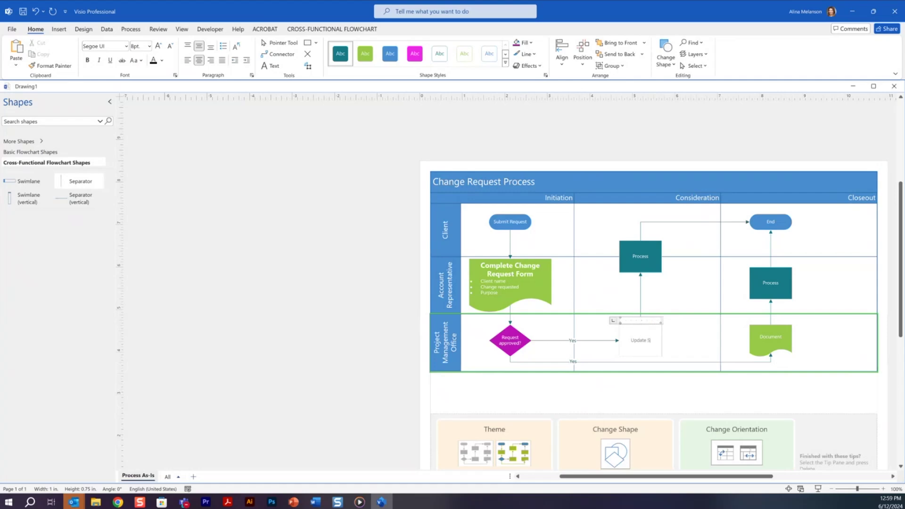
text(ment of Work)
click(673, 328)
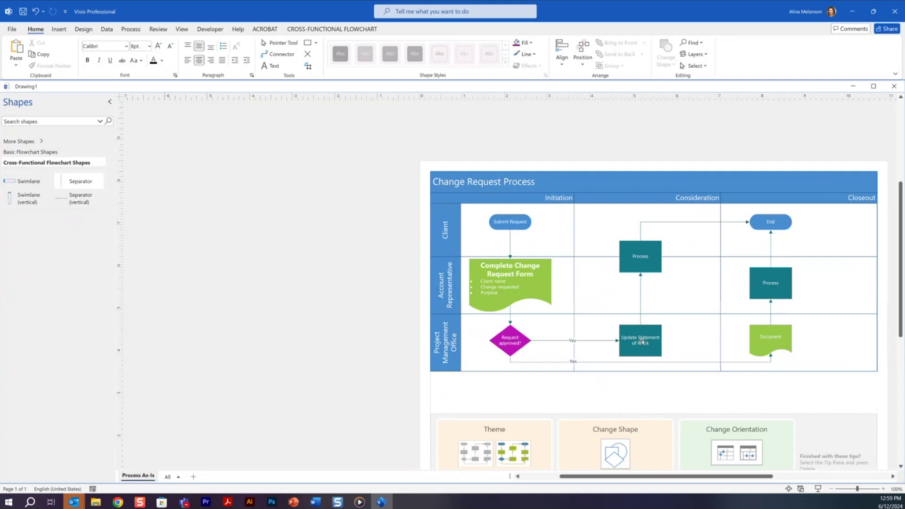
click(643, 340)
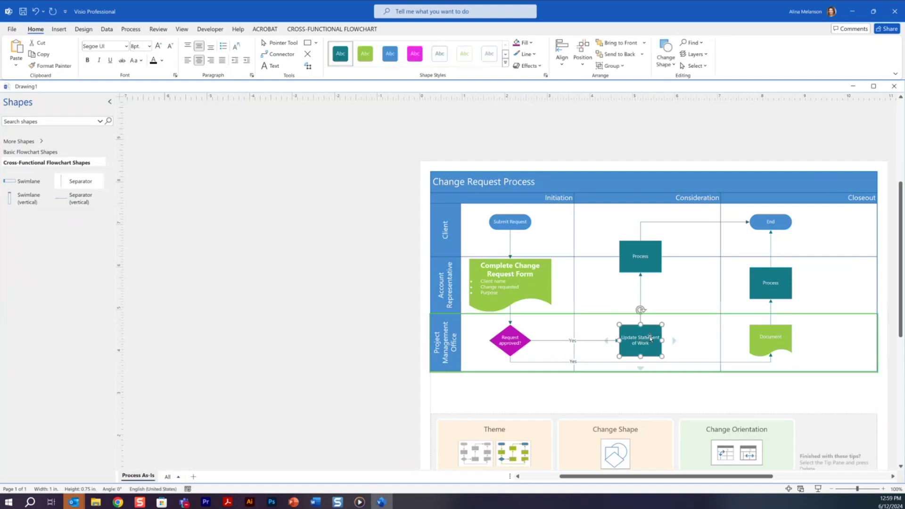
click(666, 61)
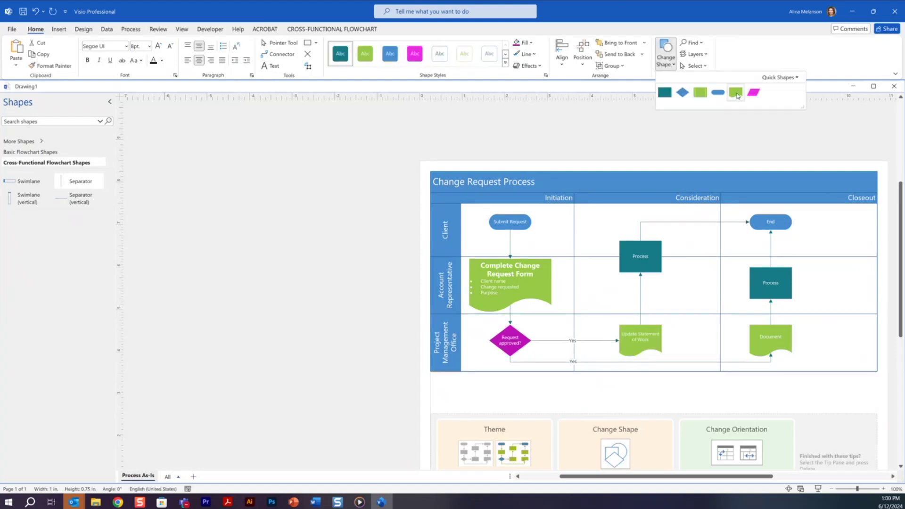
click(736, 93)
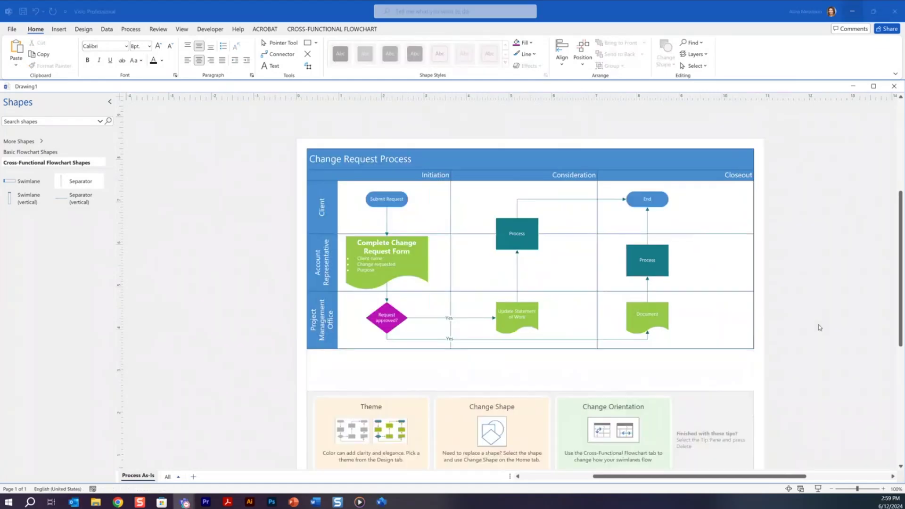
Step: Fill the Client, Account Representative and Project Management Office lane headers cyan
click(327, 208)
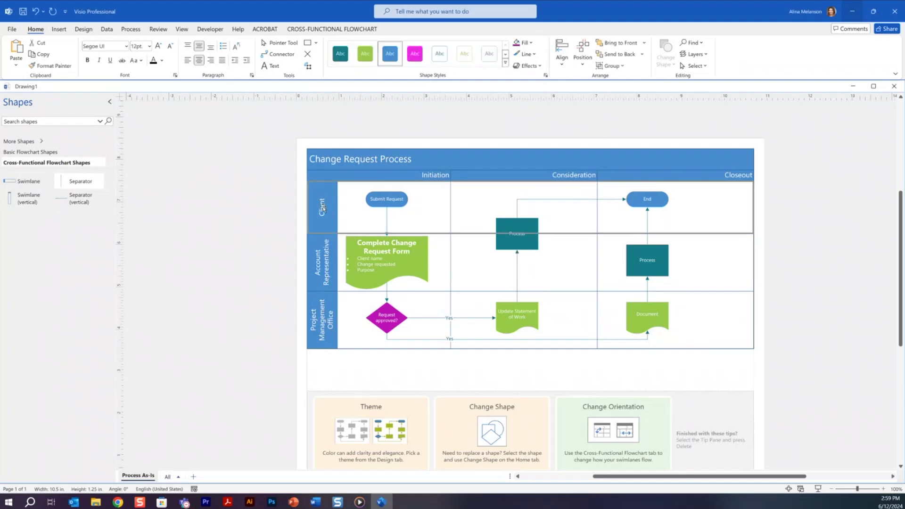
click(323, 208)
click(531, 43)
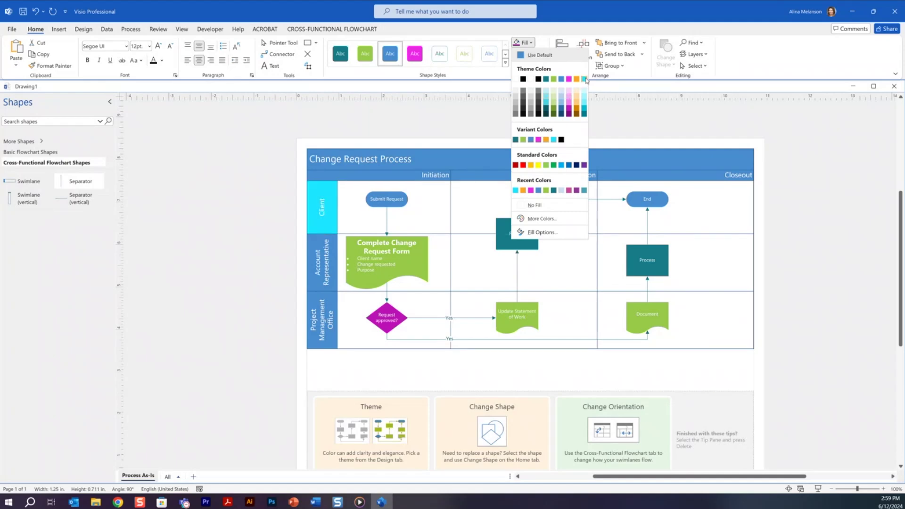
click(584, 79)
click(330, 275)
click(326, 271)
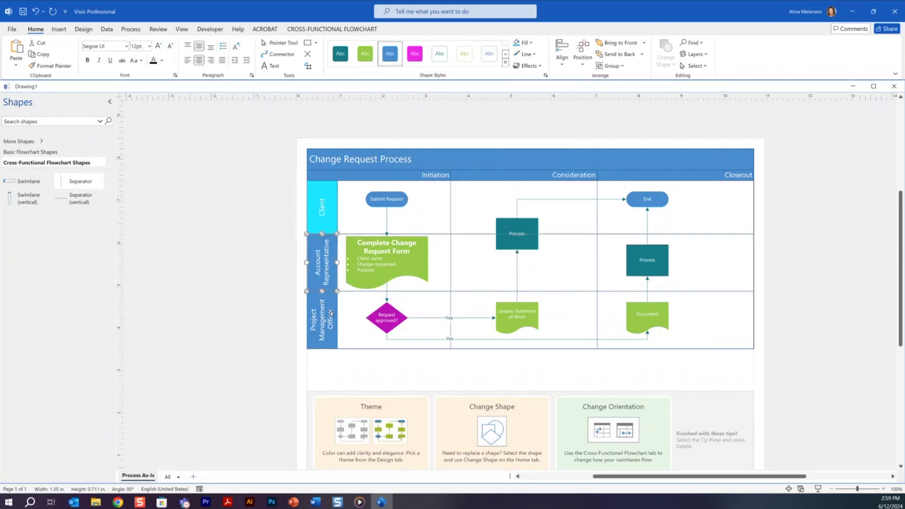
click(517, 42)
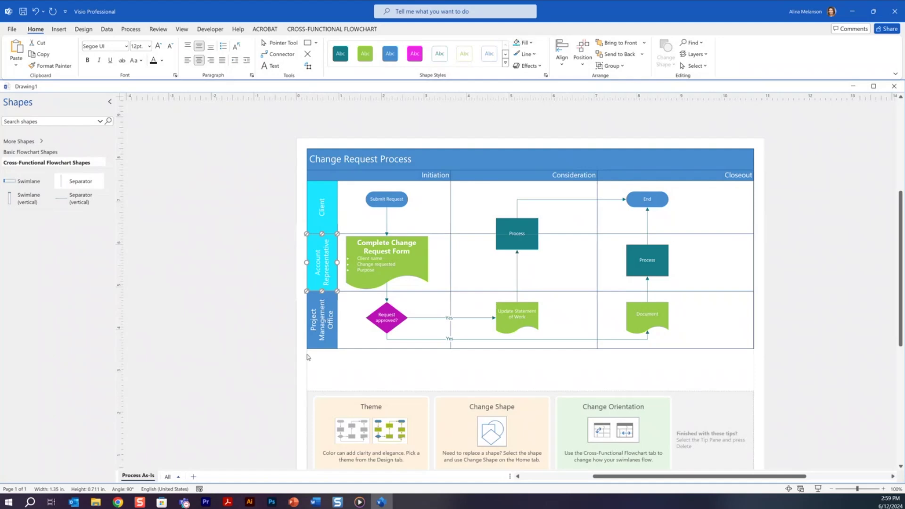
click(322, 320)
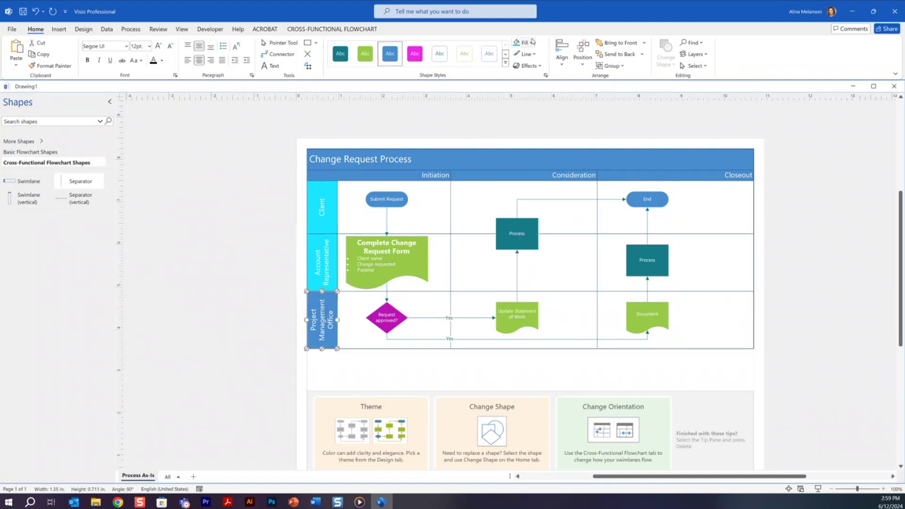
click(518, 43)
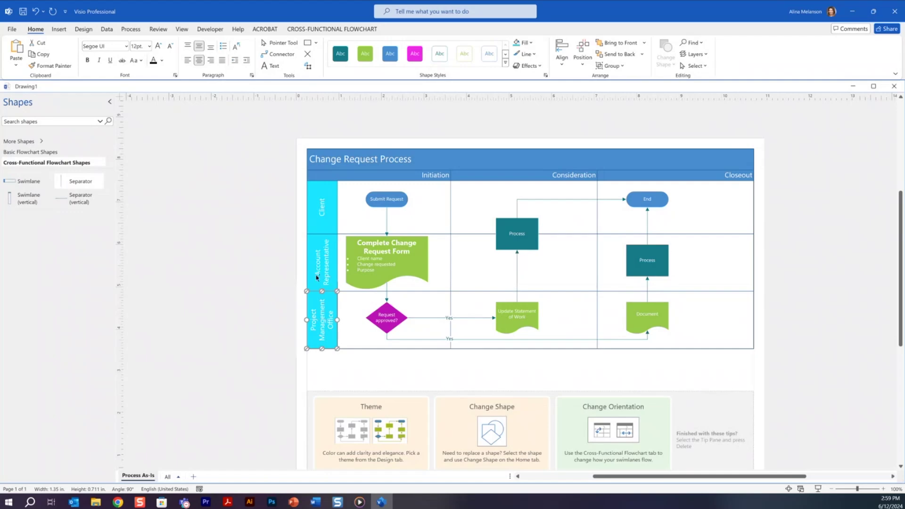
Step: Make the Client header's text darker and bold
key(Tab)
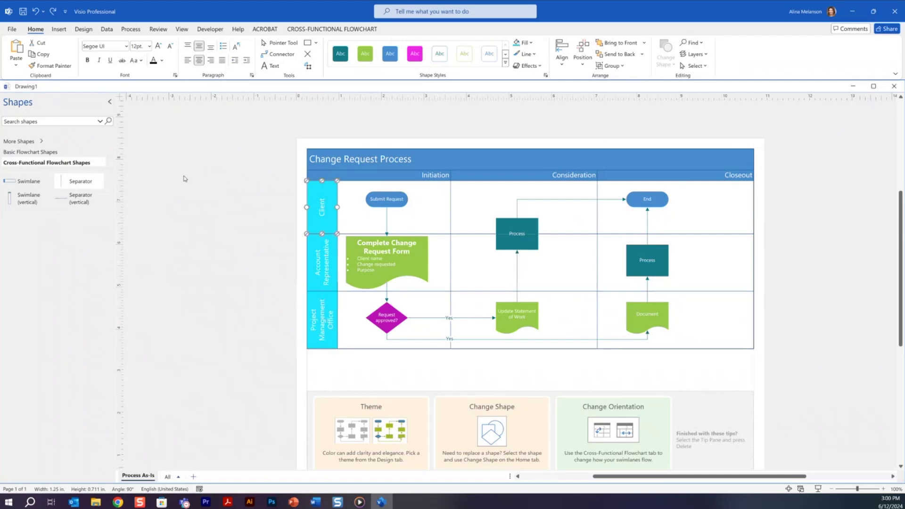
click(154, 60)
click(87, 60)
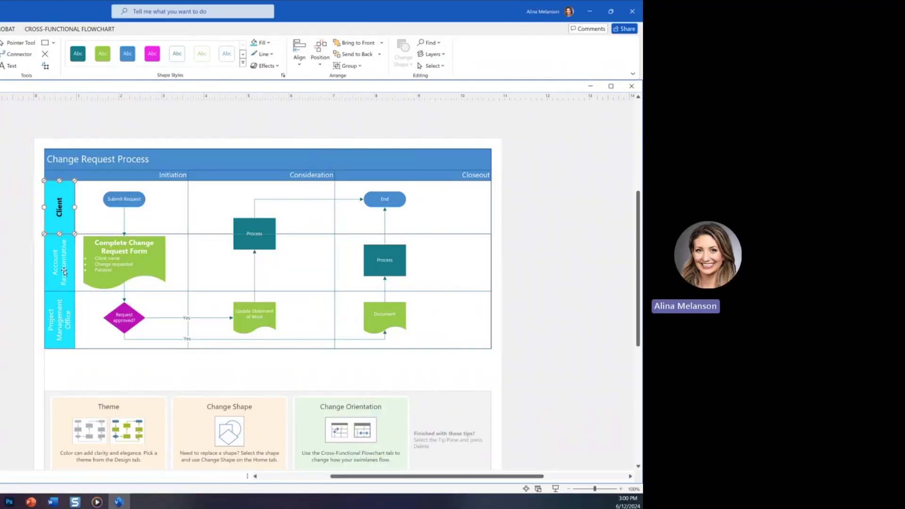
Step: Select the Account Representative and Client lane headers, briefly entering and leaving the Client label
click(64, 270)
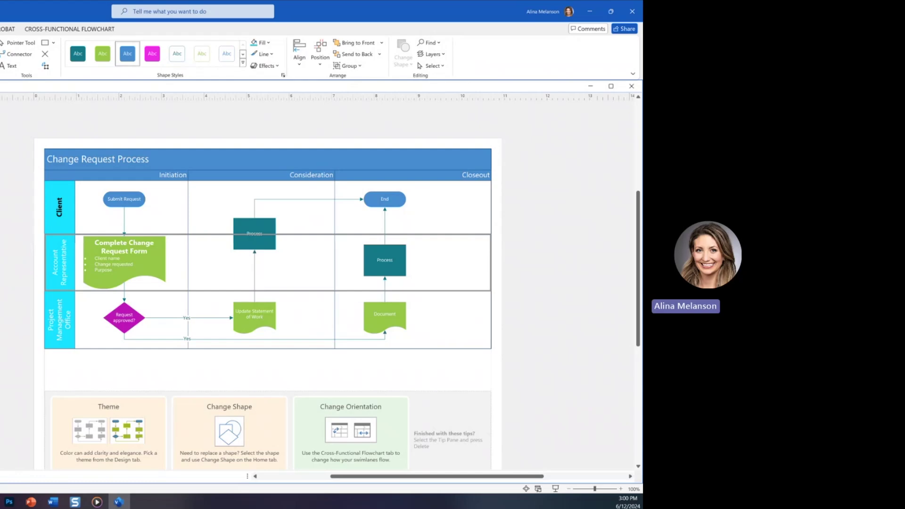
click(66, 258)
click(59, 207)
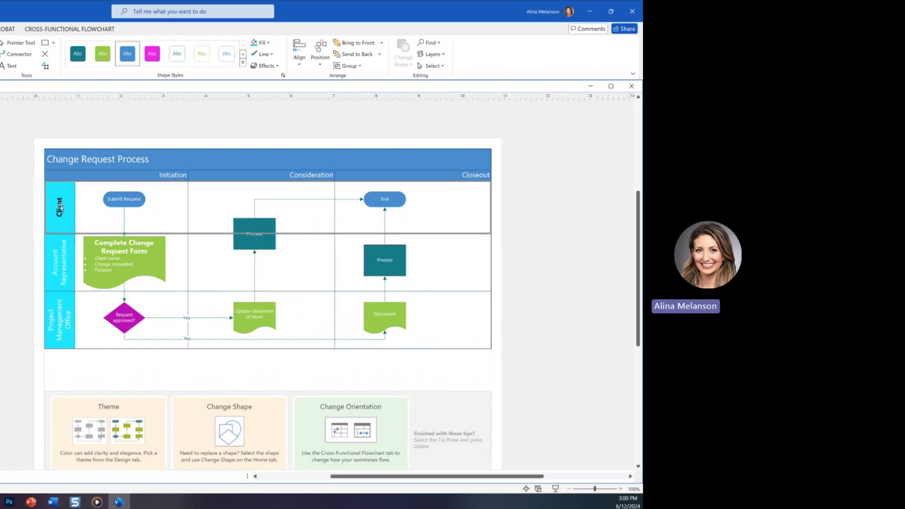
click(59, 208)
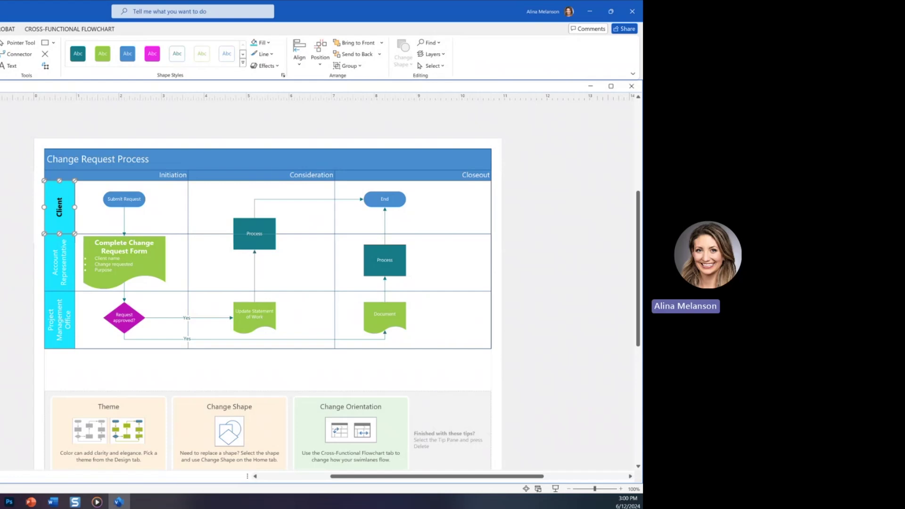
click(57, 265)
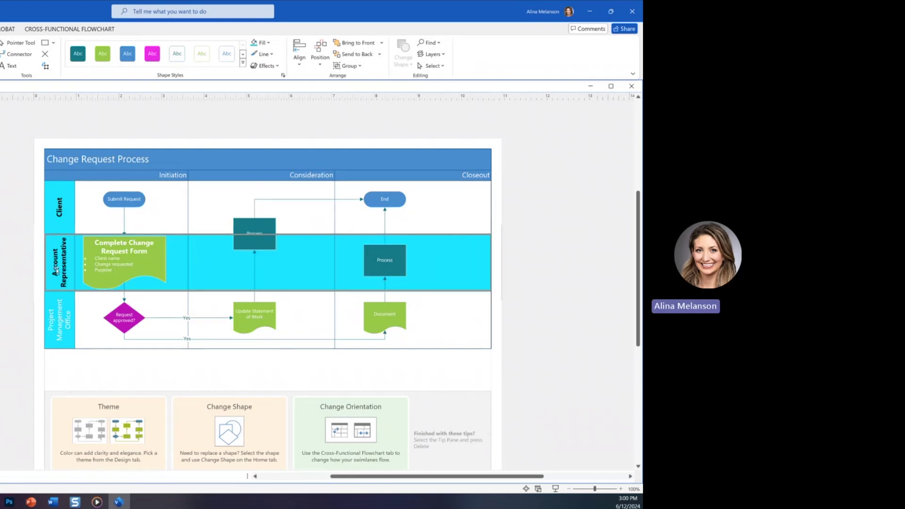
click(68, 252)
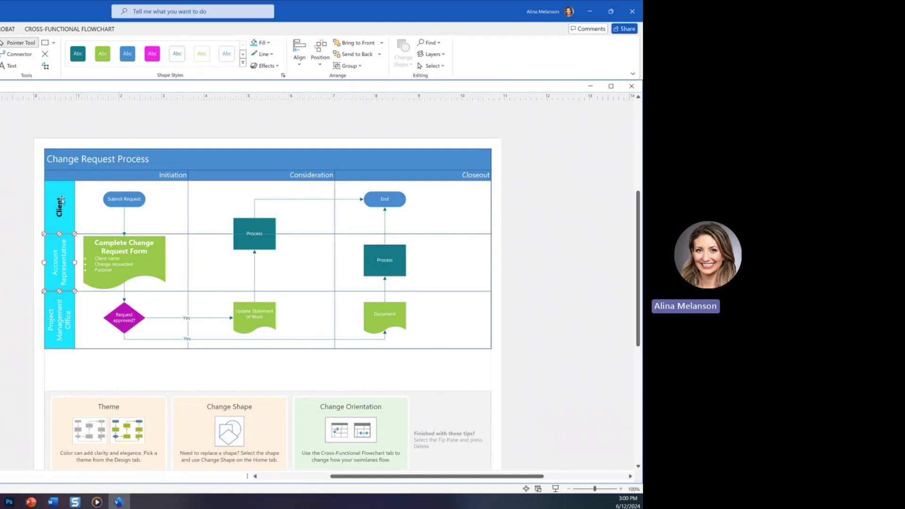
double_click(63, 199)
click(67, 181)
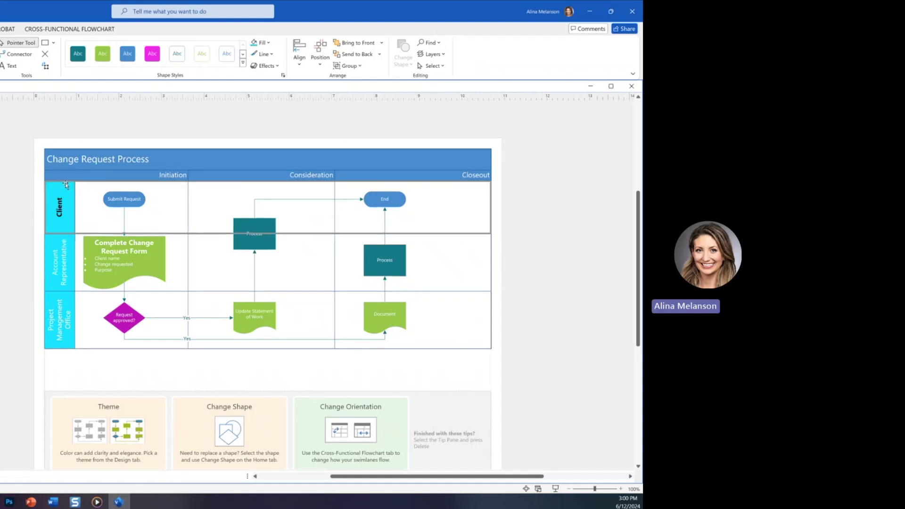
click(65, 195)
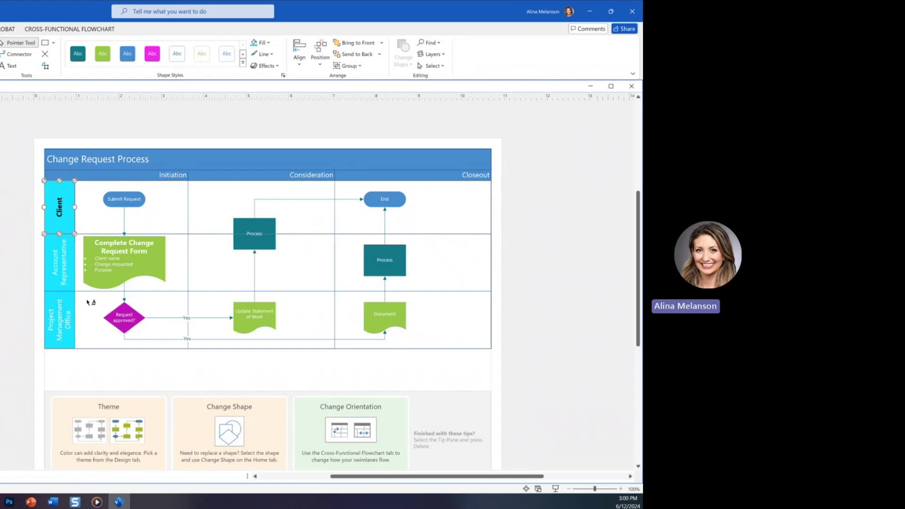
Step: Reapply the cyan fill to the Project Management Office lane header
click(58, 257)
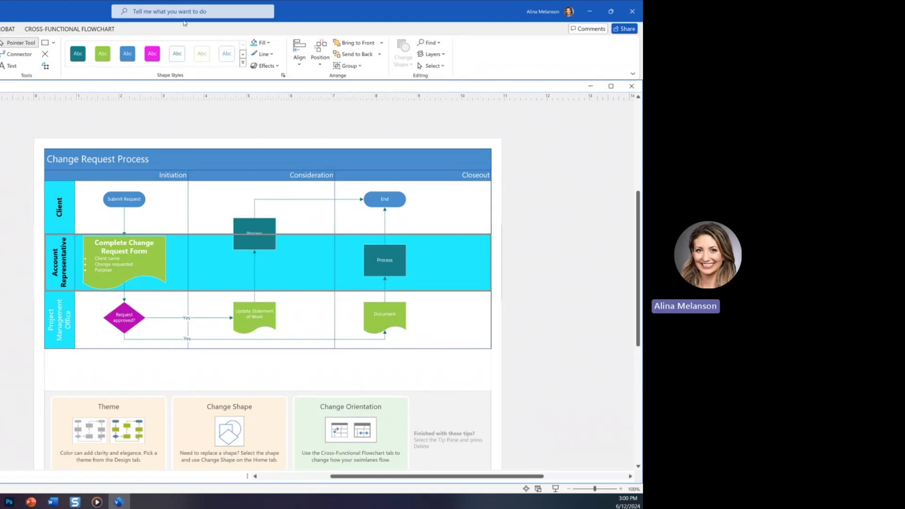
click(262, 43)
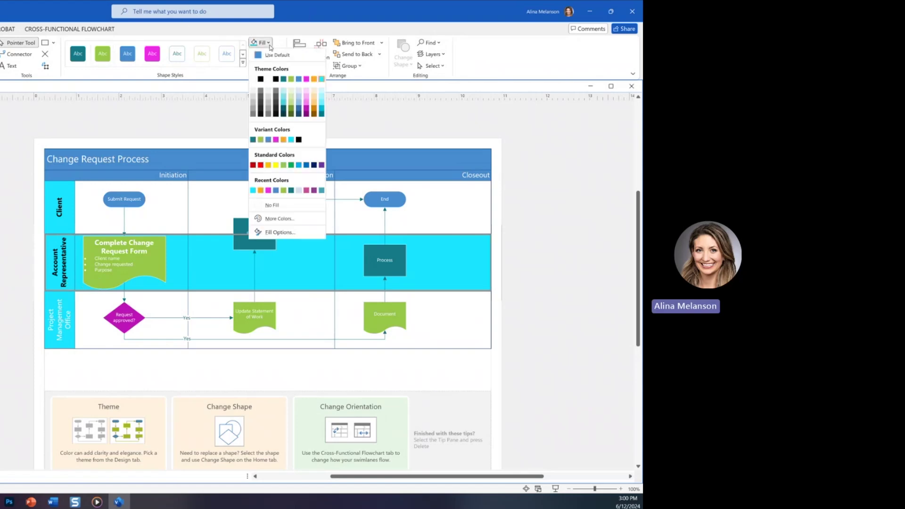
click(256, 79)
click(60, 309)
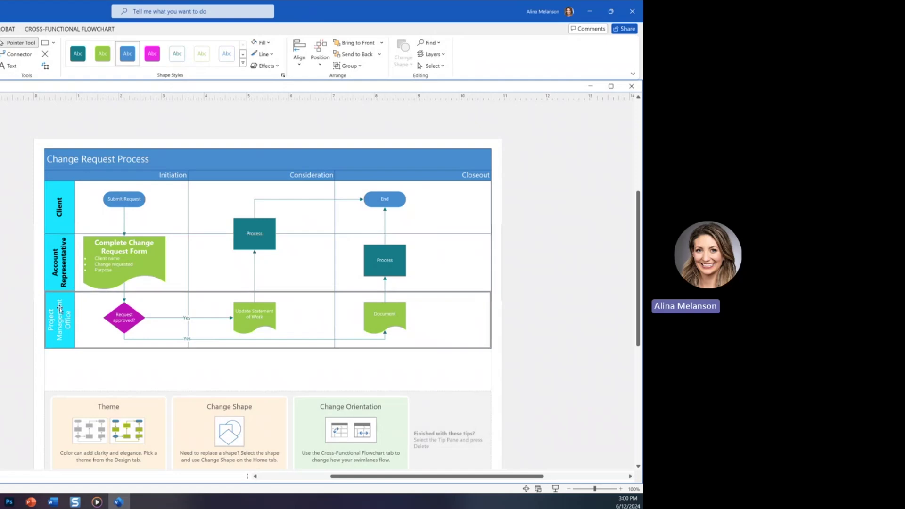
click(60, 268)
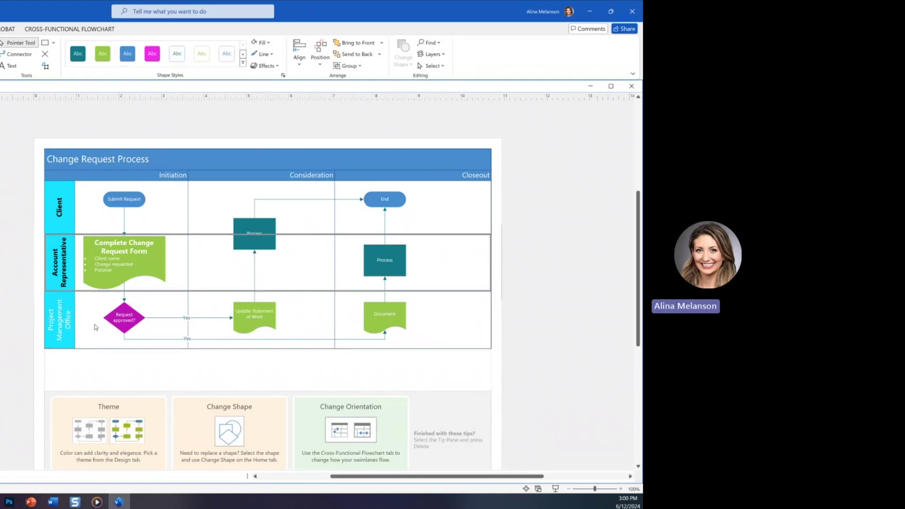
click(56, 324)
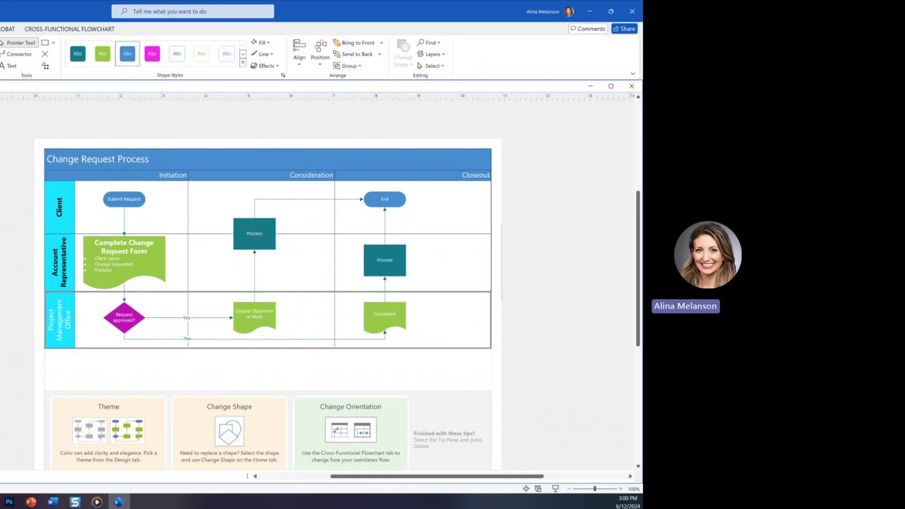
click(52, 257)
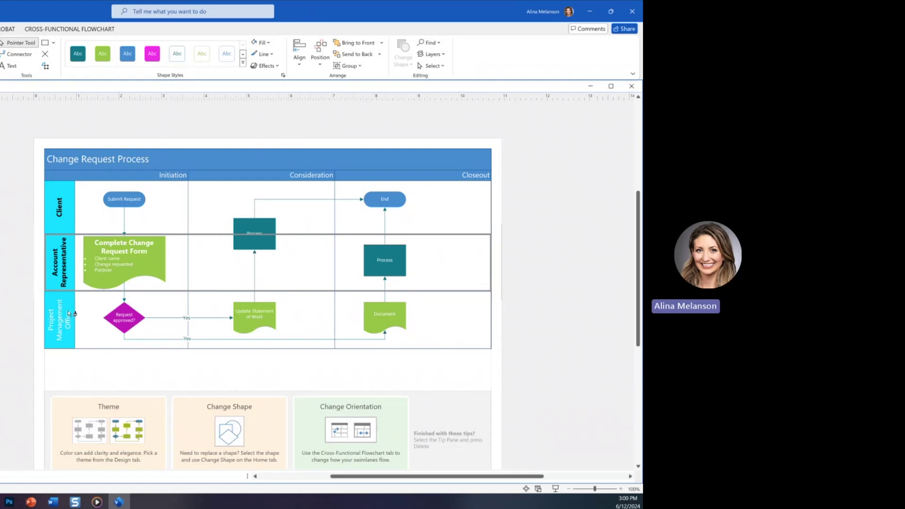
click(69, 314)
click(329, 306)
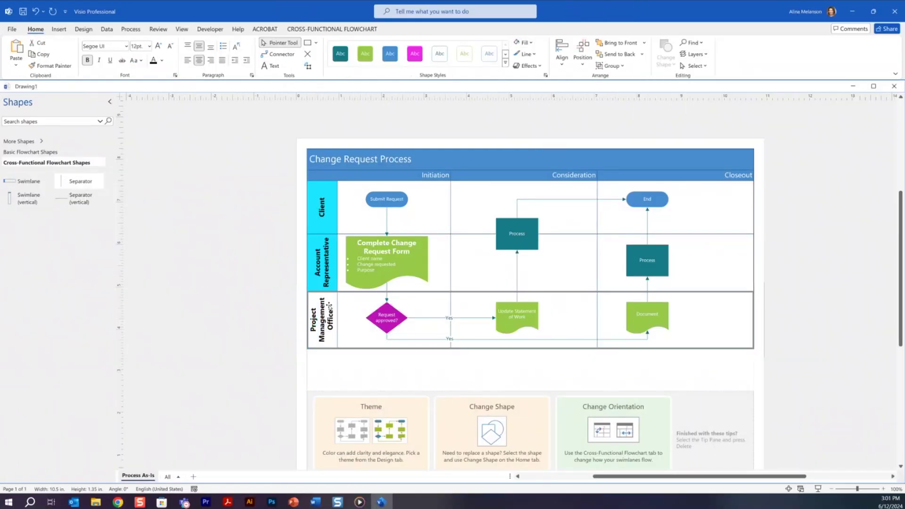
click(524, 42)
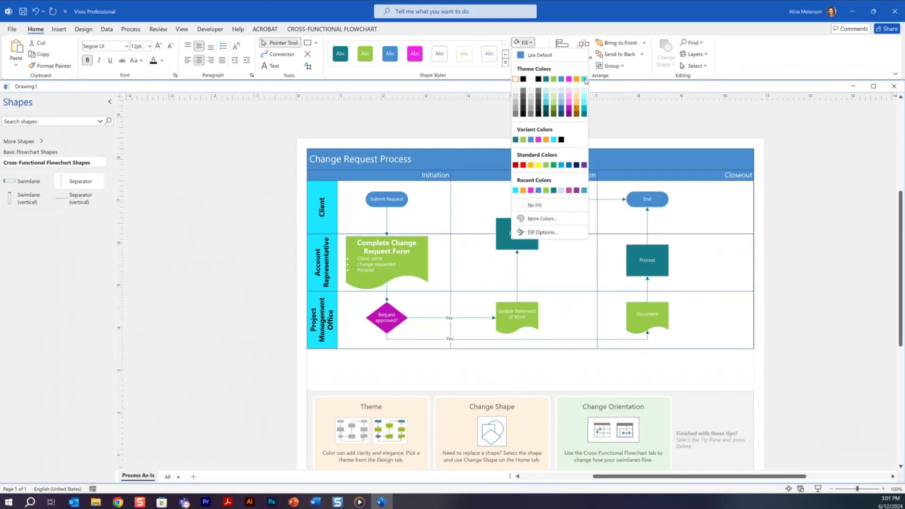
click(585, 79)
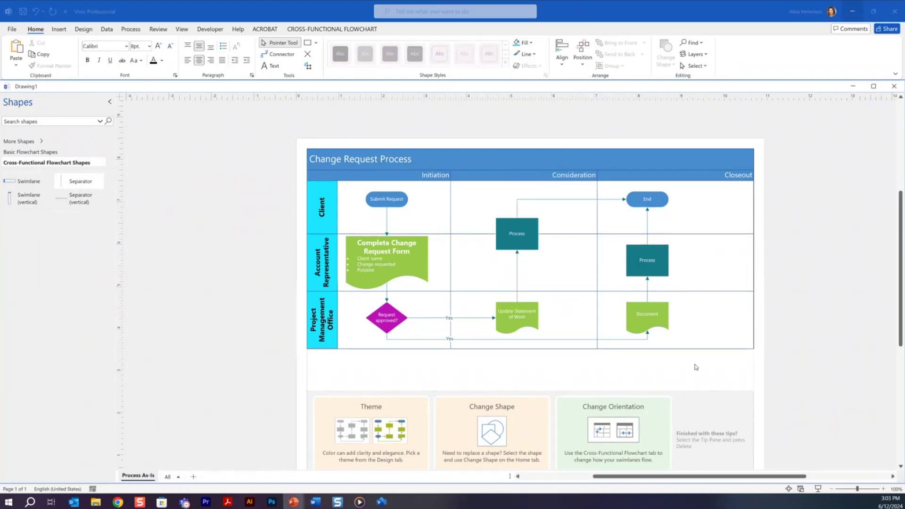
Step: Relabel the bottom connector from Request approved? as 'No'
click(467, 324)
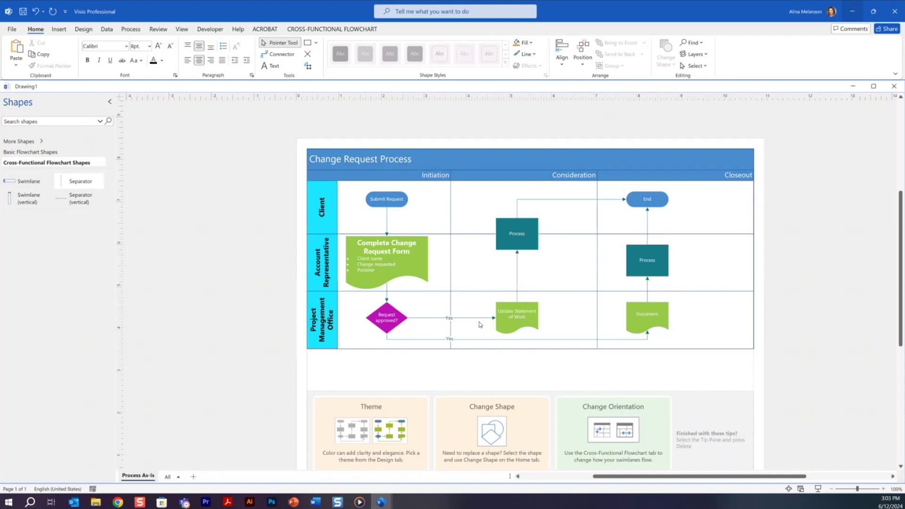
click(449, 339)
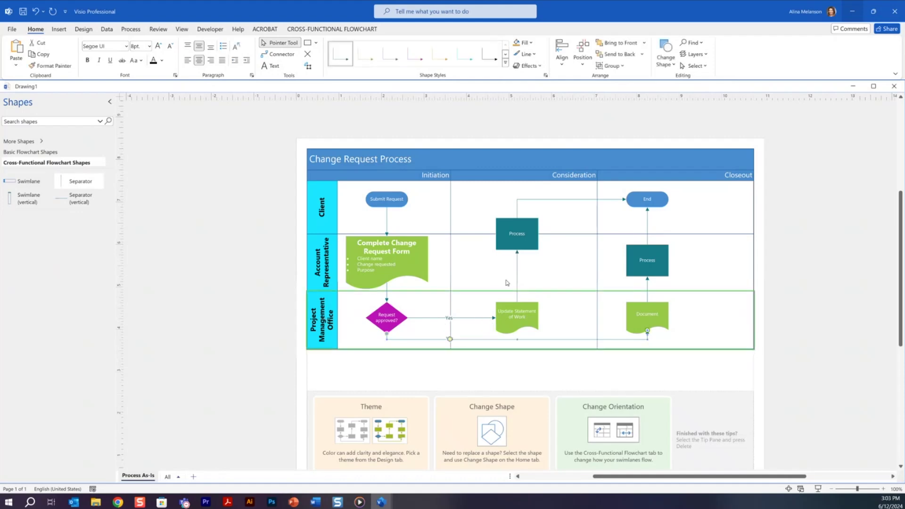
click(402, 322)
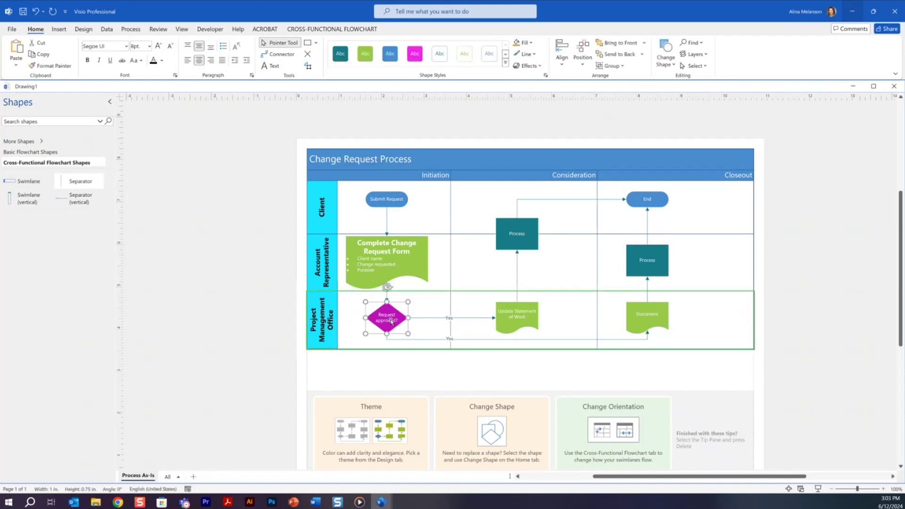
click(446, 339)
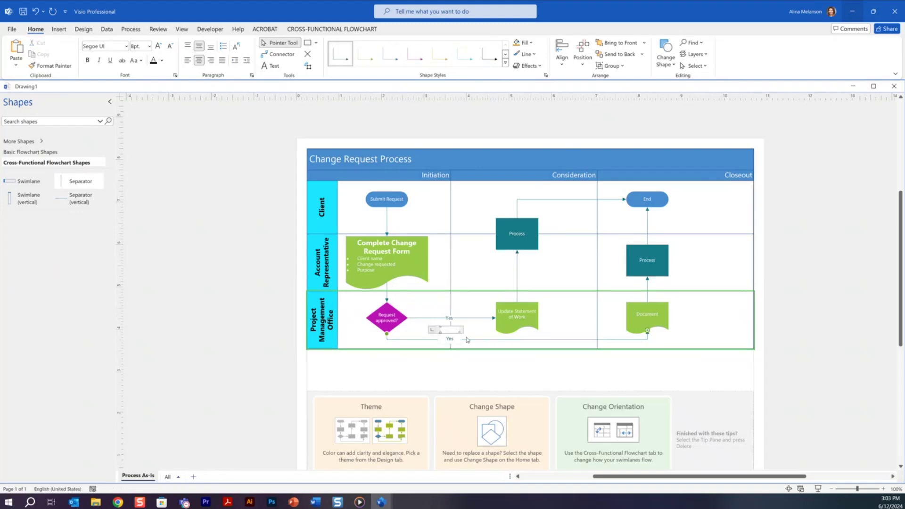
double_click(467, 340)
text(No)
click(450, 339)
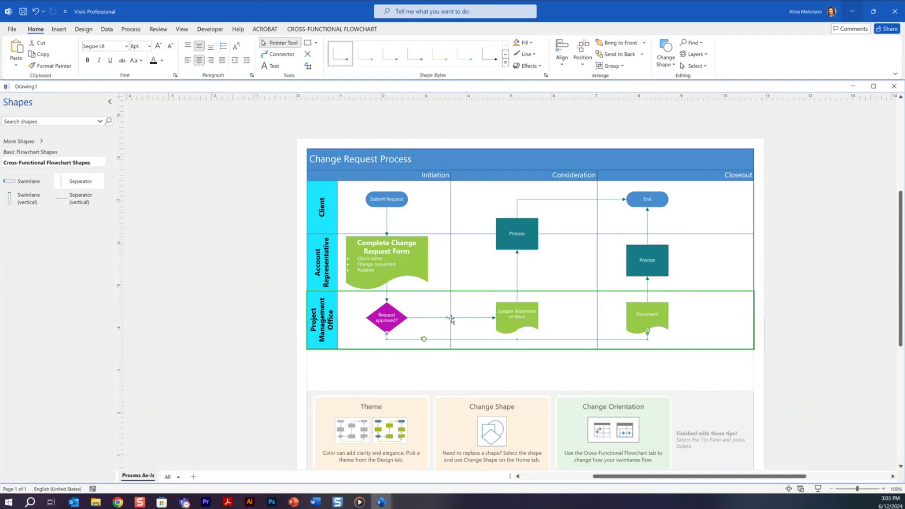
Step: Label the connector to Update Statement of Work 'Yes' and shift the label left
click(451, 318)
click(469, 324)
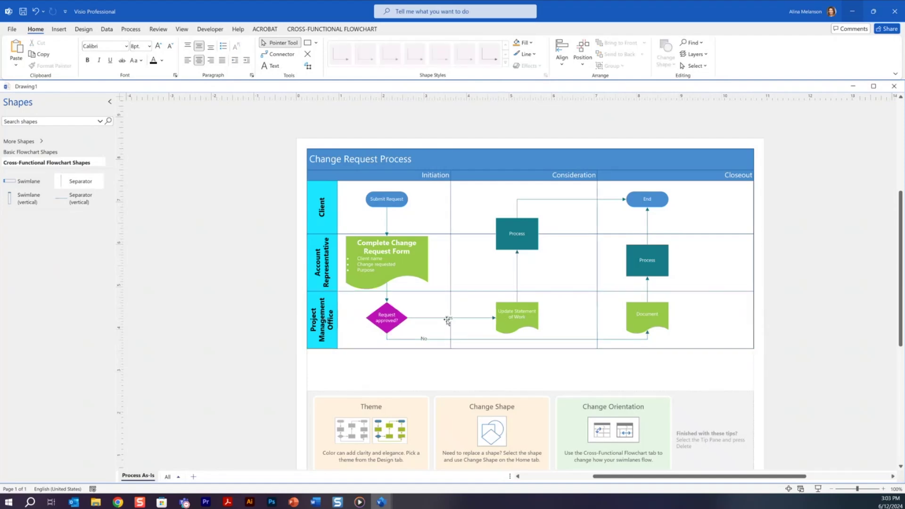
click(447, 317)
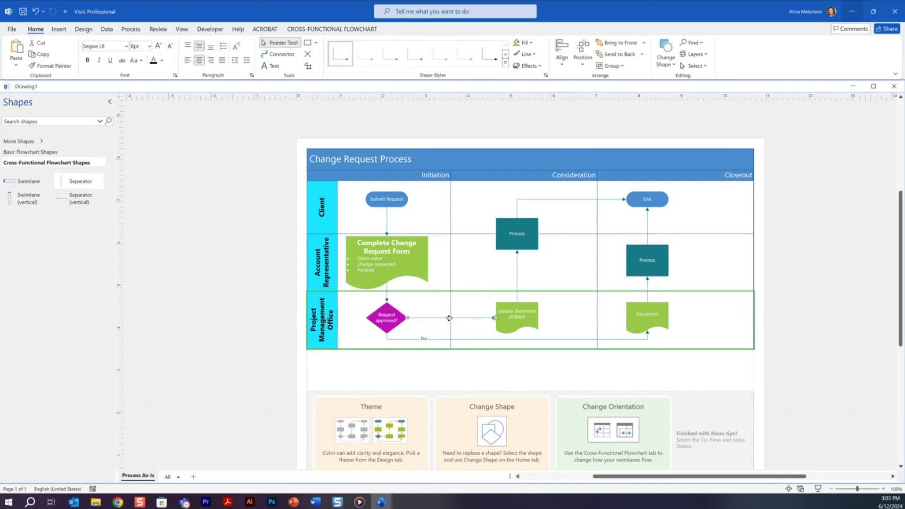
drag(444, 318, 435, 318)
text(Yes)
scroll(472, 322, up, 5)
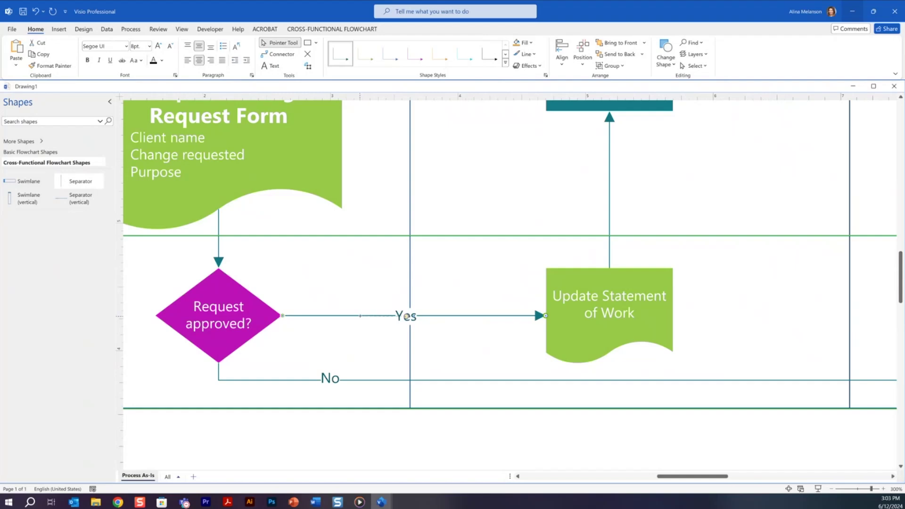
drag(405, 316, 360, 316)
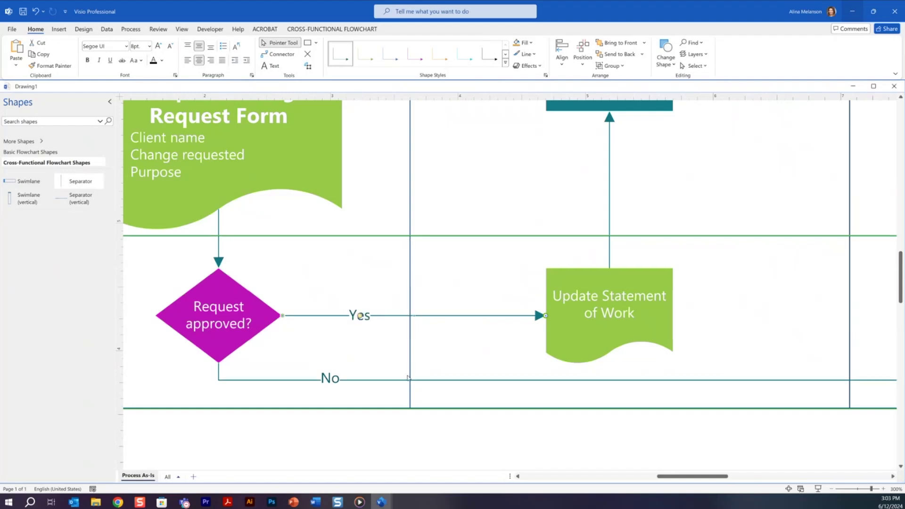
key(ctrl+z)
key(ctrl+y)
scroll(444, 379, down, 2)
scroll(444, 379, down, 2)
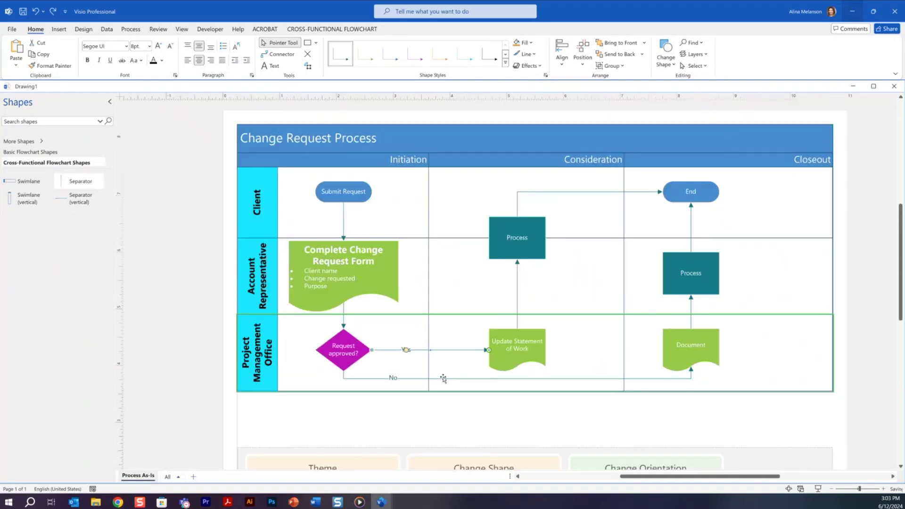
click(410, 351)
Step: Select the Submit Request, No, Update Statement, Document, Process and End connectors together
shift+click(344, 324)
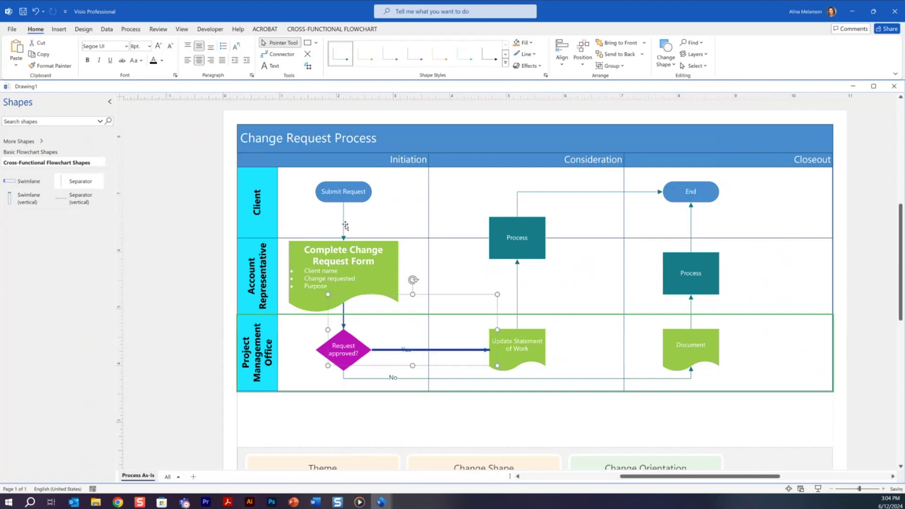
shift+click(460, 378)
shift+click(517, 313)
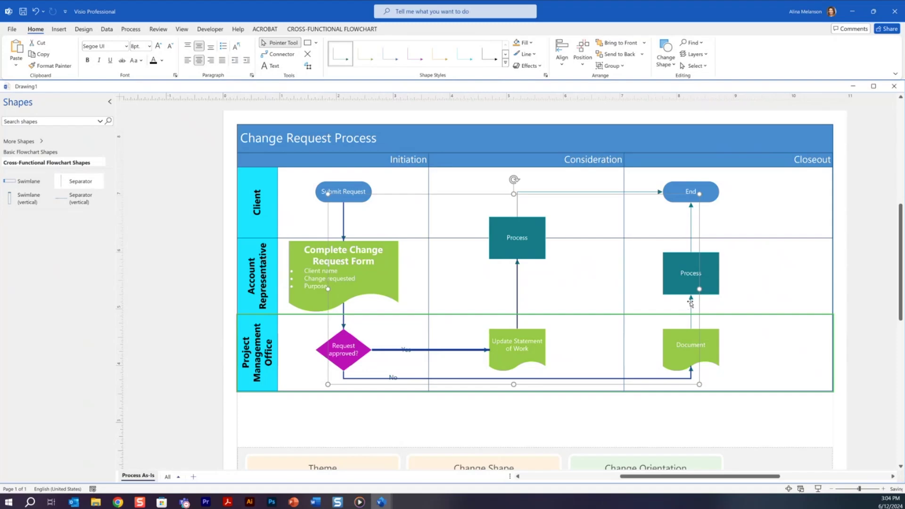
shift+click(691, 307)
shift+click(690, 227)
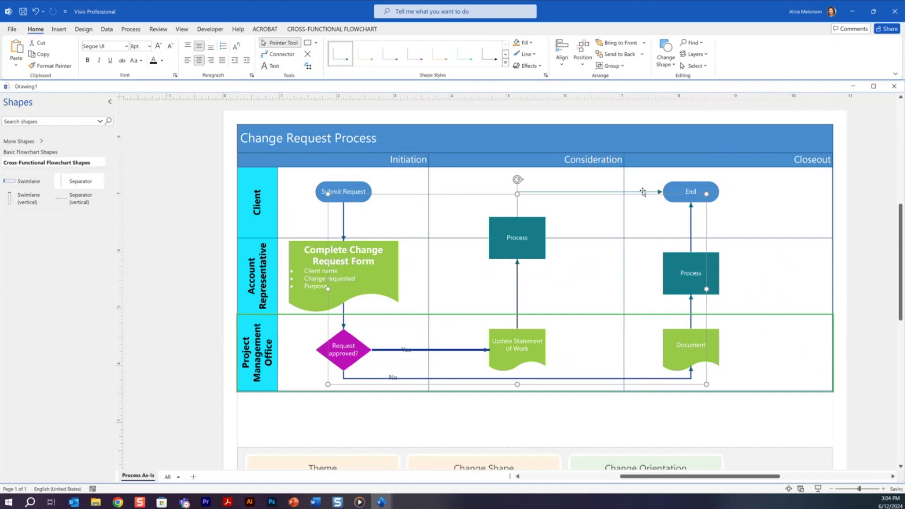
shift+click(643, 191)
Step: Format the selected connectors as black 1 pt lines with the least corner rounding
right_click(643, 191)
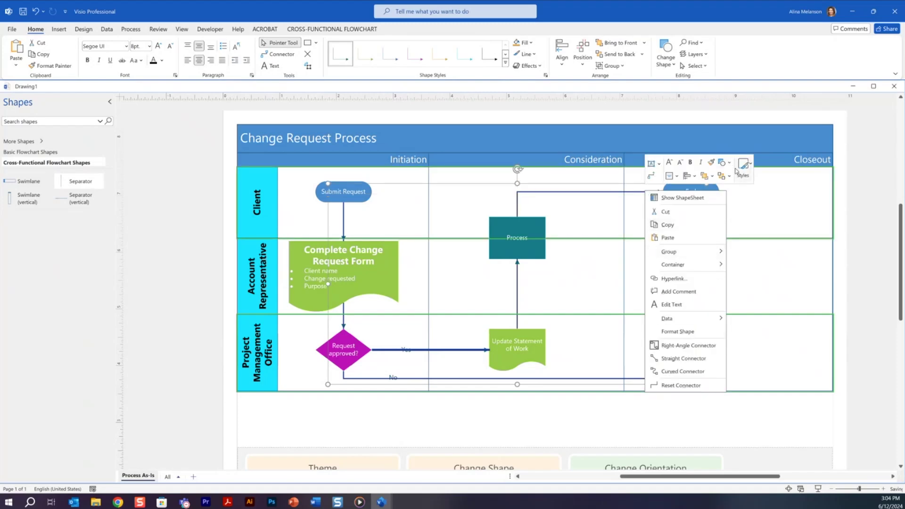
click(689, 332)
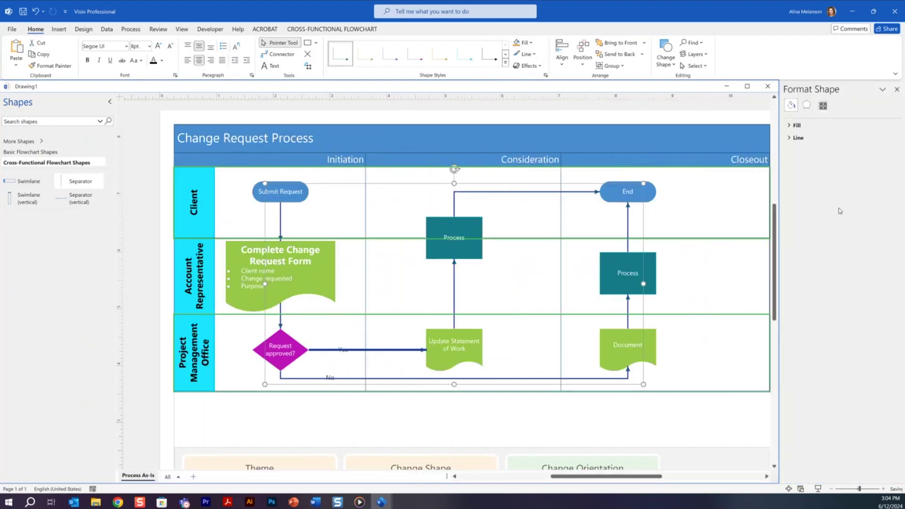
click(788, 138)
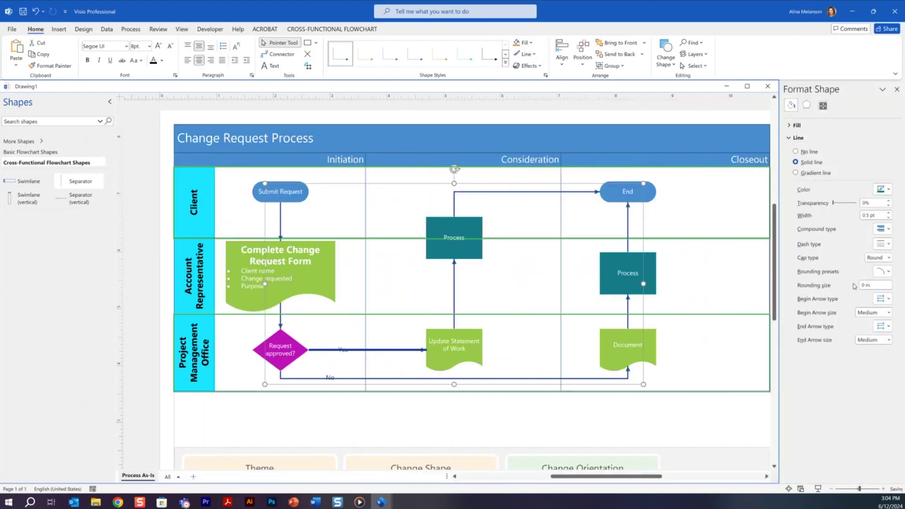
click(889, 189)
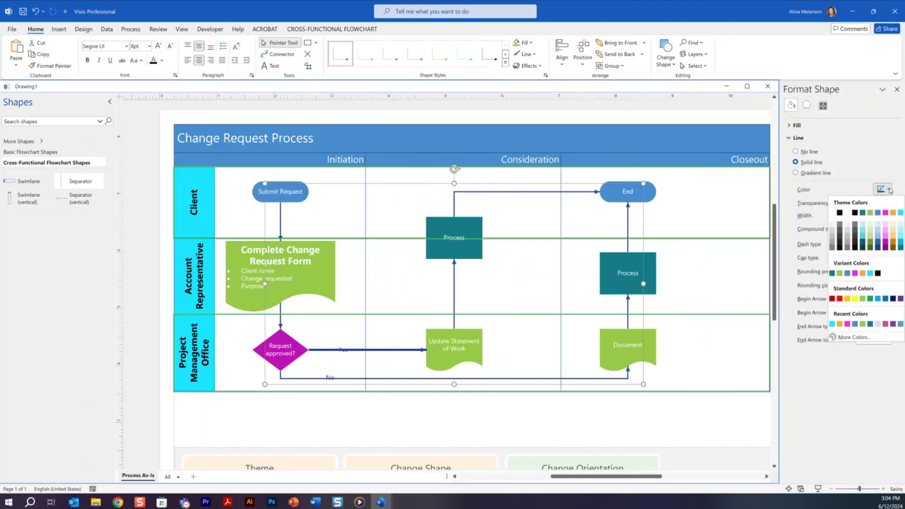
click(839, 212)
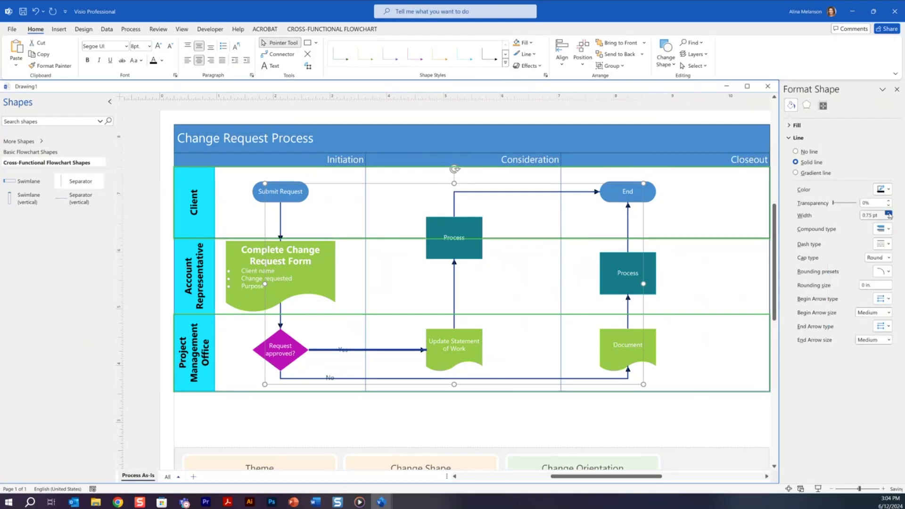
click(889, 213)
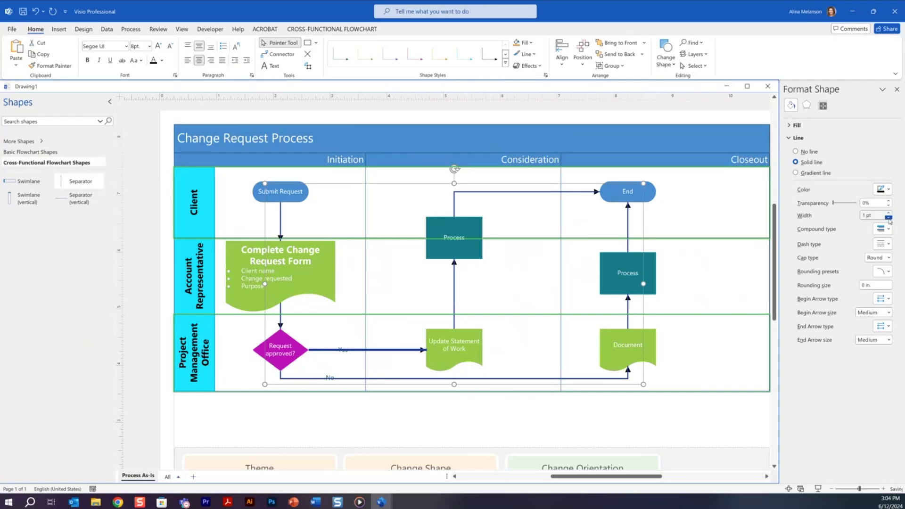
click(888, 277)
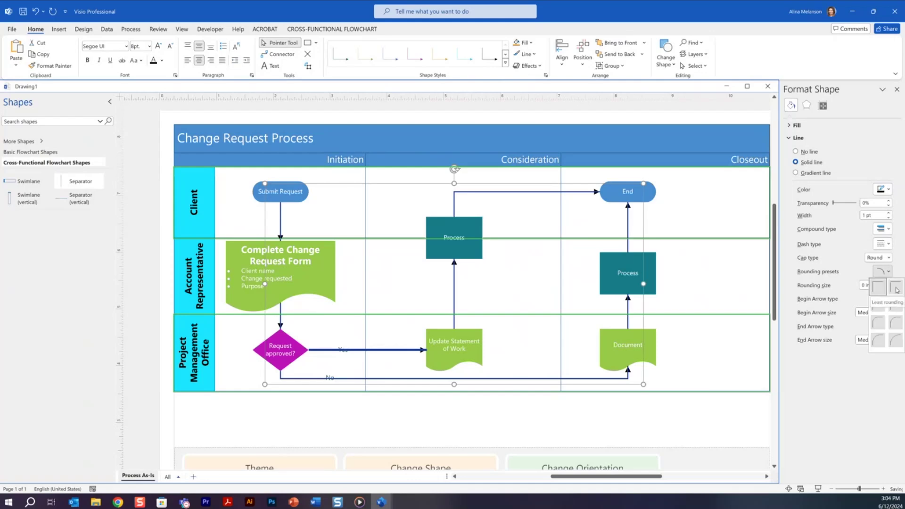
click(896, 289)
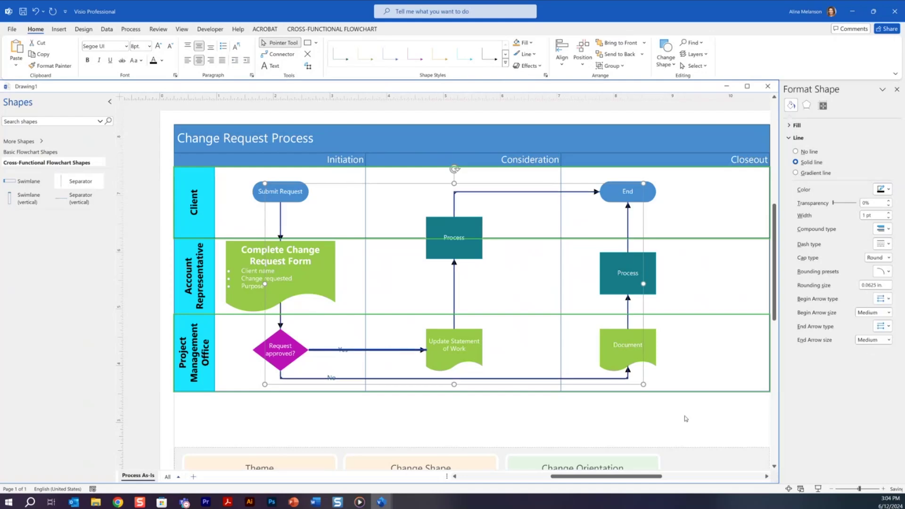
click(492, 426)
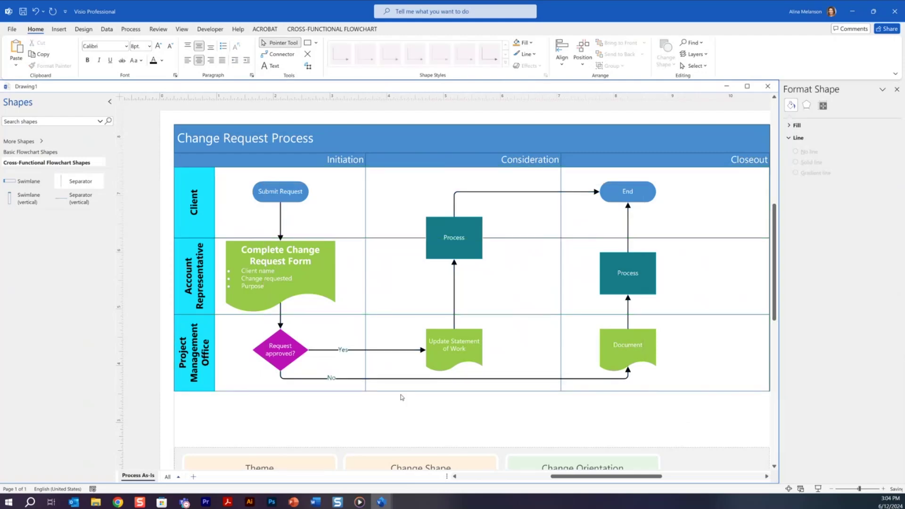
Step: Apply Bold to the labels of both the Yes and No connectors
click(343, 350)
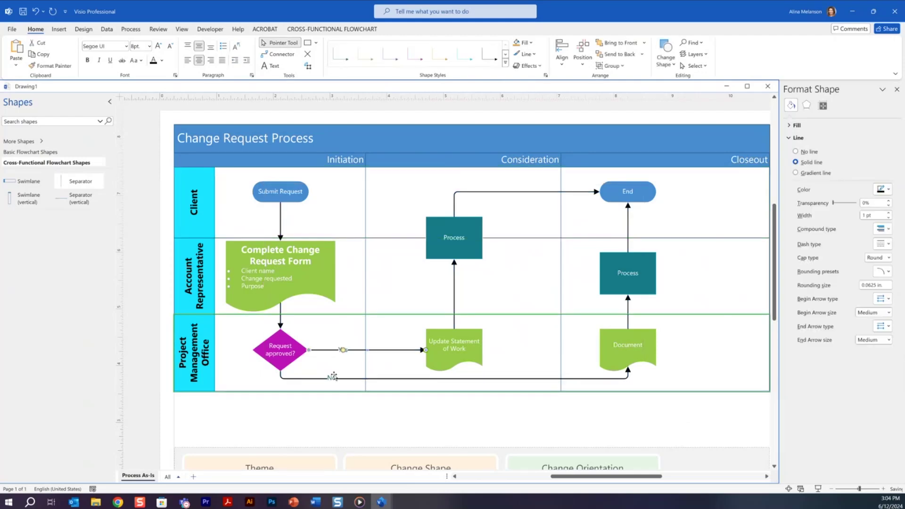
shift+click(331, 377)
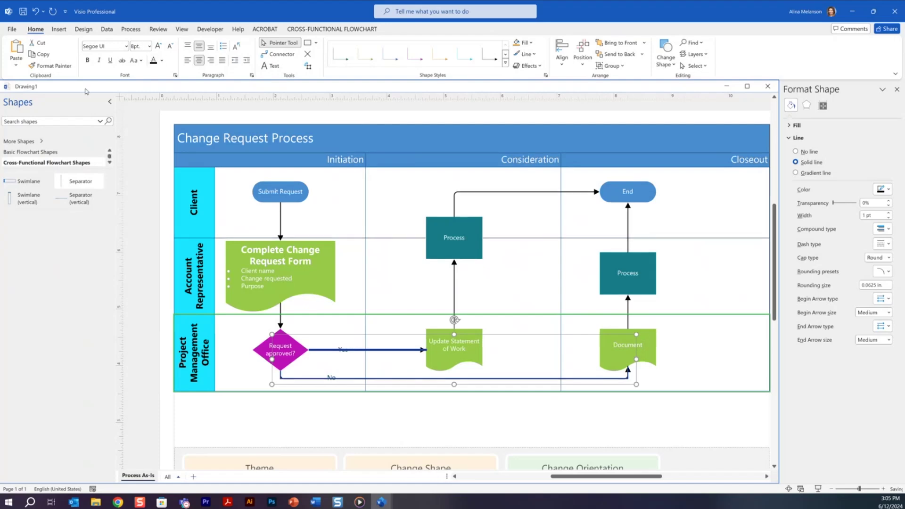
click(87, 61)
click(408, 431)
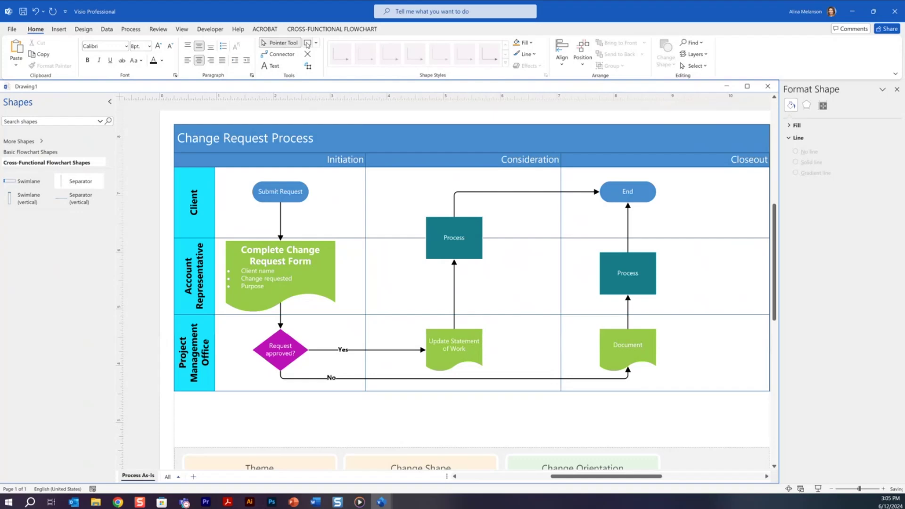
Step: Draw a connector from Update Statement of Work to the Document shape
click(280, 57)
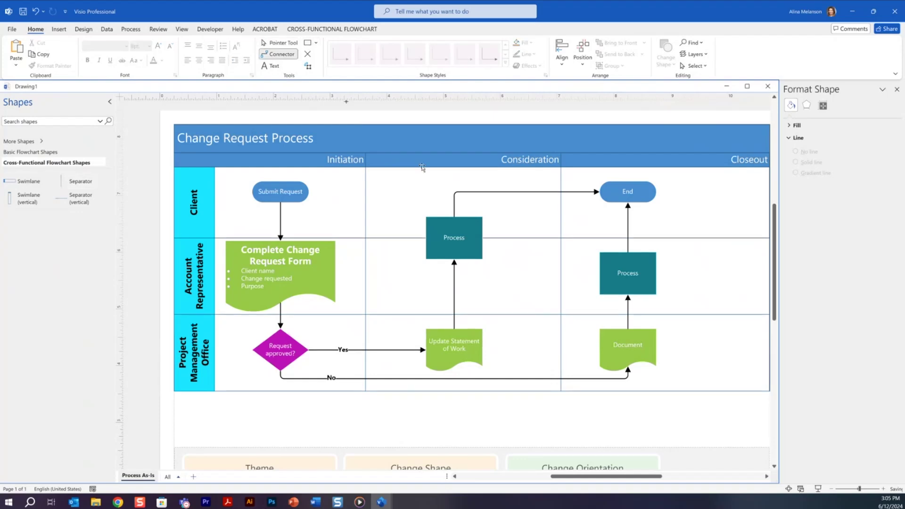
drag(484, 351, 599, 350)
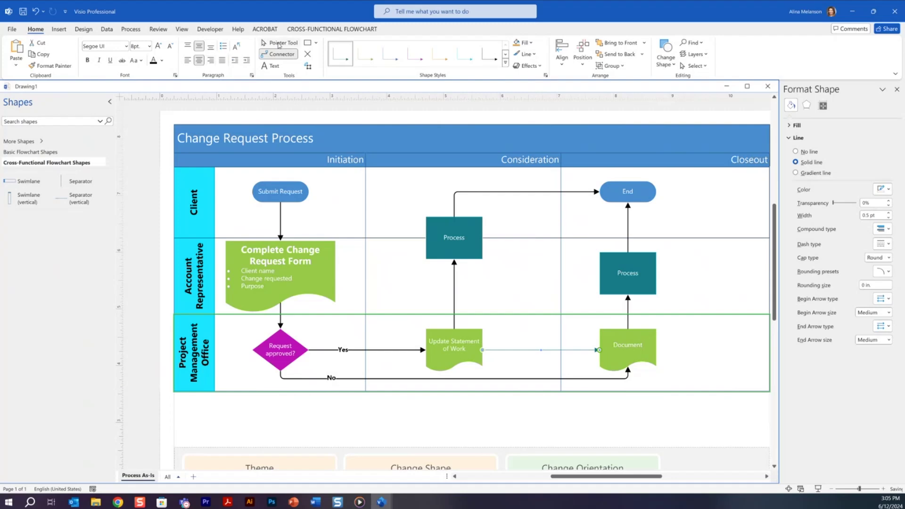
key(ctrl+1)
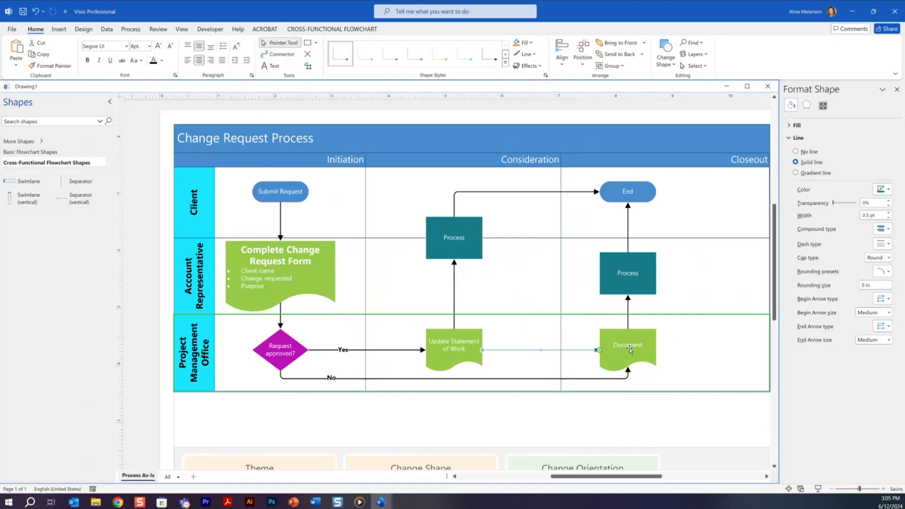
Step: Raise the Document shape slightly and select it along with Update Statement of Work
drag(630, 350, 628, 330)
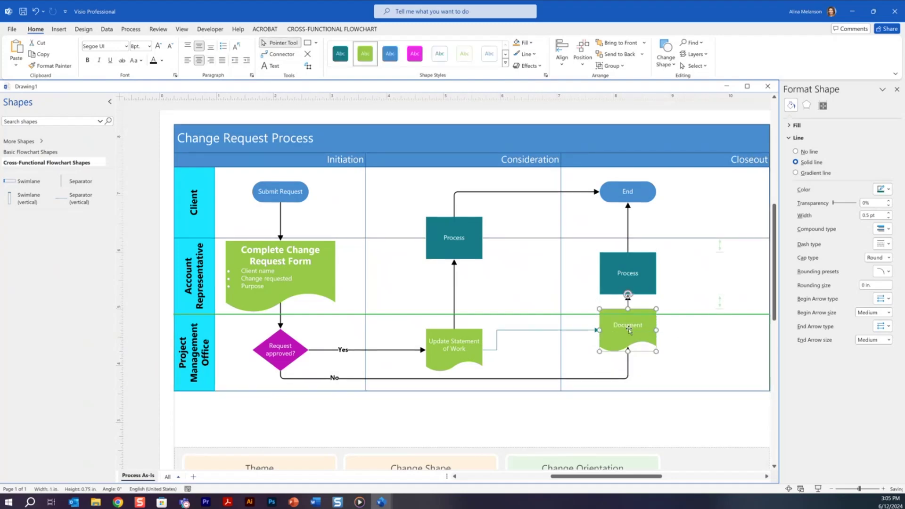
click(496, 351)
click(641, 338)
shift+click(462, 345)
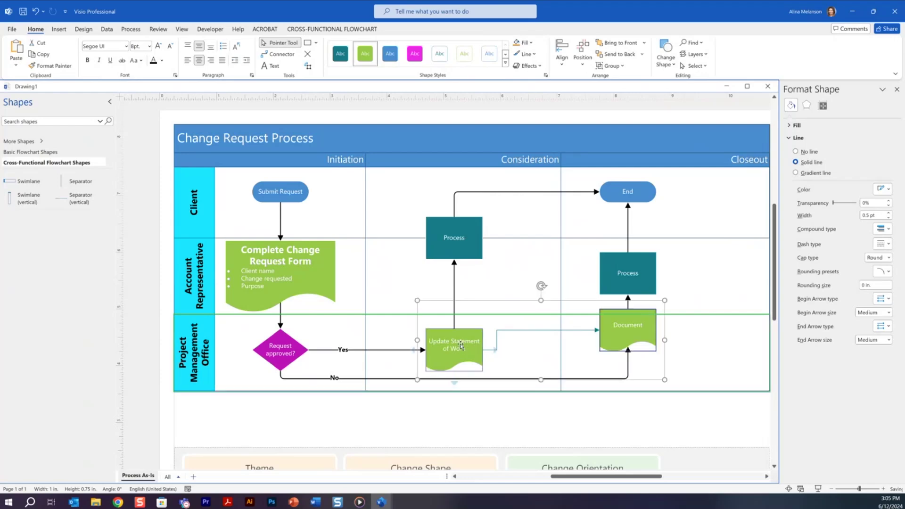
Step: Middle-align Update Statement of Work and Document, lower them, then middle-align them with Request approved?
click(566, 66)
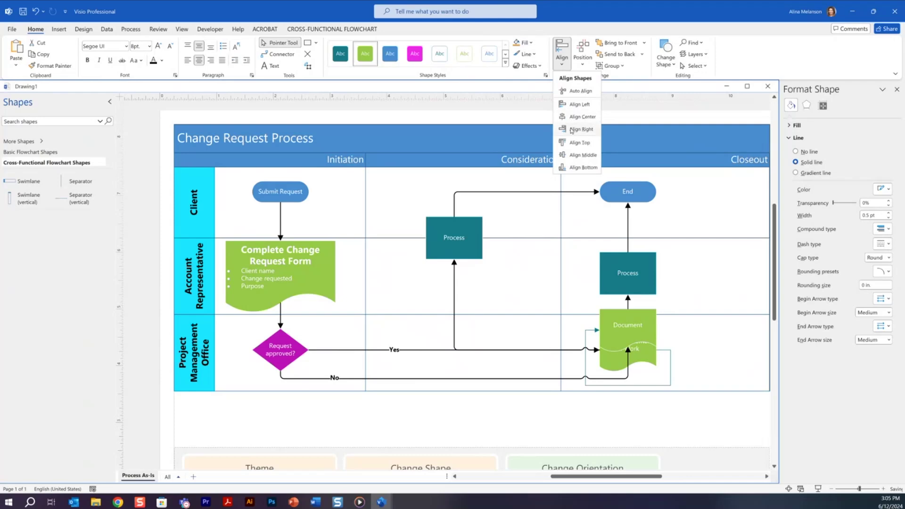
click(580, 157)
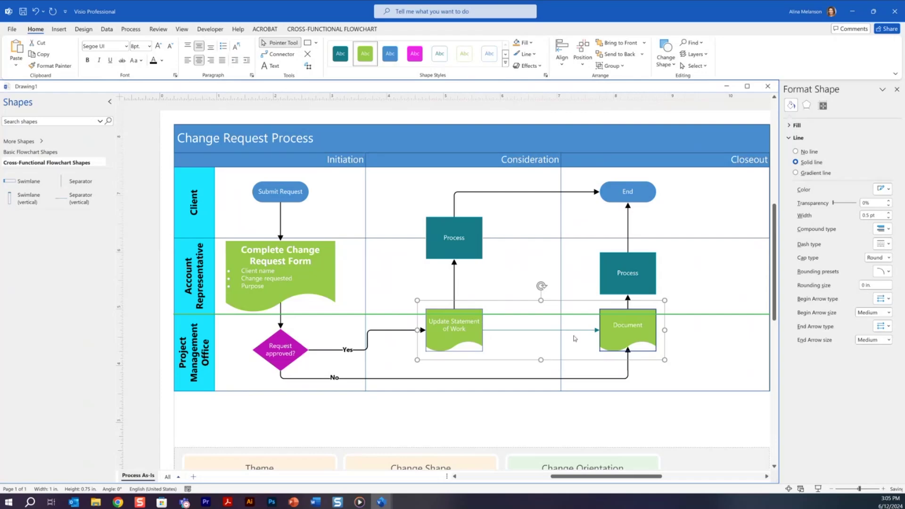
drag(631, 334, 631, 350)
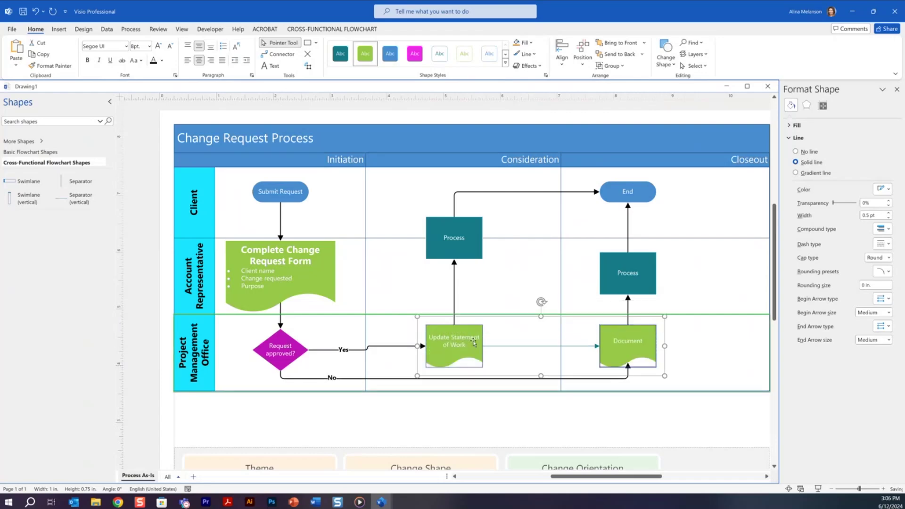
shift+click(280, 351)
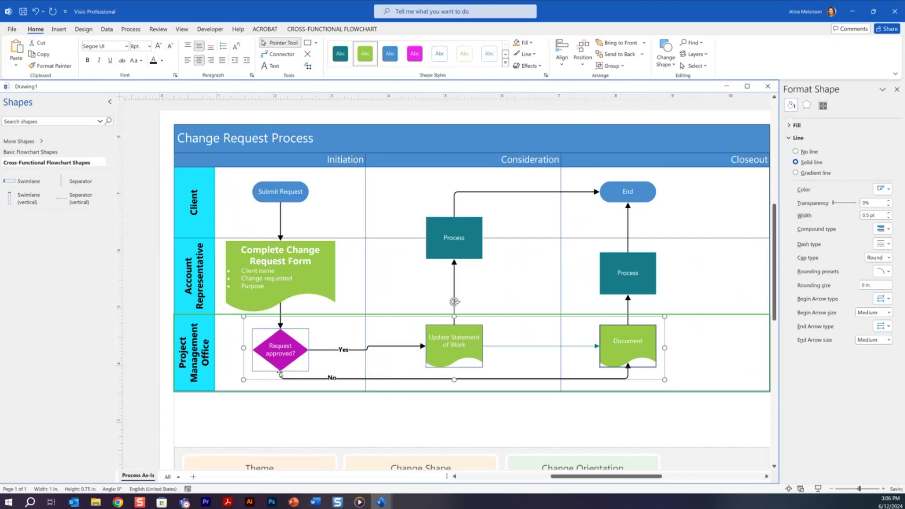
click(585, 57)
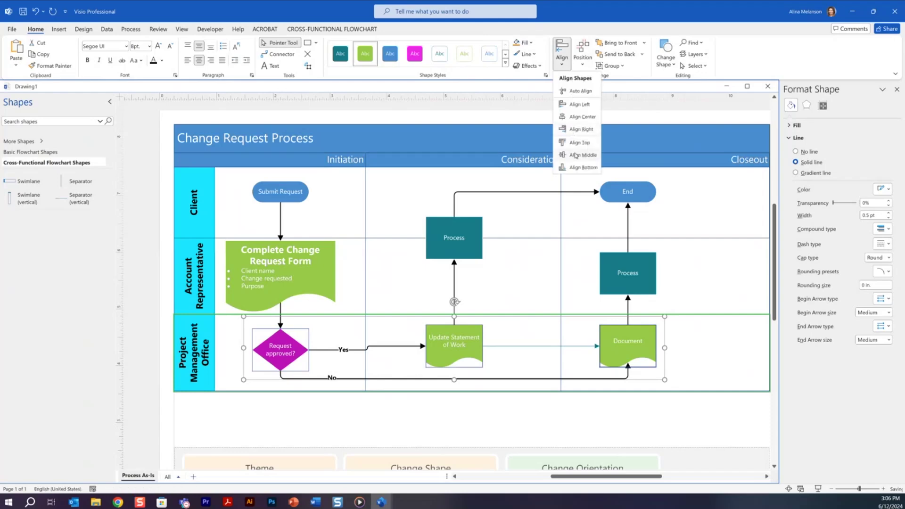
click(574, 153)
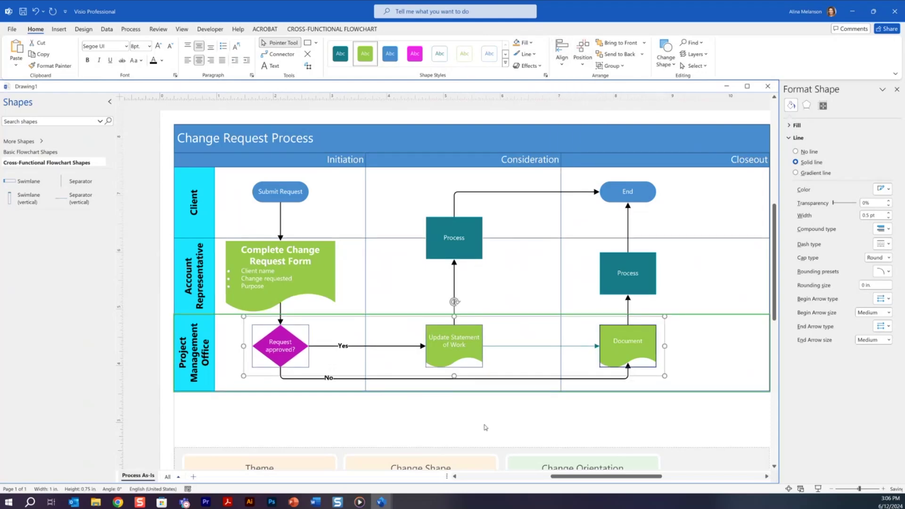
click(598, 447)
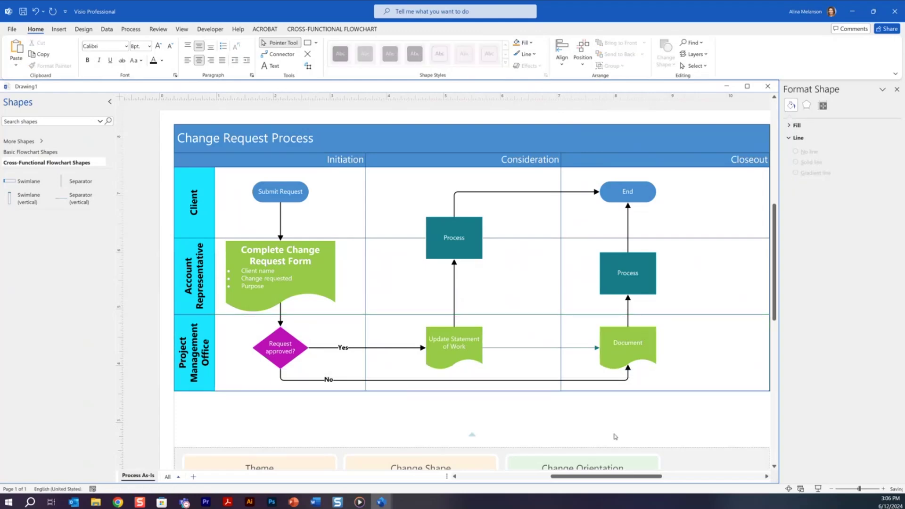
Step: Copy the vertical Update-to-Process connector's formatting onto the Update-to-Document connector with Format Painter
click(582, 349)
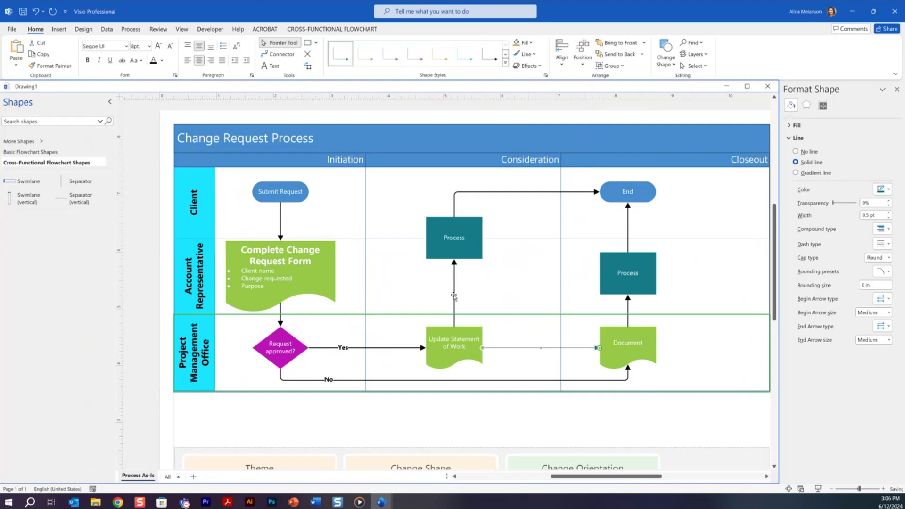
click(455, 295)
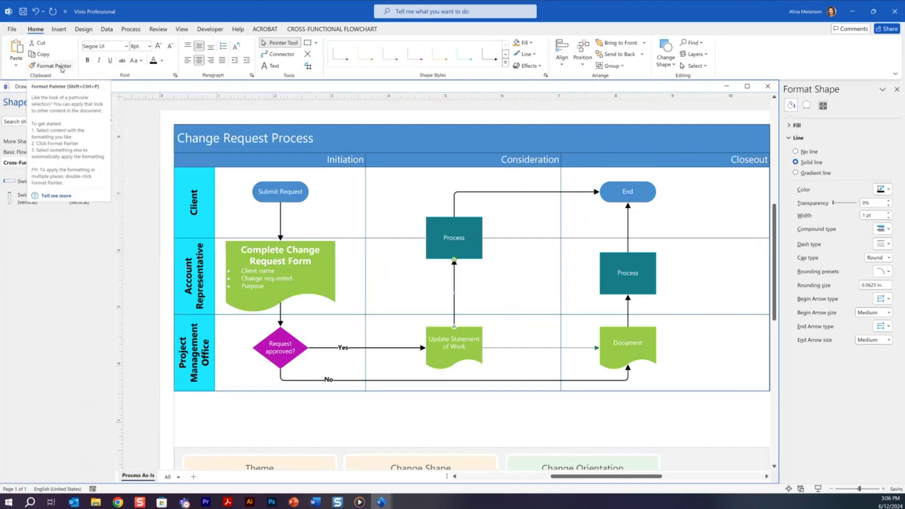
click(62, 67)
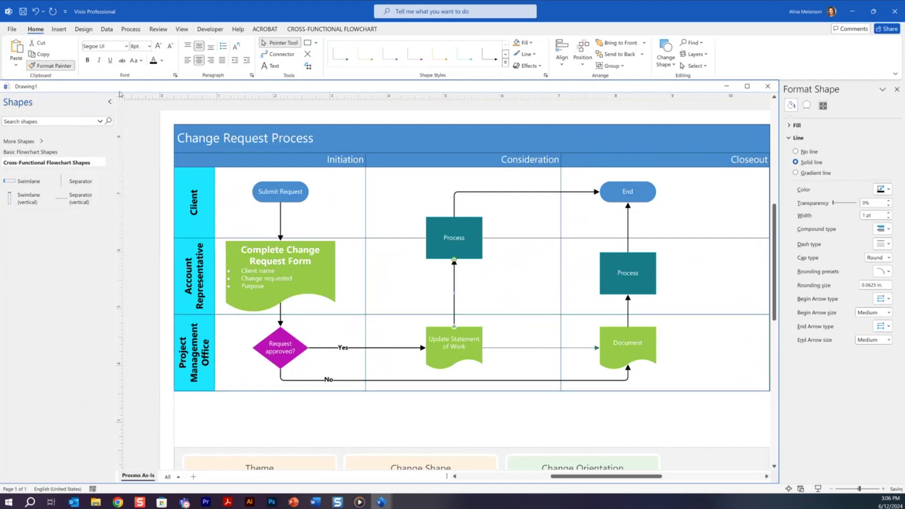
click(569, 350)
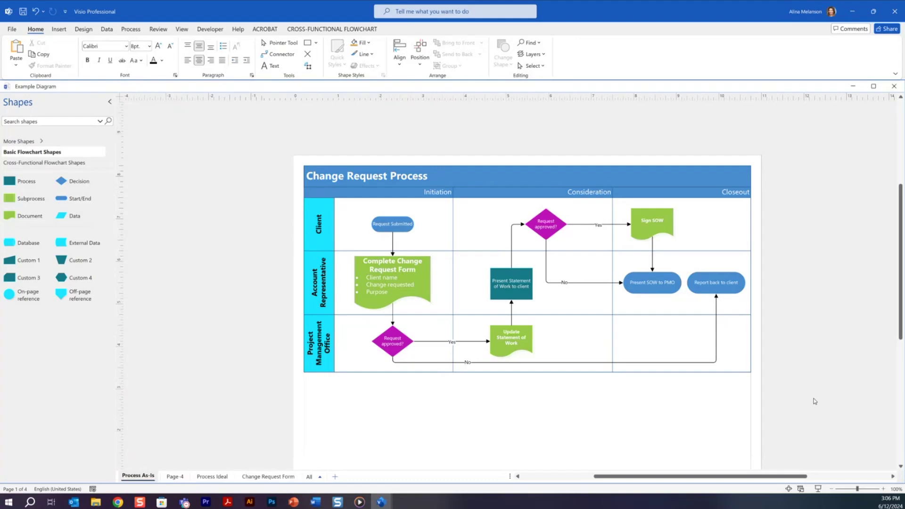
Step: Check the Design options and Process As-Is page, then display the Process Ideal page
click(84, 29)
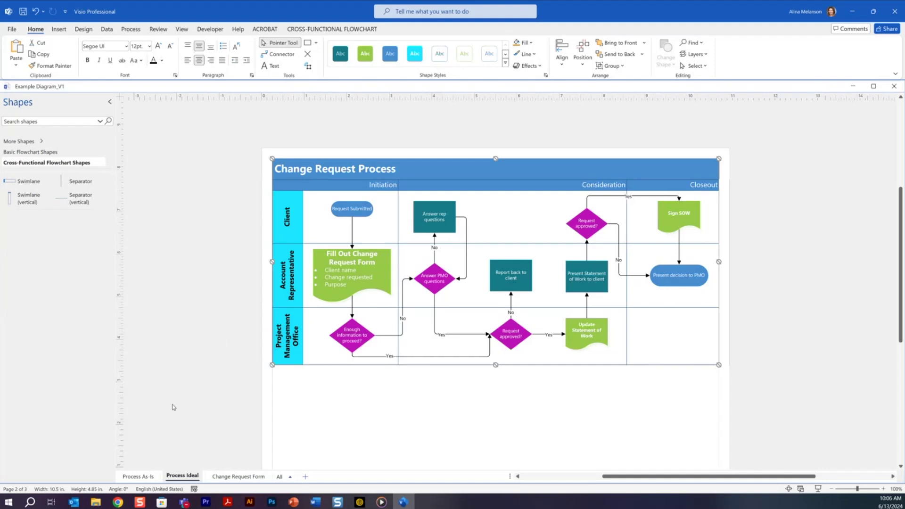
click(141, 476)
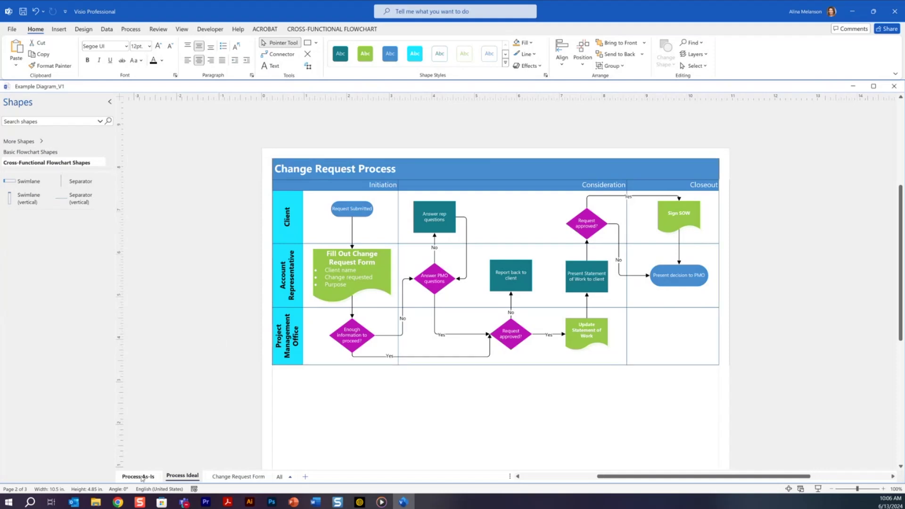
click(183, 476)
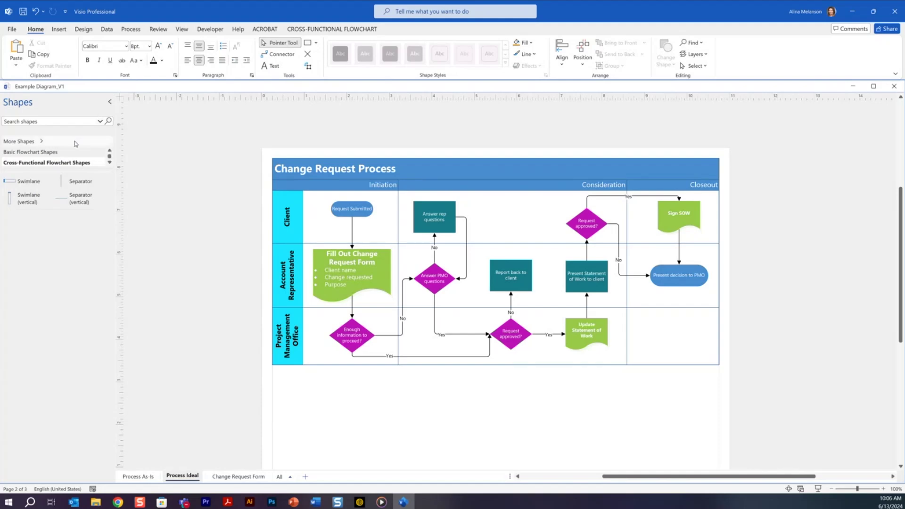
Step: Place a thin rounded Start/End bar below the swimlanes and duplicate it into three stacked bars
click(33, 153)
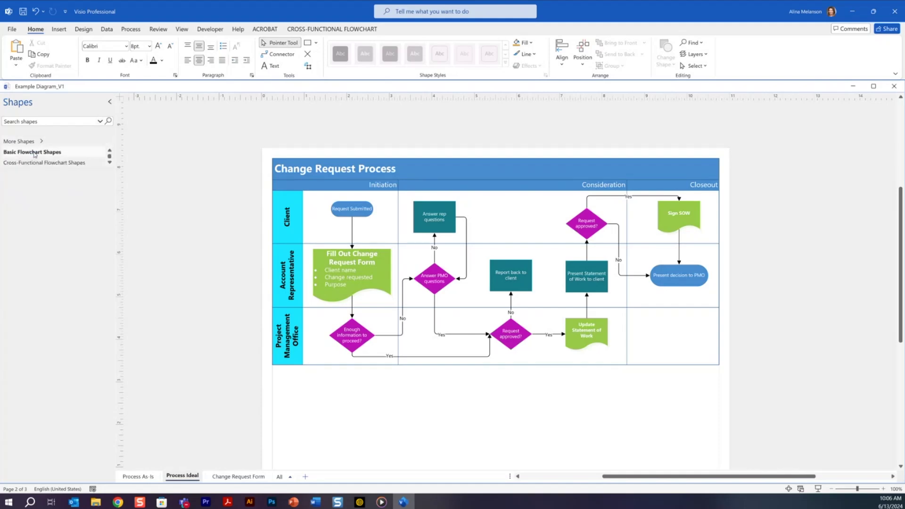
drag(66, 200, 718, 380)
drag(496, 387, 496, 381)
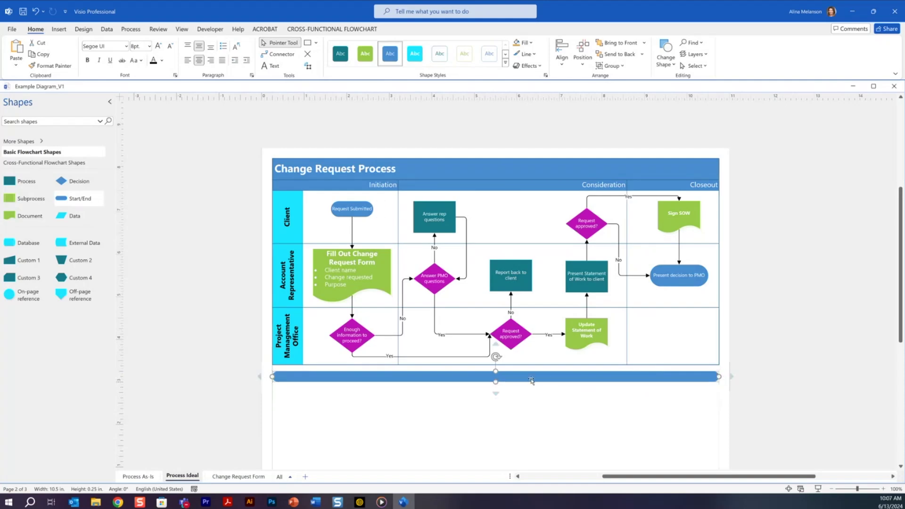
key(Escape)
click(491, 379)
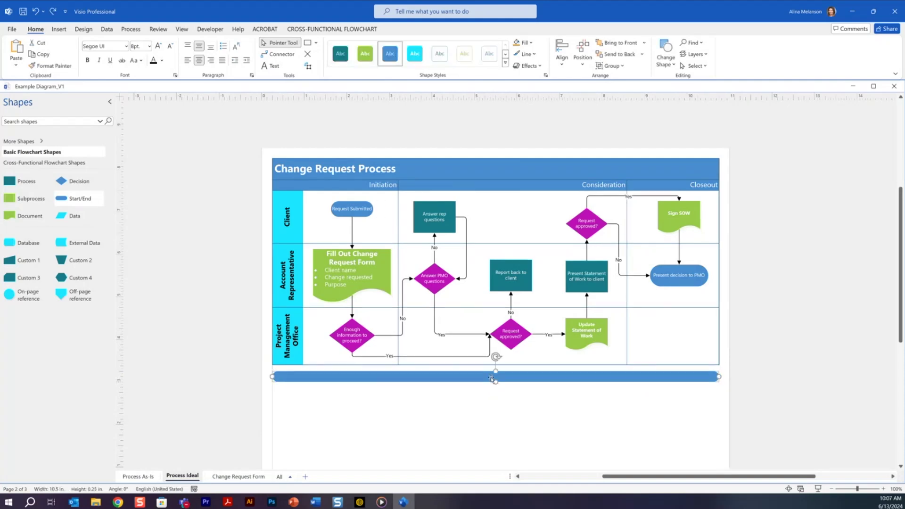
mouse_move(491, 379)
mouse_down()
mouse_move(514, 392)
mouse_move(502, 390)
mouse_up()
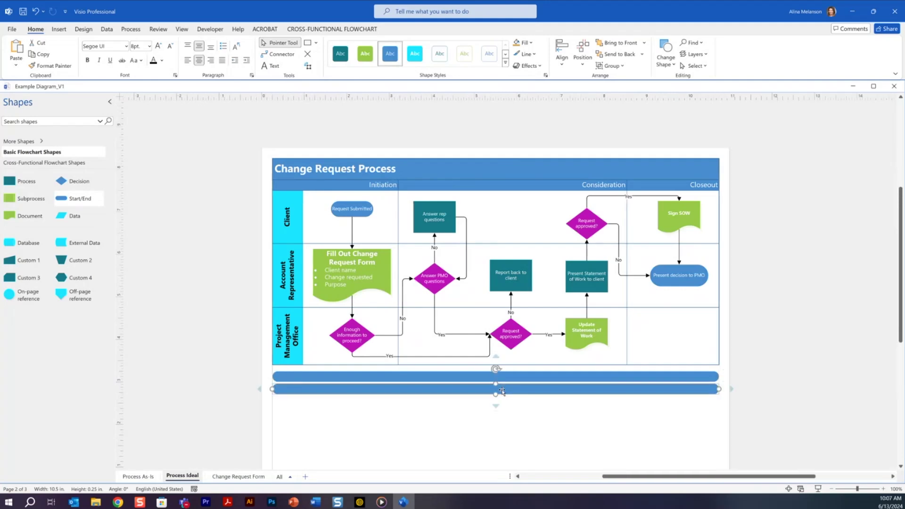
key(ctrl+d)
drag(510, 404, 496, 402)
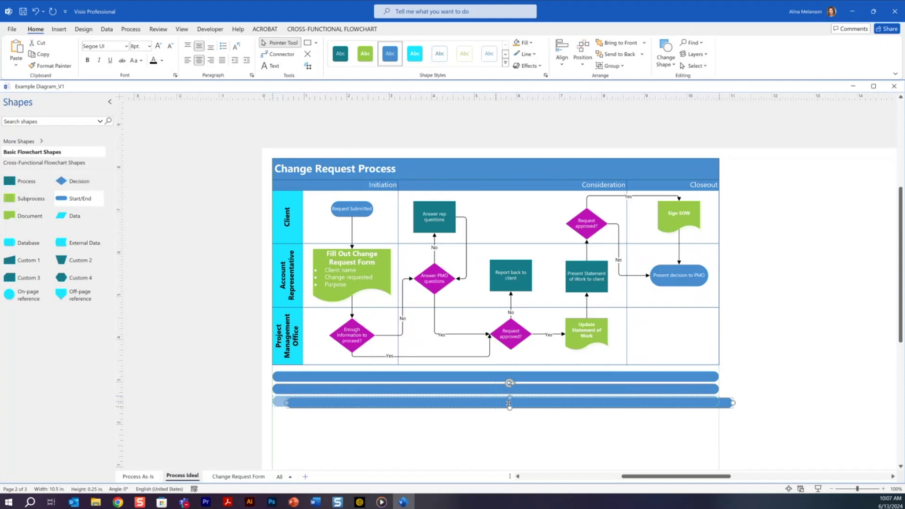
Step: Label the bars Sponsor, Project Steering Committee and Project Management Office
double_click(688, 377)
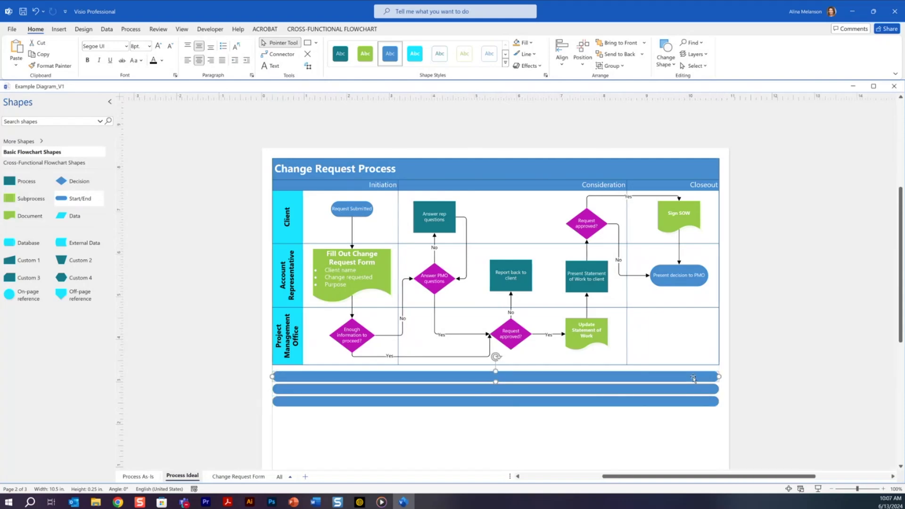
text(Sponsor)
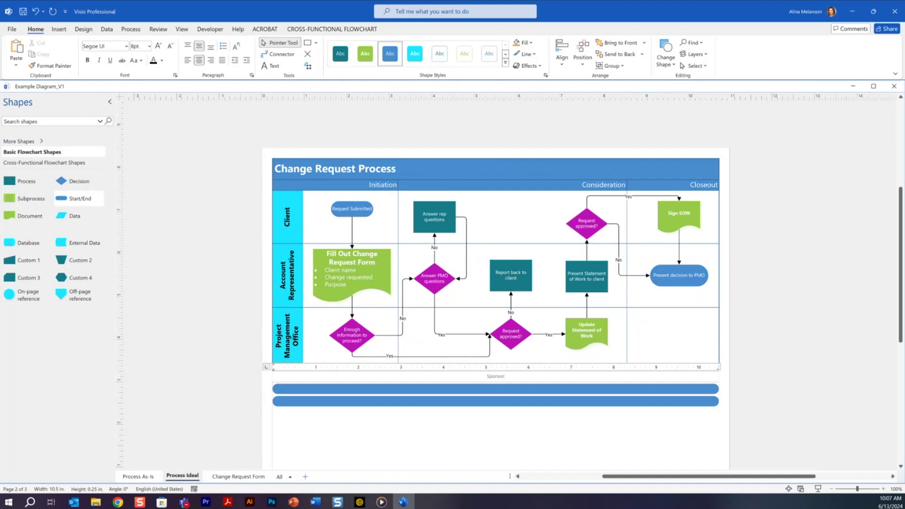
click(713, 414)
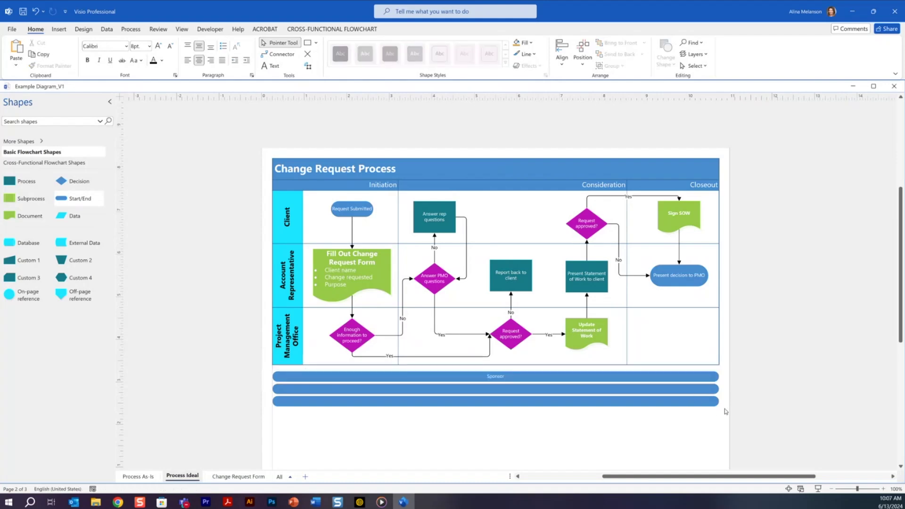
click(672, 392)
double_click(671, 391)
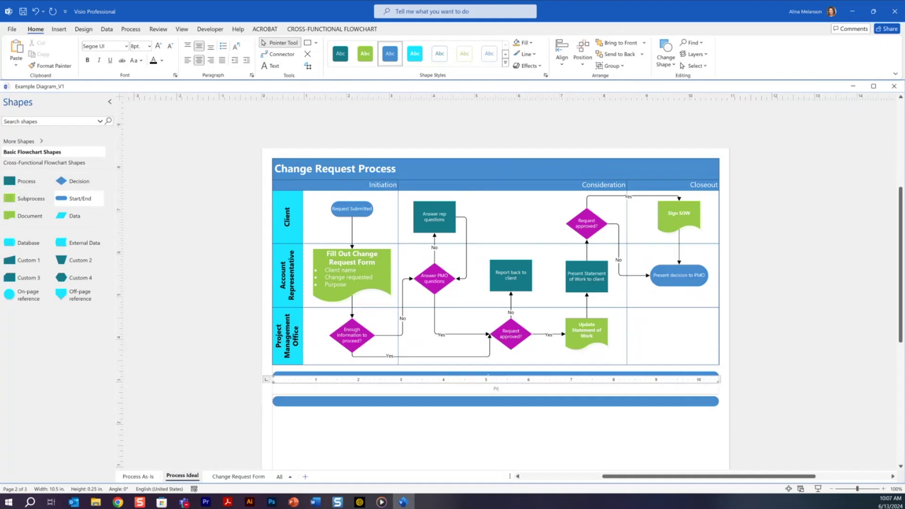
text(Project Steering Committee)
double_click(546, 399)
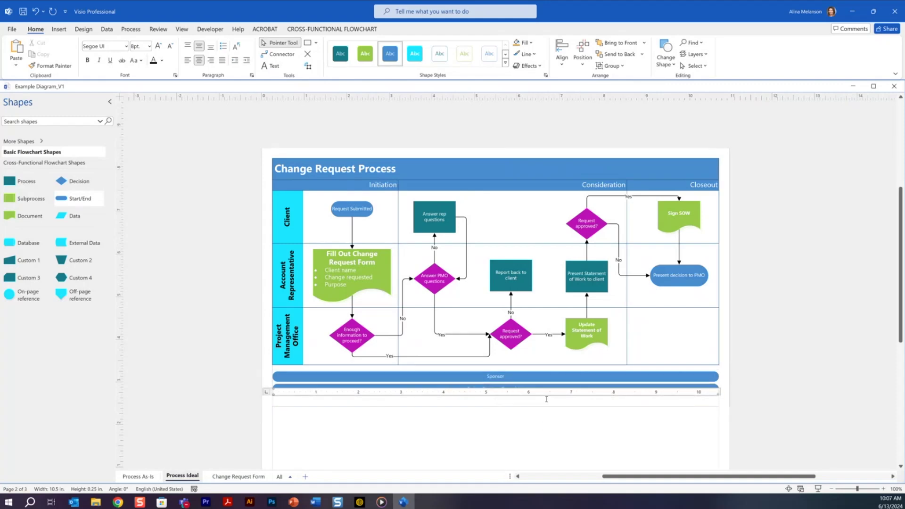
text(Project Management Office)
key(Escape)
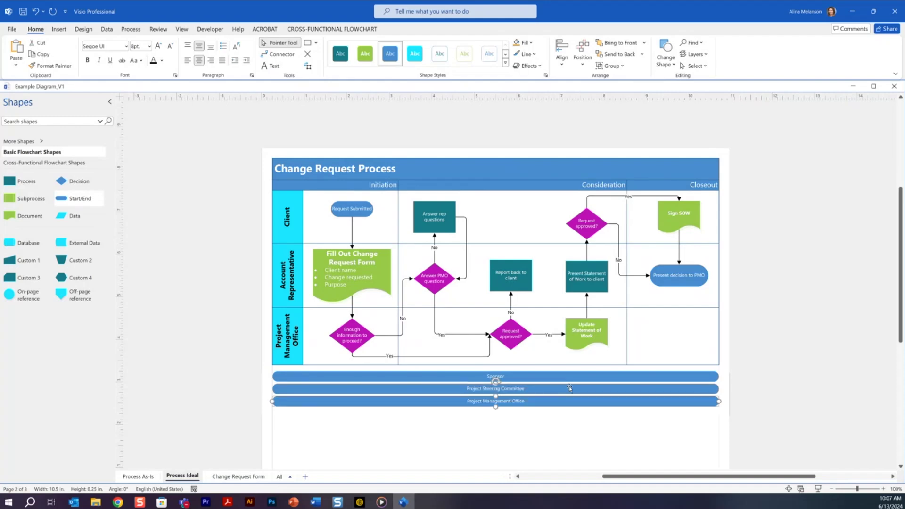
click(569, 386)
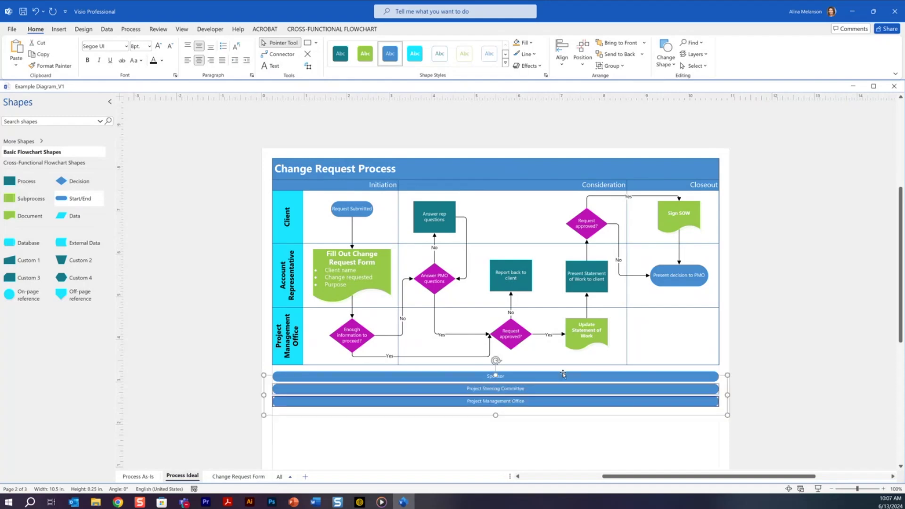
Step: Right-align the text in all three bars
click(210, 60)
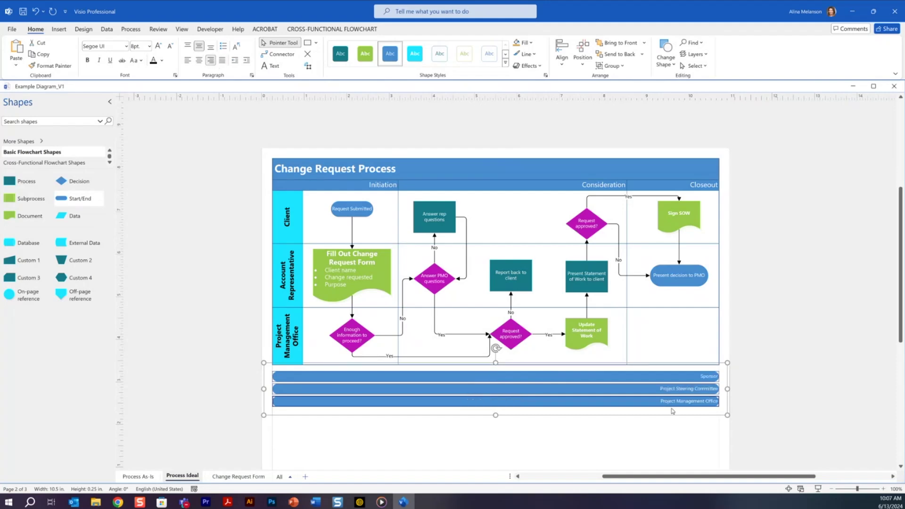
click(688, 432)
click(635, 402)
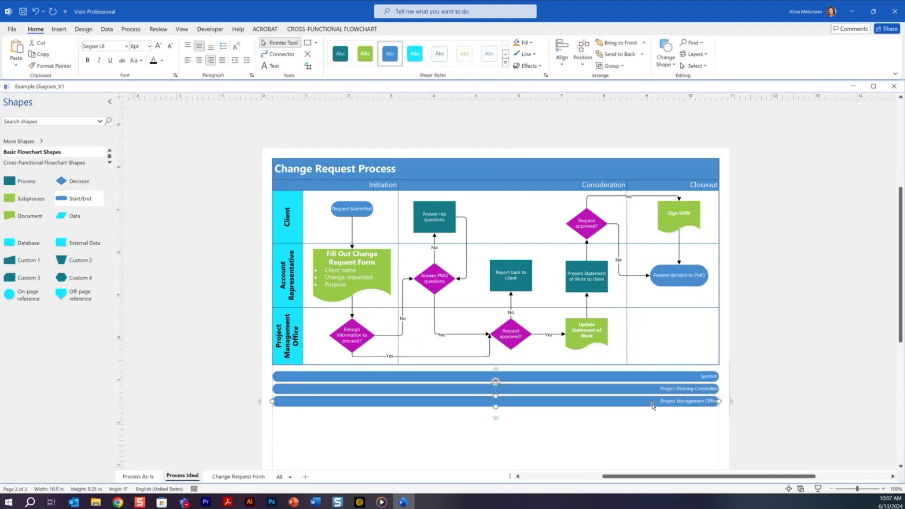
Step: Fill the Project Management Office bar dark grey and the middle bar grey
right_click(652, 404)
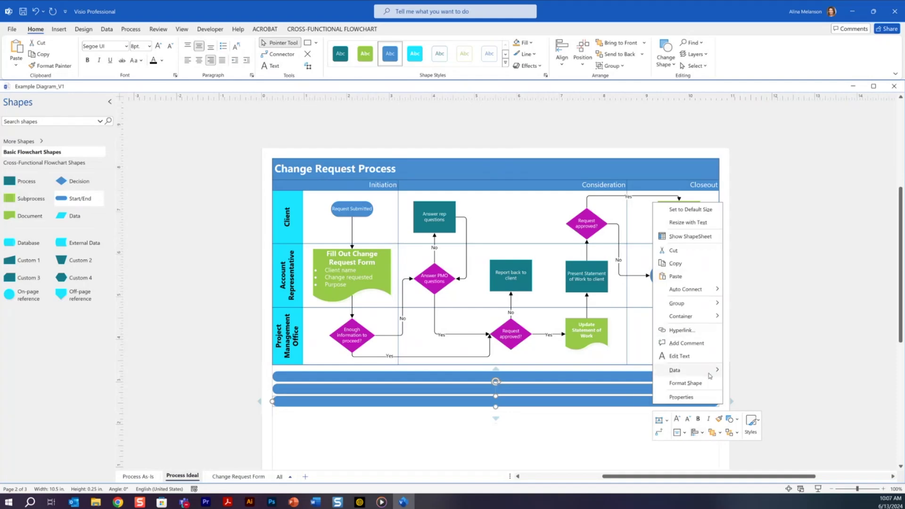
click(685, 383)
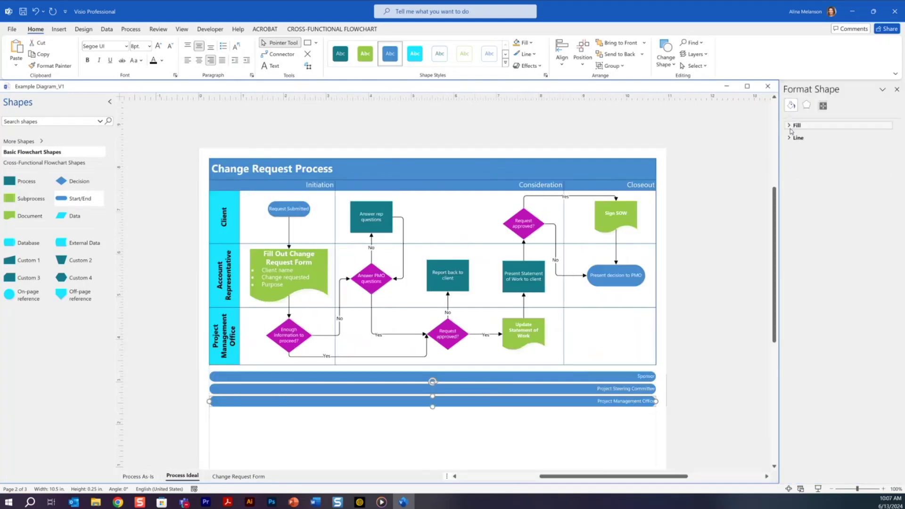
click(797, 125)
click(882, 188)
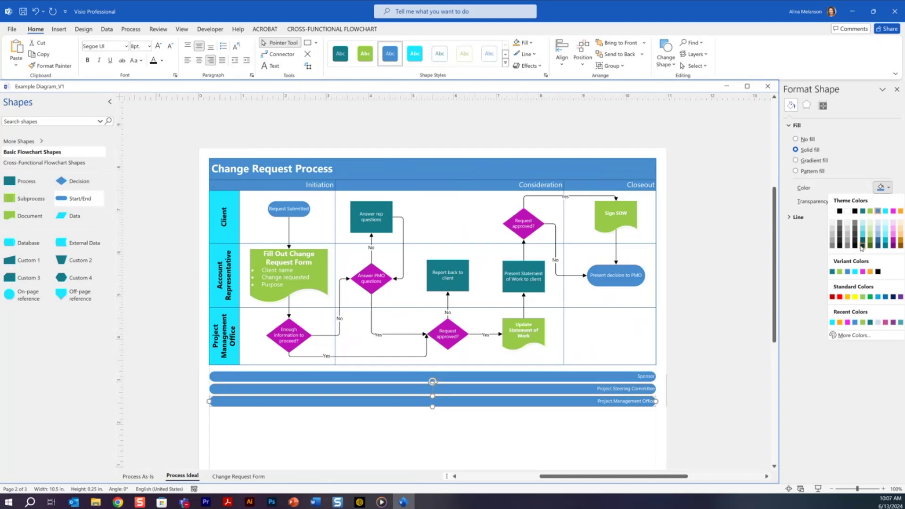
click(855, 236)
click(540, 390)
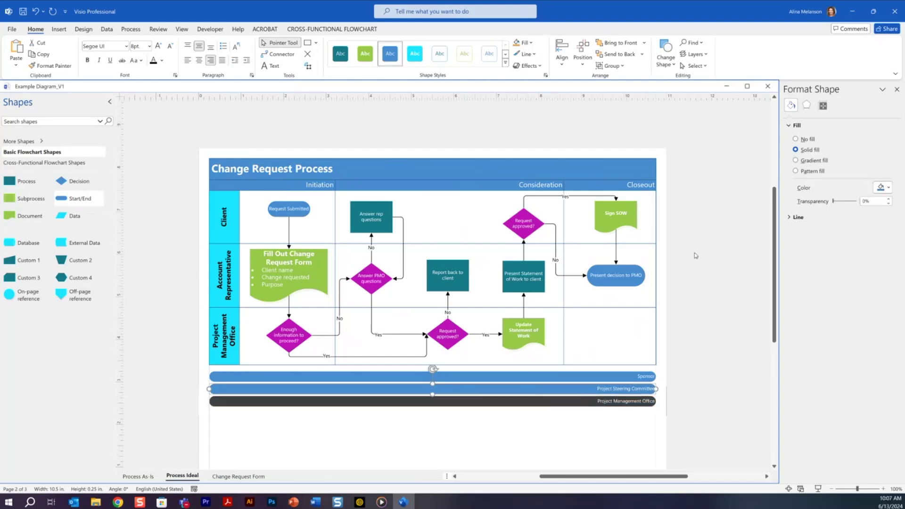
click(882, 187)
click(856, 227)
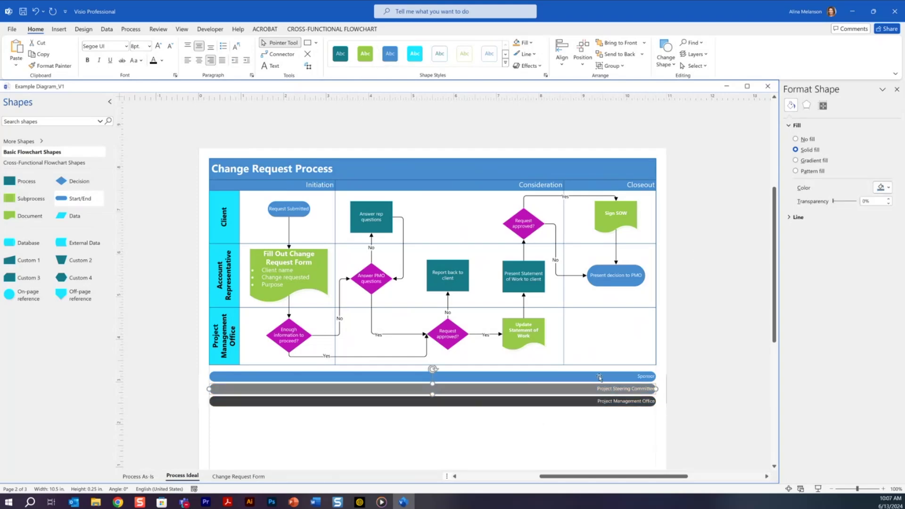
Step: Fill the Sponsor bar light grey and give the middle bar a darker grey
click(631, 376)
click(883, 187)
click(843, 238)
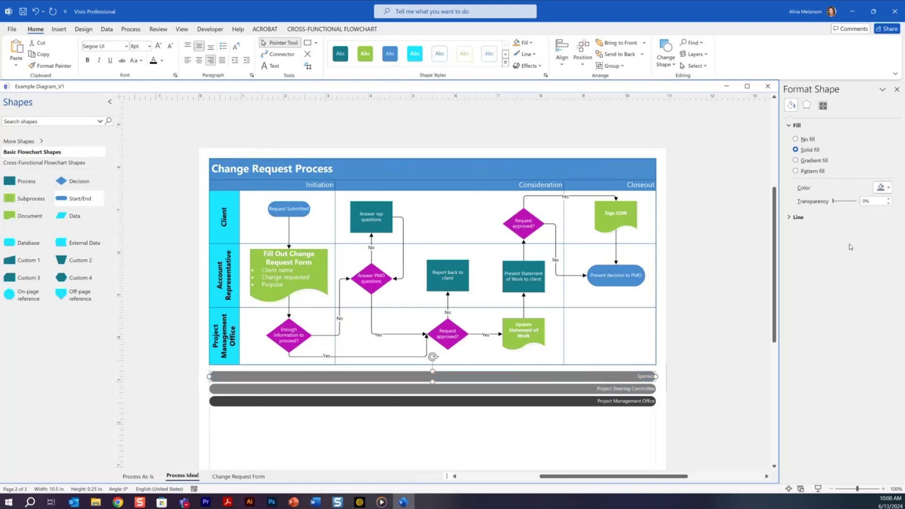
click(581, 388)
click(883, 188)
click(860, 231)
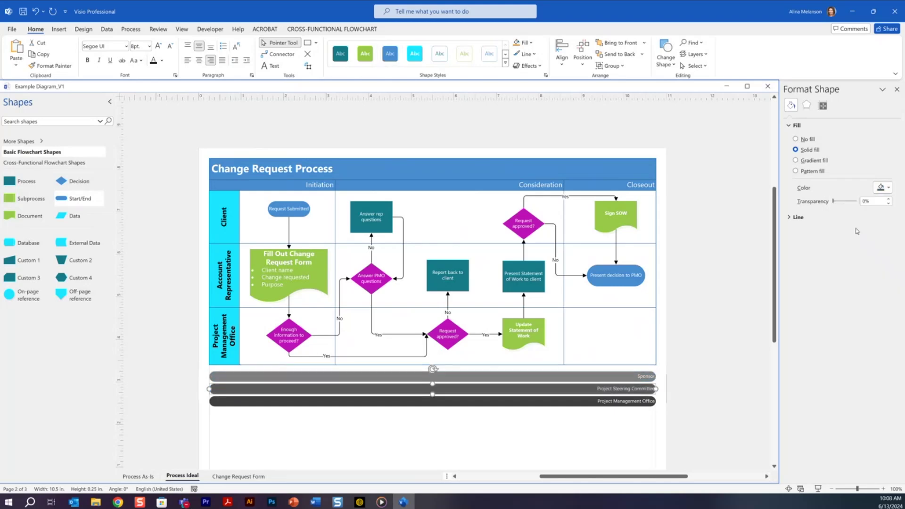
click(251, 420)
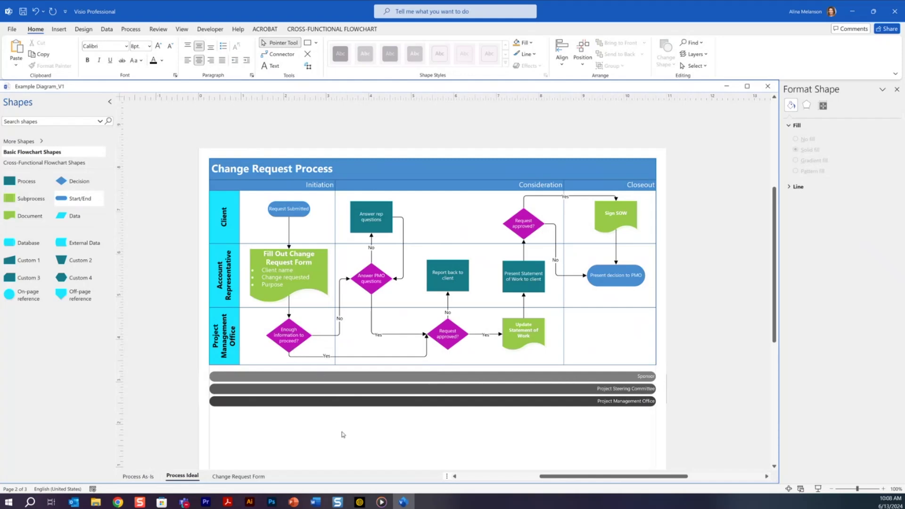
Step: Insert a solid star from the stock icons by searching 'star'
click(59, 29)
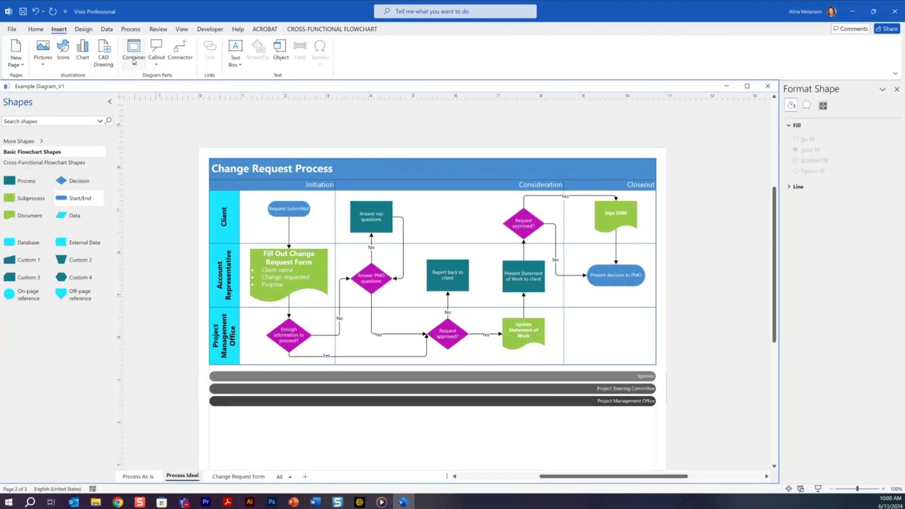
click(64, 50)
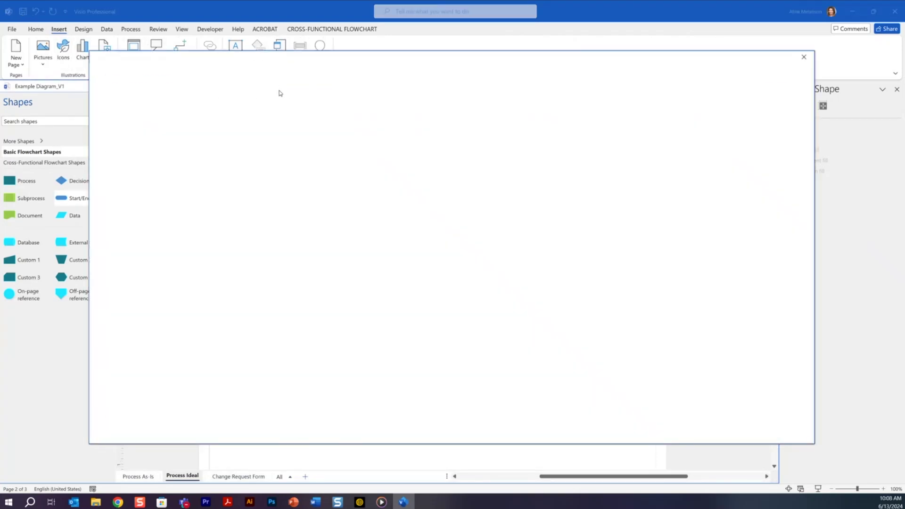
text(star)
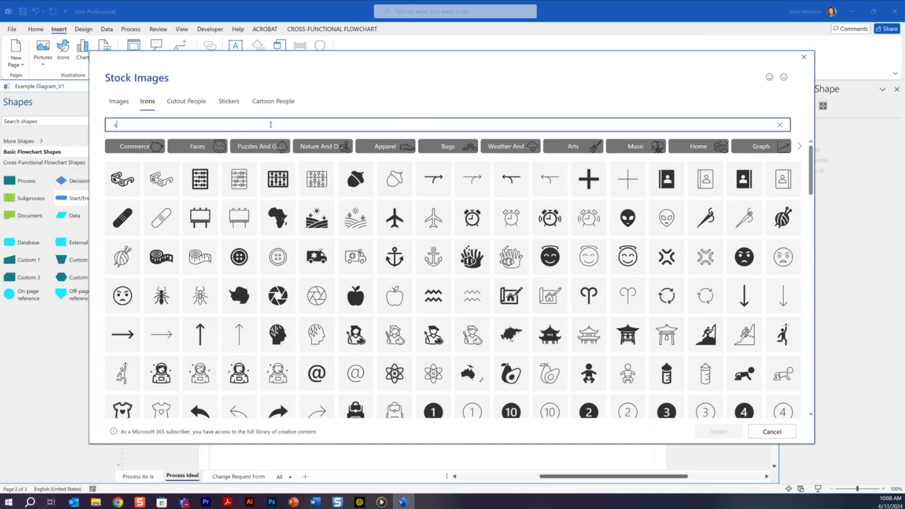
click(666, 156)
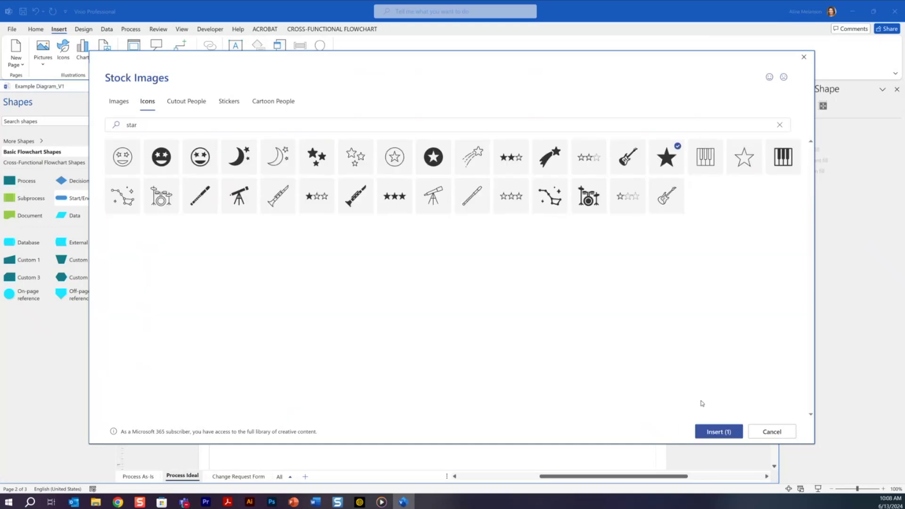
click(719, 431)
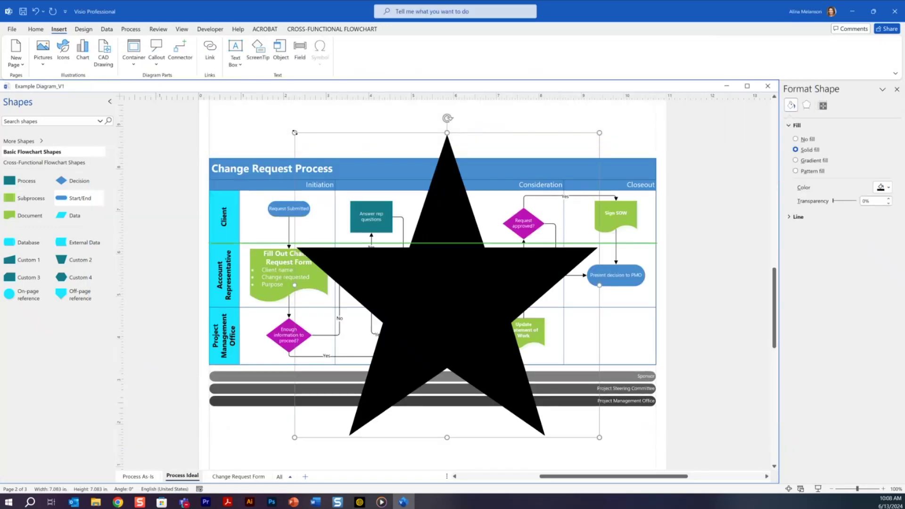
Step: Shrink the star to marker size, move it onto the Project Management Office bar, and fill it teal
drag(295, 132, 334, 197)
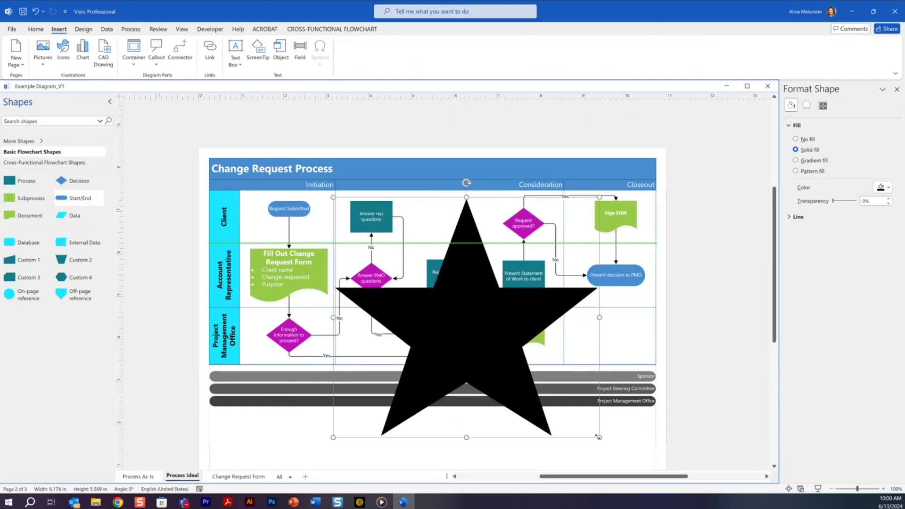
drag(599, 437, 386, 373)
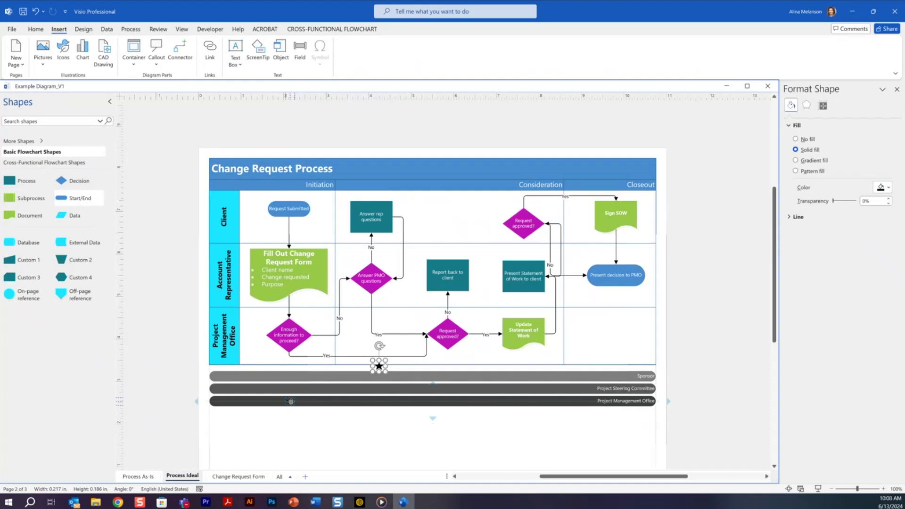
drag(291, 401, 289, 401)
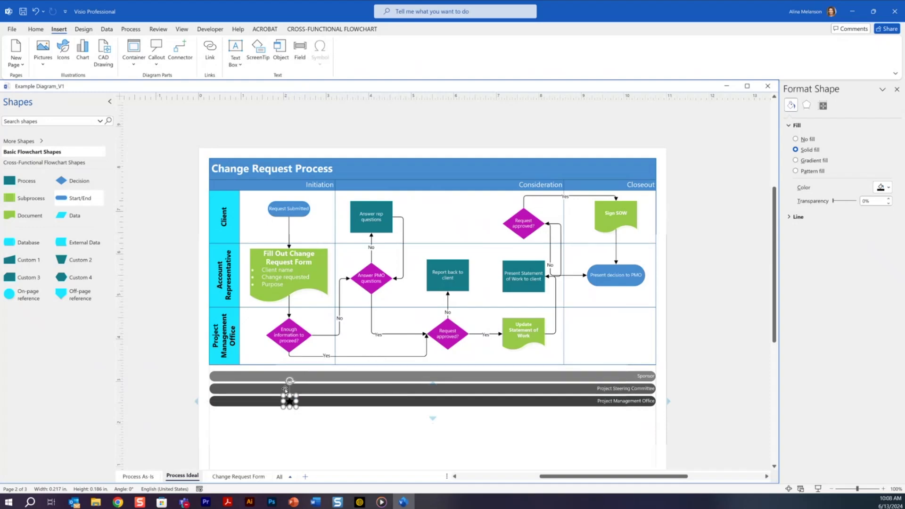
click(889, 189)
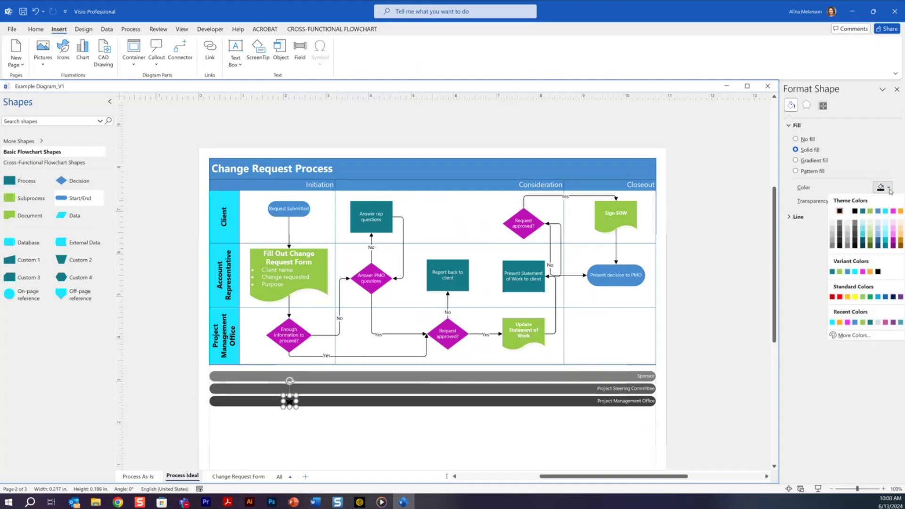
click(888, 243)
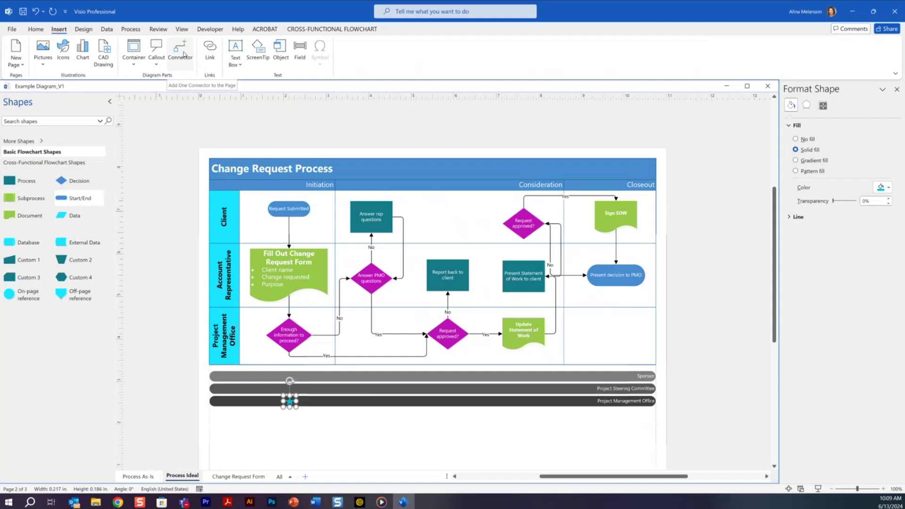
Step: Draw a connector from the 'Enough information to proceed?' decision down to the Project Management Office bar
click(182, 53)
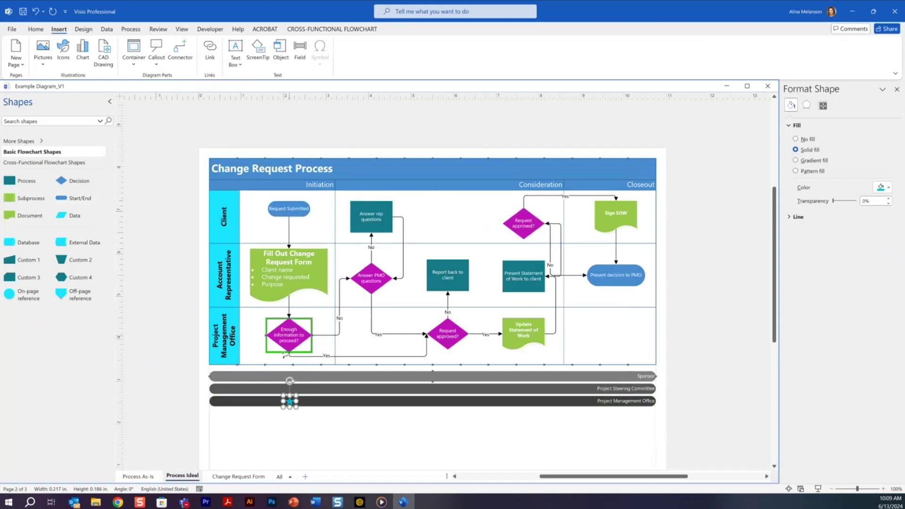
drag(289, 353, 289, 401)
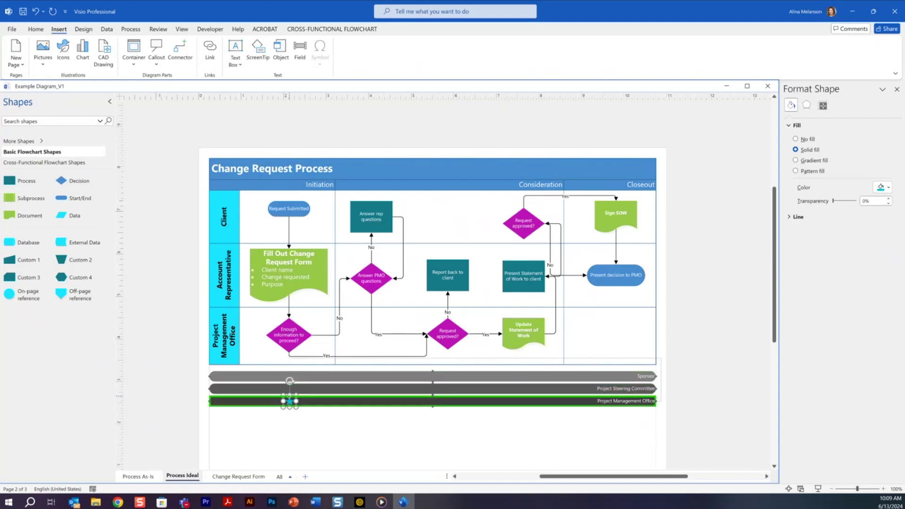
click(290, 401)
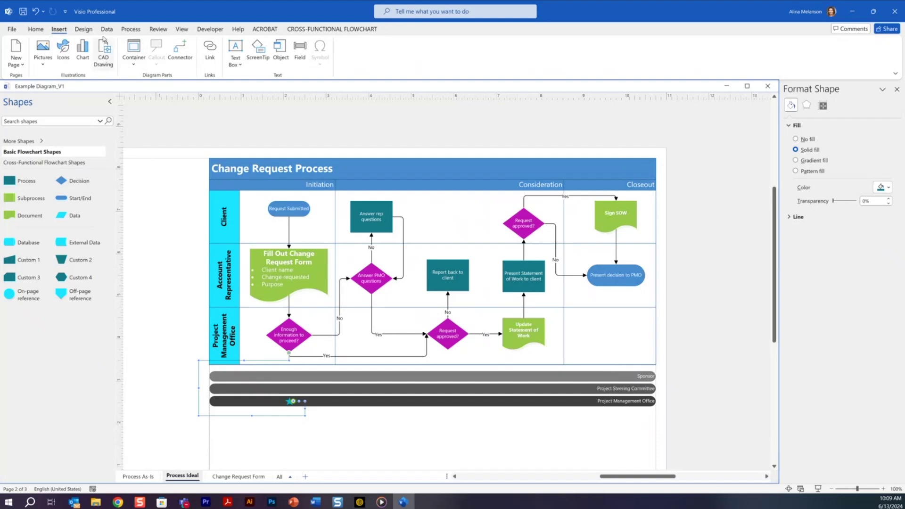
Step: Review the Design connector style options unchanged, then adjust the connector and select the lower bands
click(83, 29)
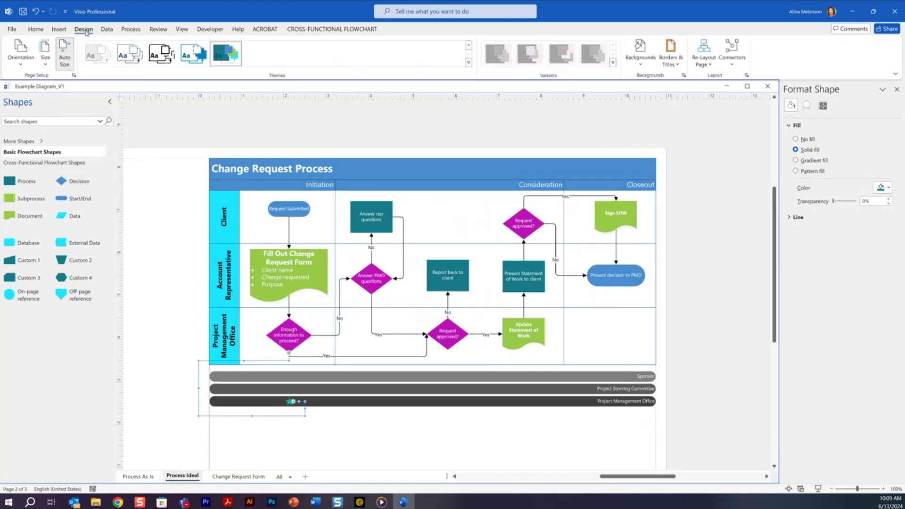
click(736, 66)
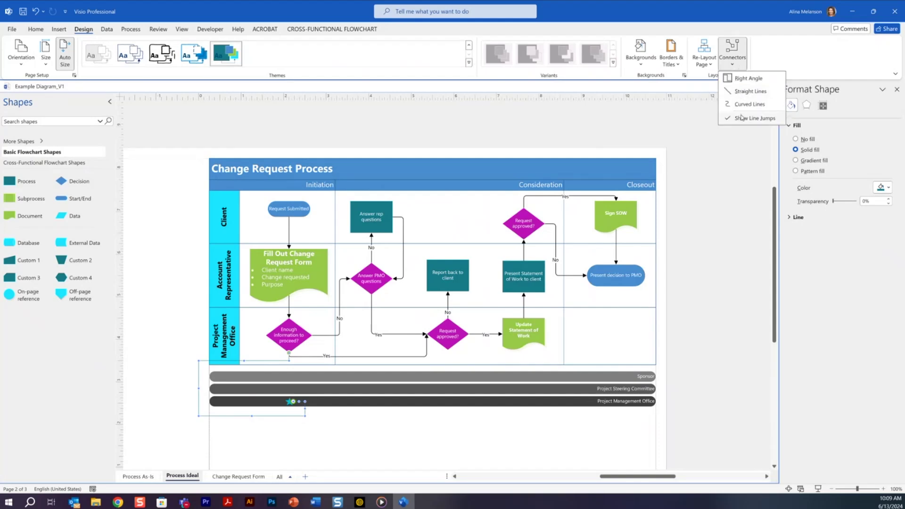
click(740, 119)
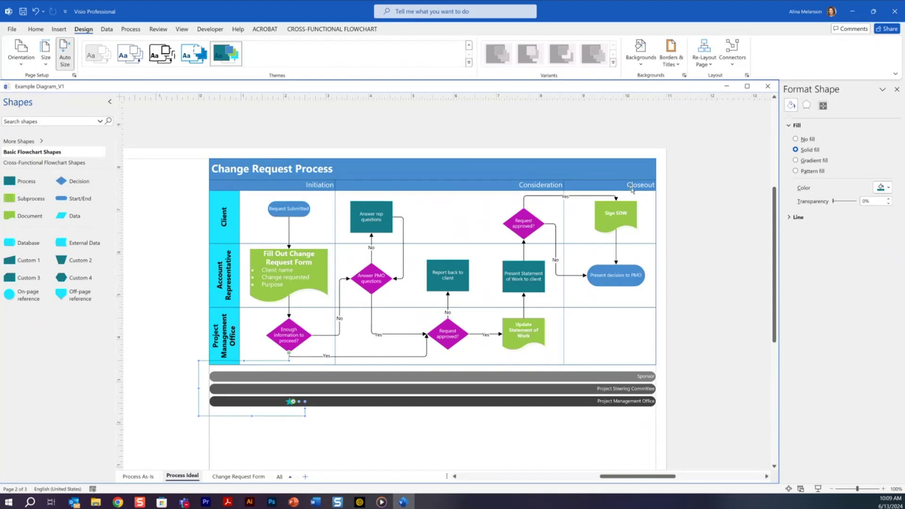
drag(197, 386, 289, 380)
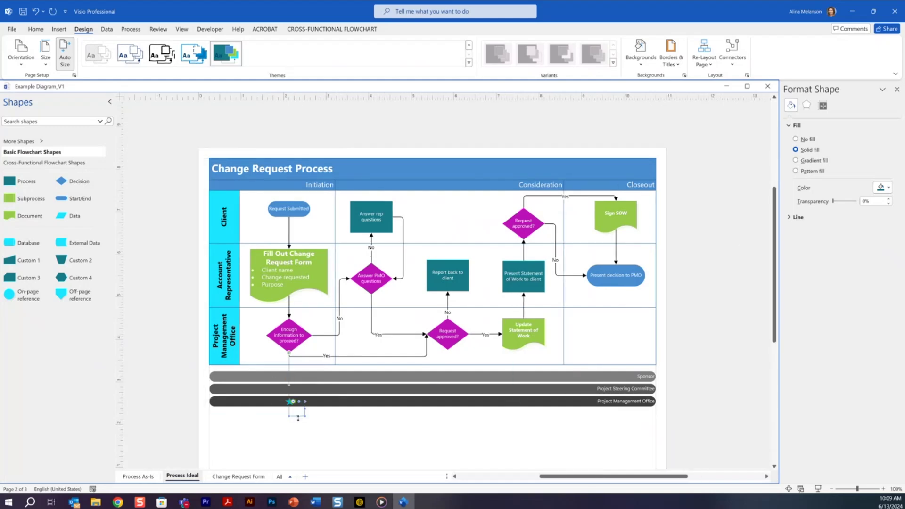
click(292, 401)
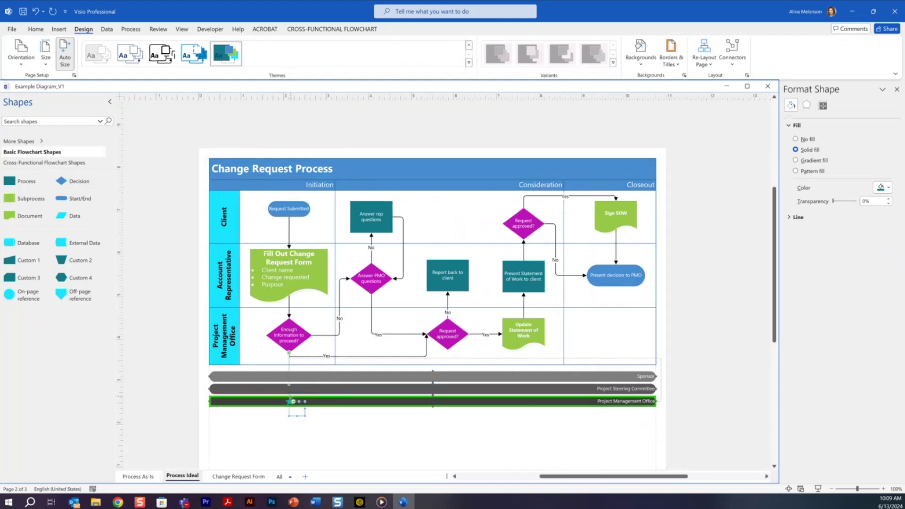
click(289, 401)
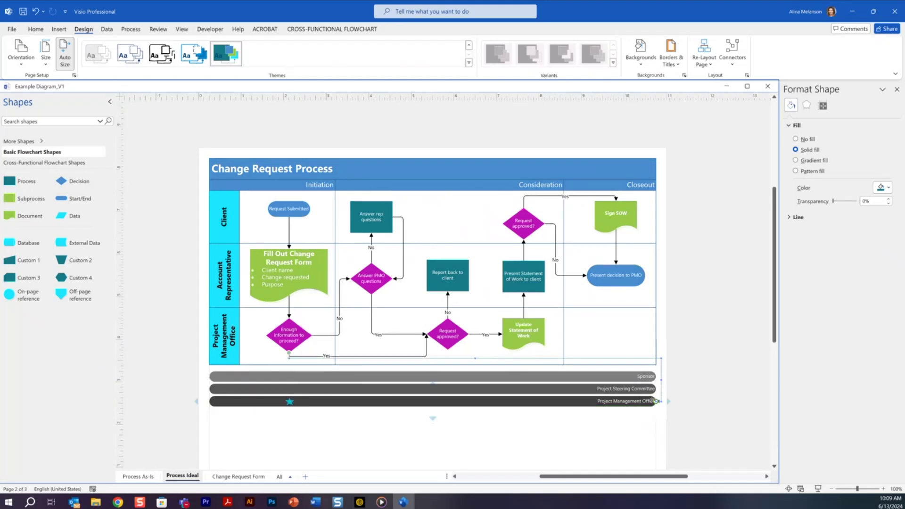
Step: Zoom in and pull the connector's dangling end down between the bands
click(289, 369)
scroll(284, 401, up, 3)
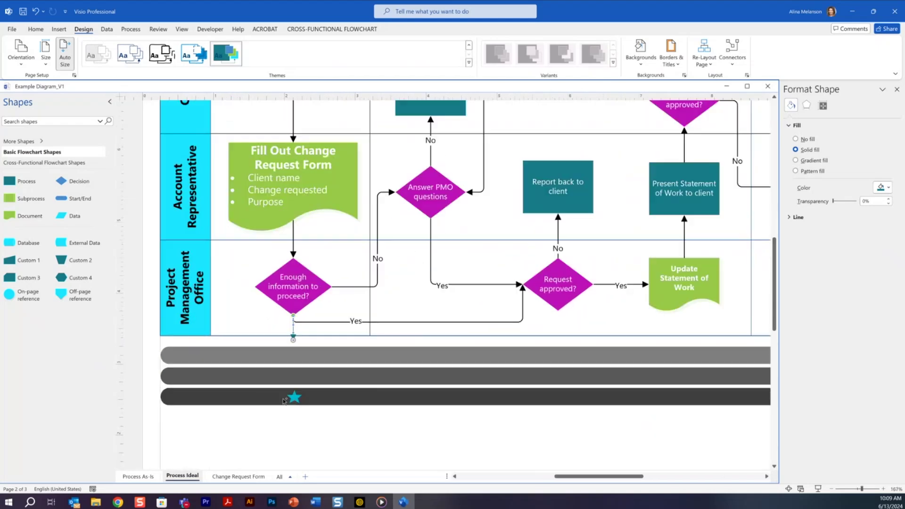
mouse_move(294, 339)
mouse_down()
mouse_move(294, 394)
mouse_move(295, 333)
mouse_up()
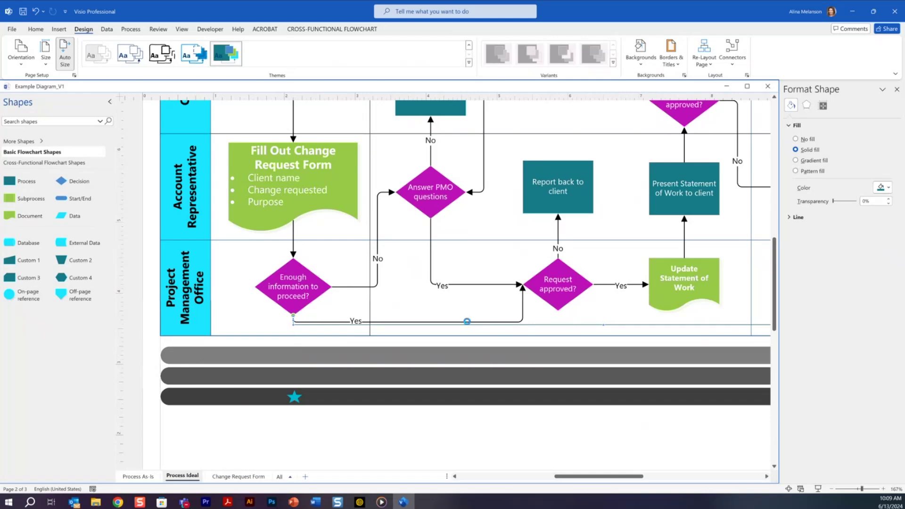
key(ctrl+z)
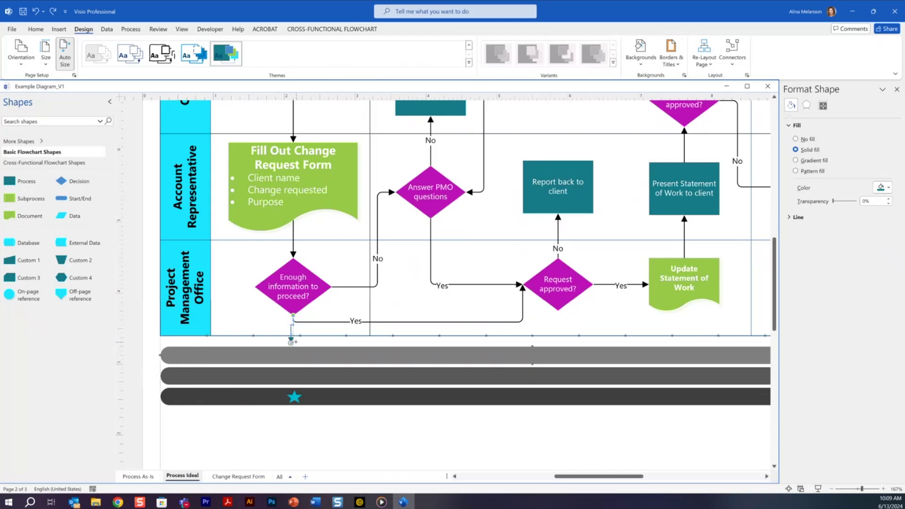
drag(291, 342, 316, 357)
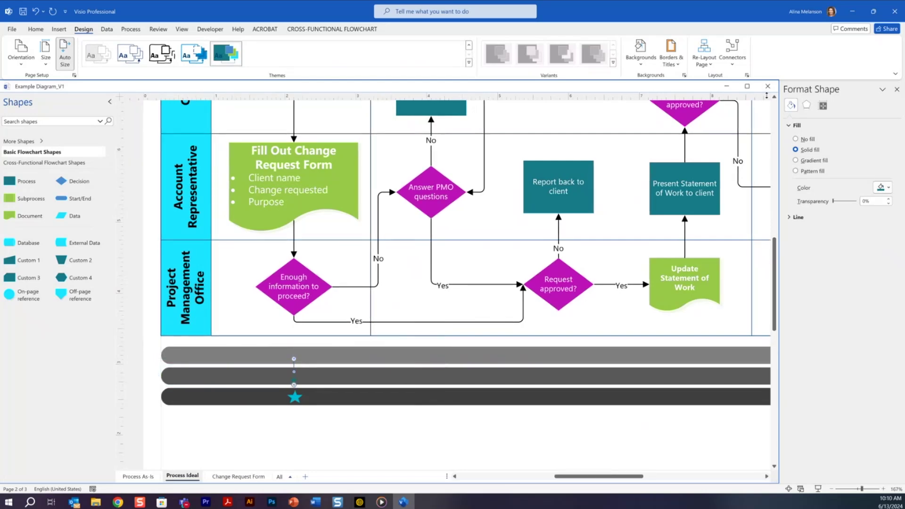
Step: Format the connector as a 1.25 pt light cyan line with an end arrowhead
click(795, 217)
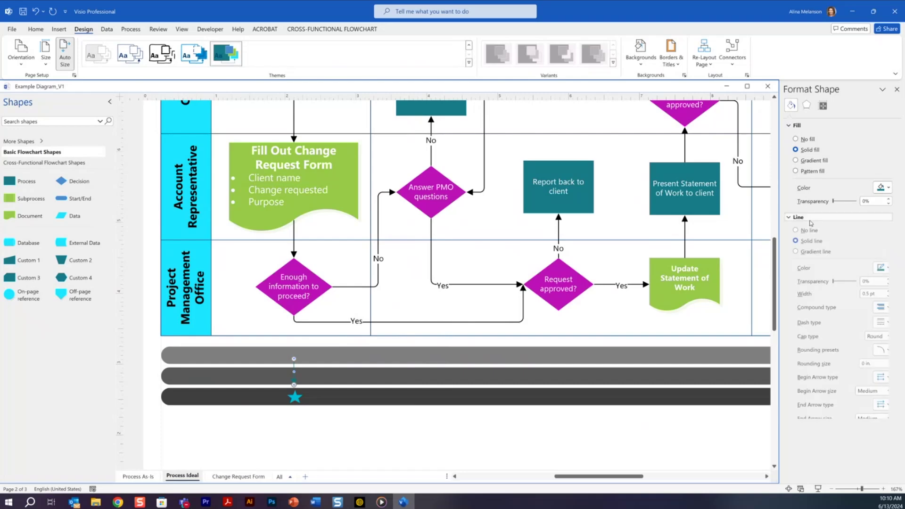
click(888, 292)
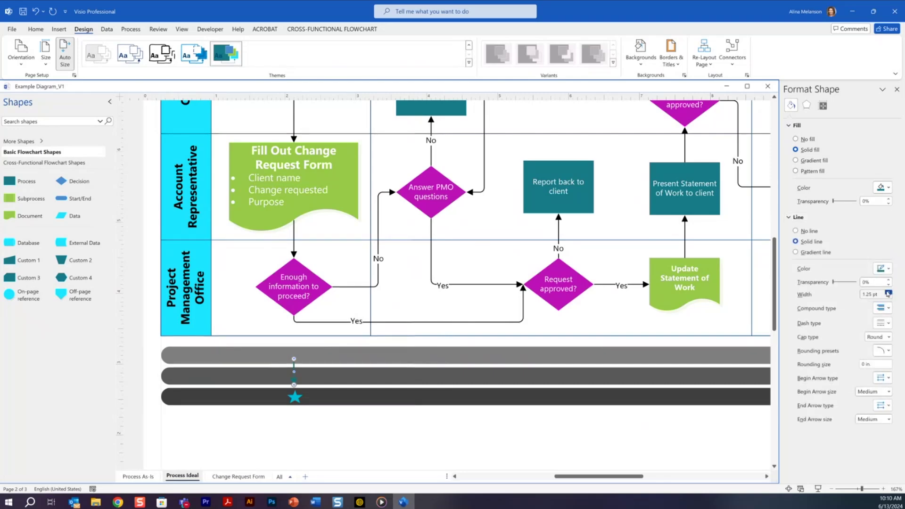
click(888, 268)
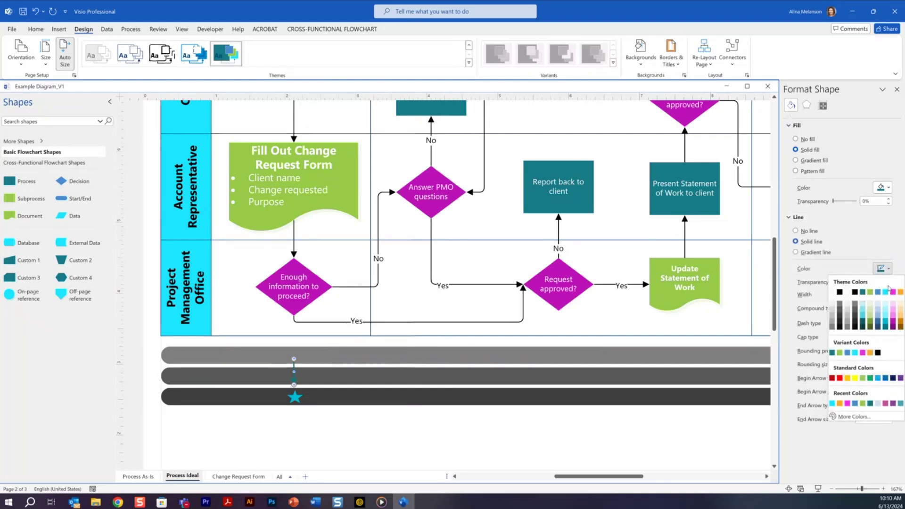
click(885, 324)
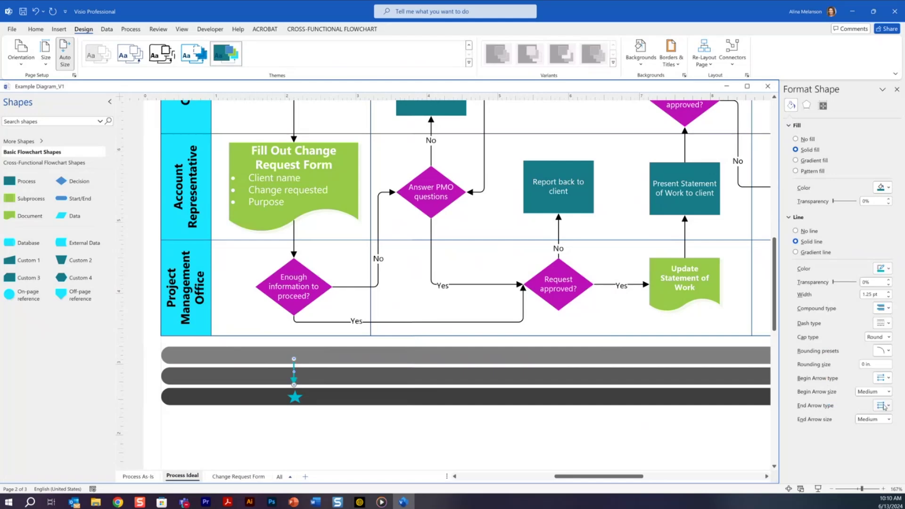
click(885, 407)
click(877, 304)
Step: Straighten the connector into one vertical line glued to the diamond's bottom point
drag(294, 359, 289, 321)
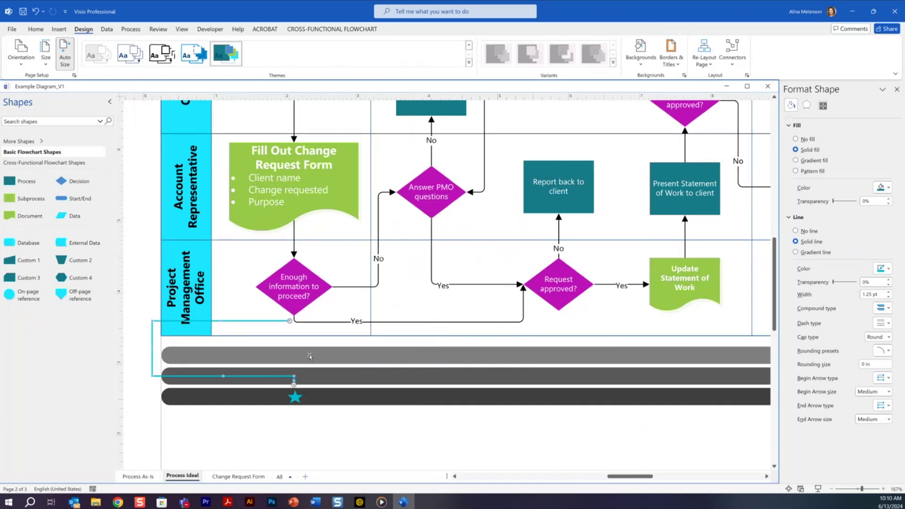
click(732, 50)
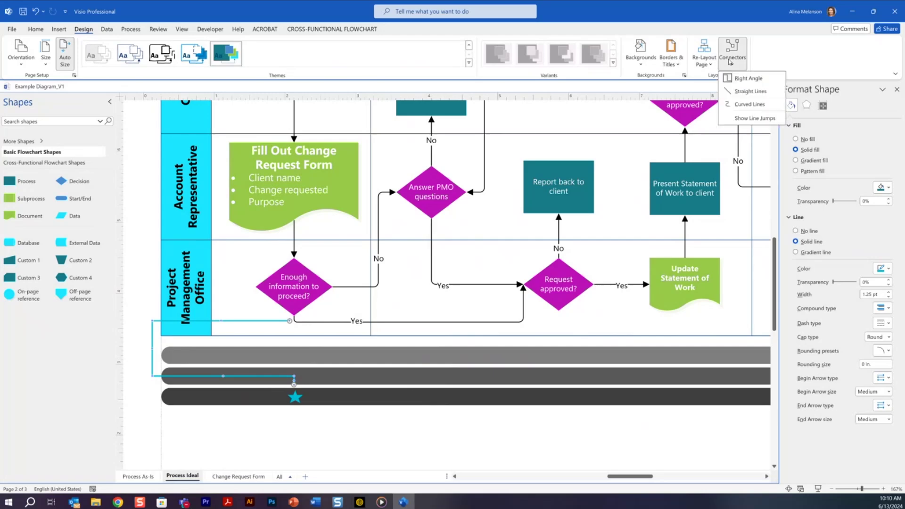
click(151, 349)
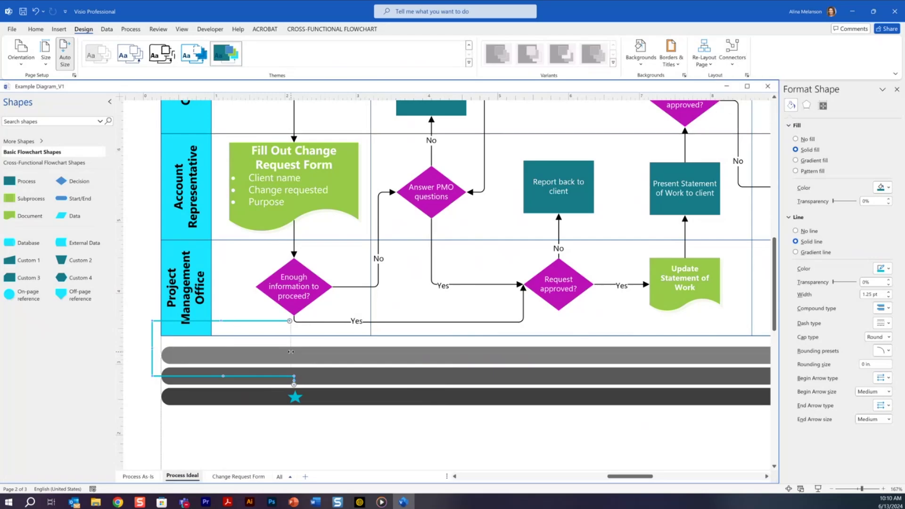
drag(290, 351, 290, 351)
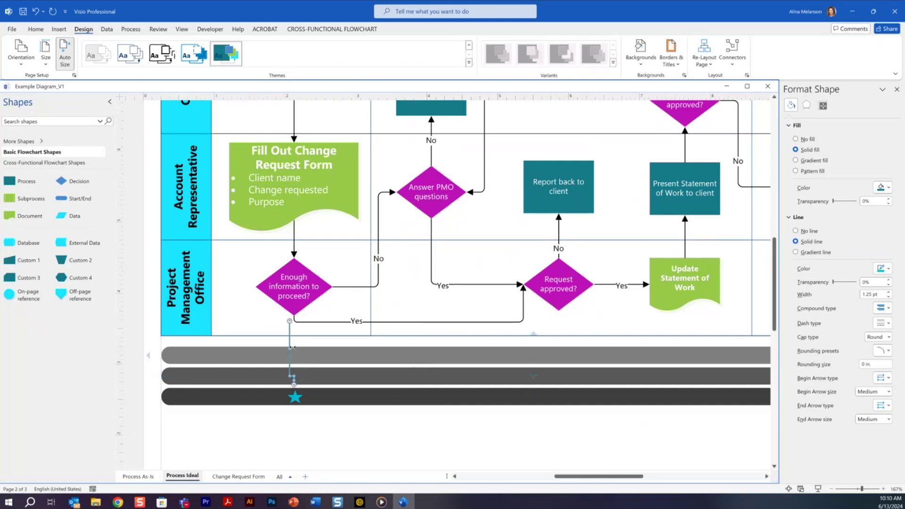
drag(290, 322, 294, 321)
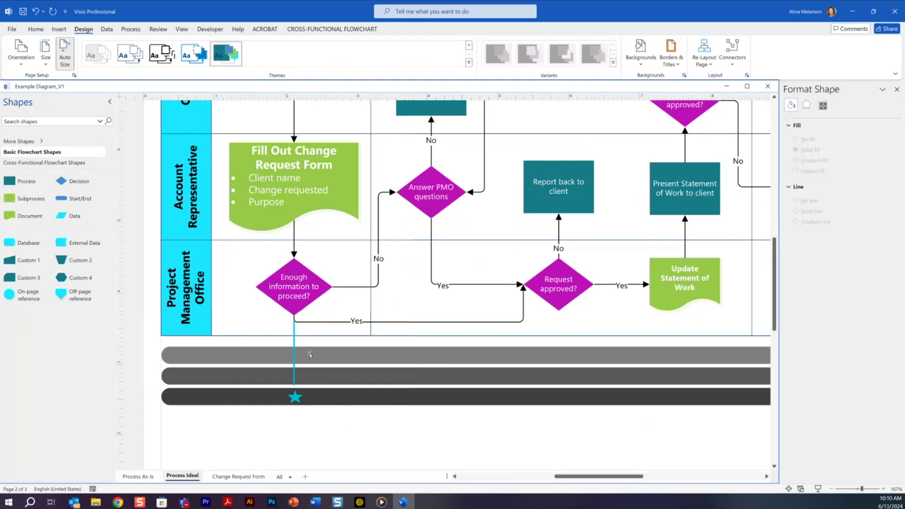
key(ctrl+shift+w)
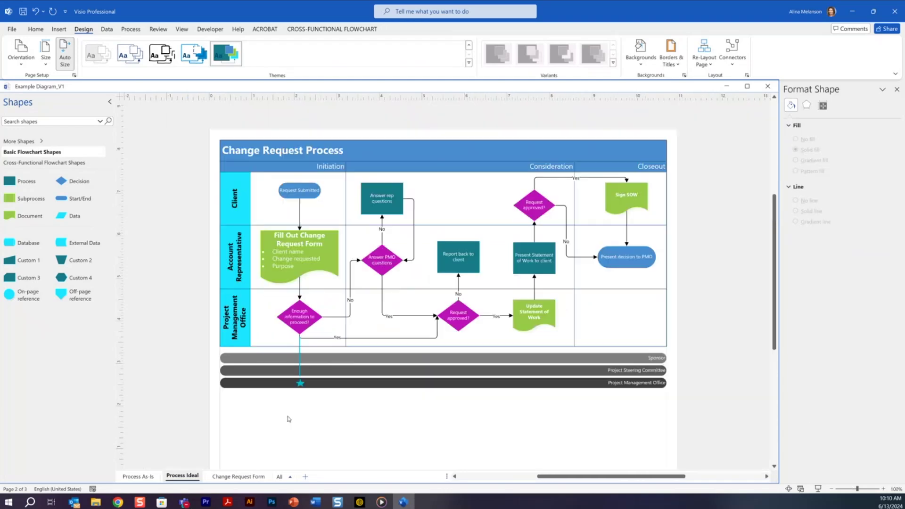
Step: Duplicate the teal star into a column on the Sponsor, Steering Committee and Project Management Office bars
click(301, 383)
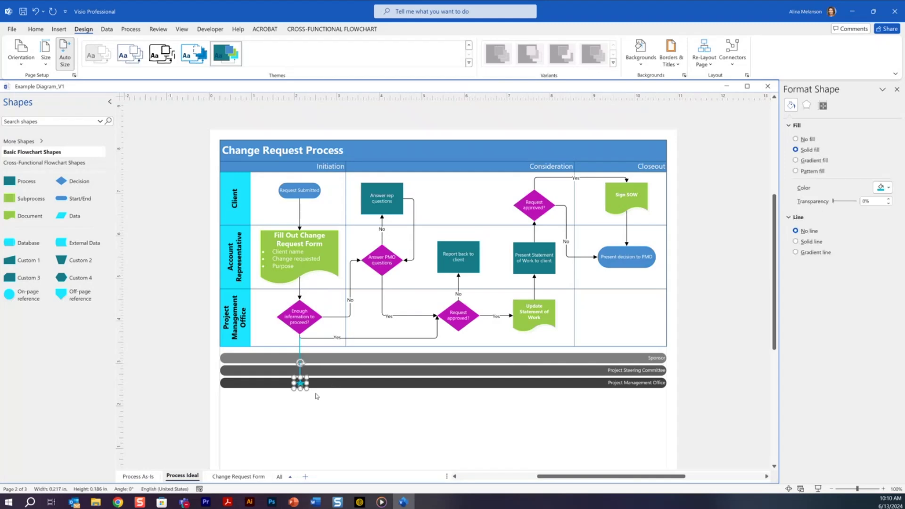
key(ctrl+d)
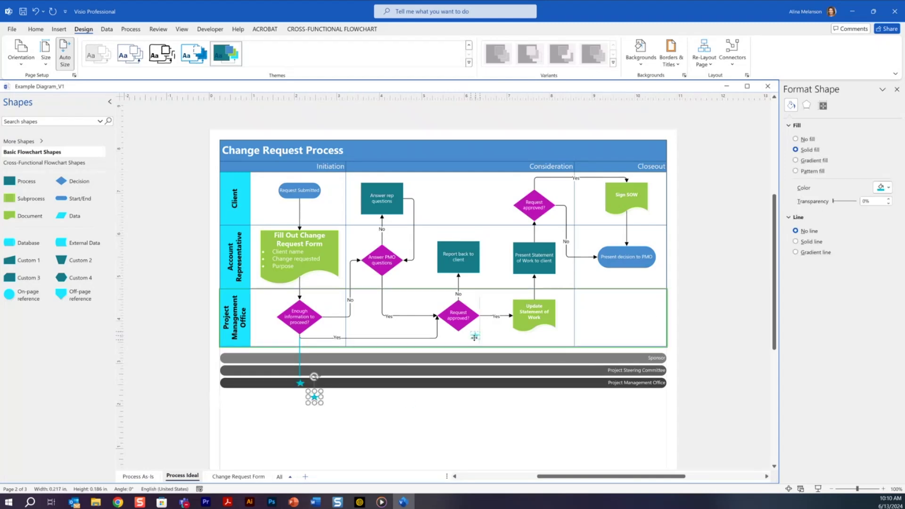
drag(465, 358, 460, 361)
key(ctrl+d)
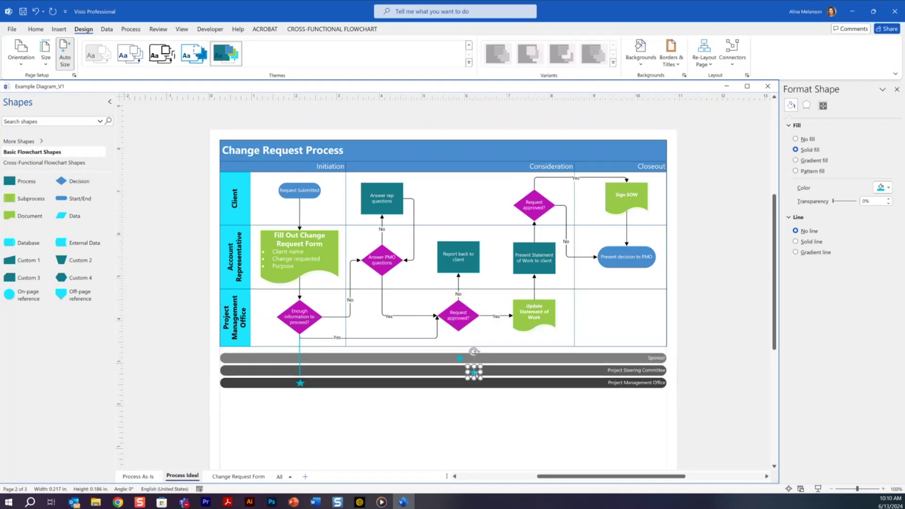
drag(460, 371, 461, 376)
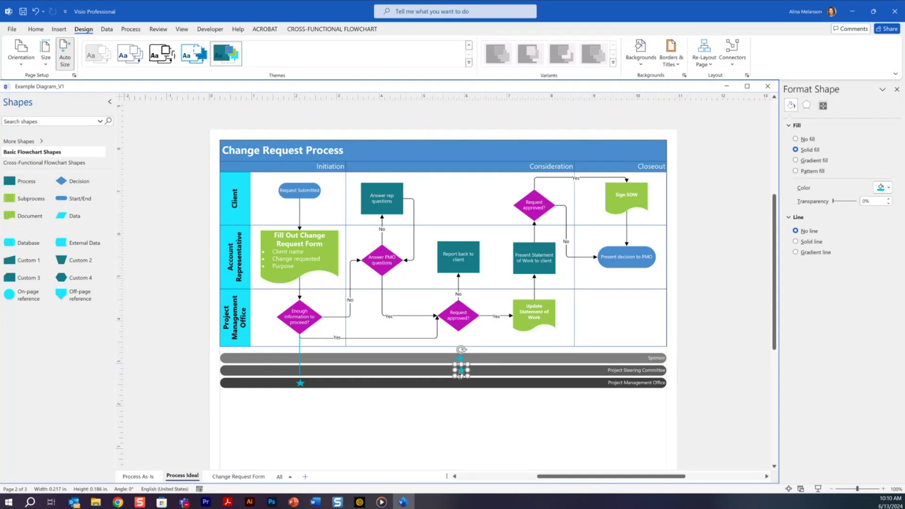
key(ctrl+d)
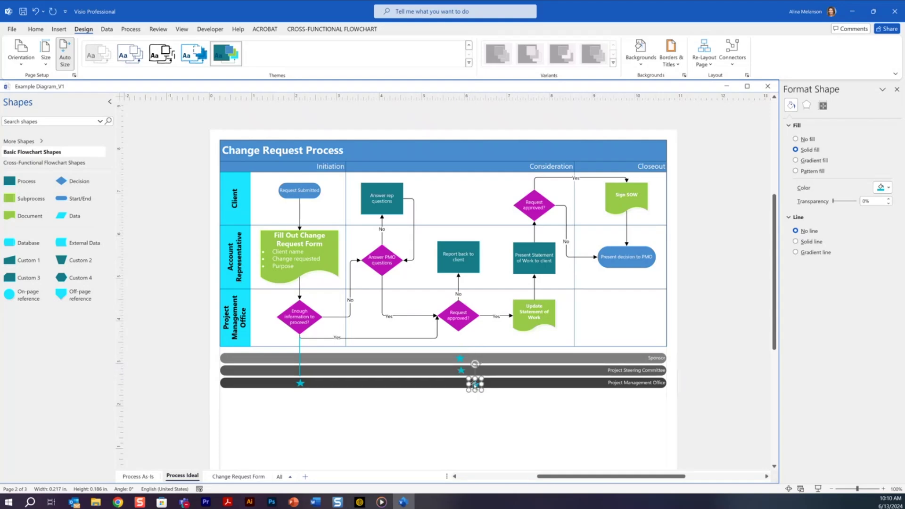
drag(475, 384, 461, 383)
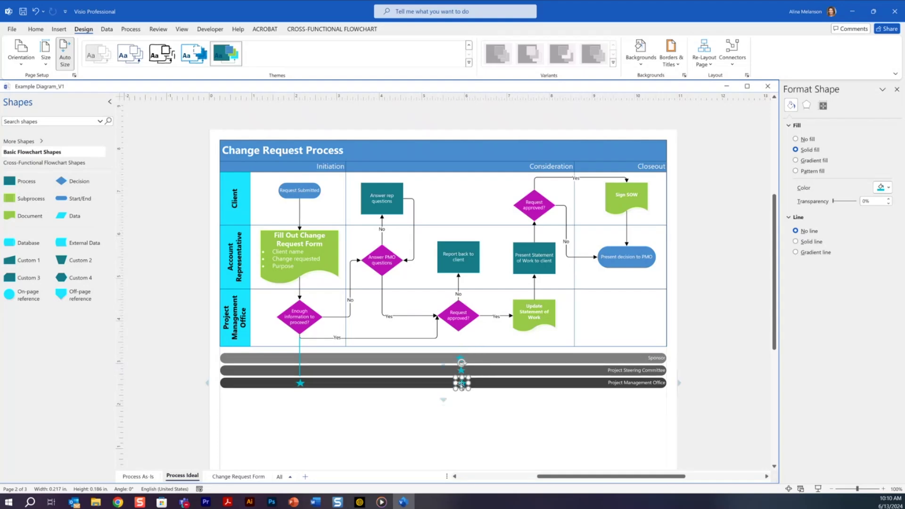
Step: Center-align the three stars beneath Request approved?, then select the existing connector
drag(442, 330, 481, 394)
right_click(473, 372)
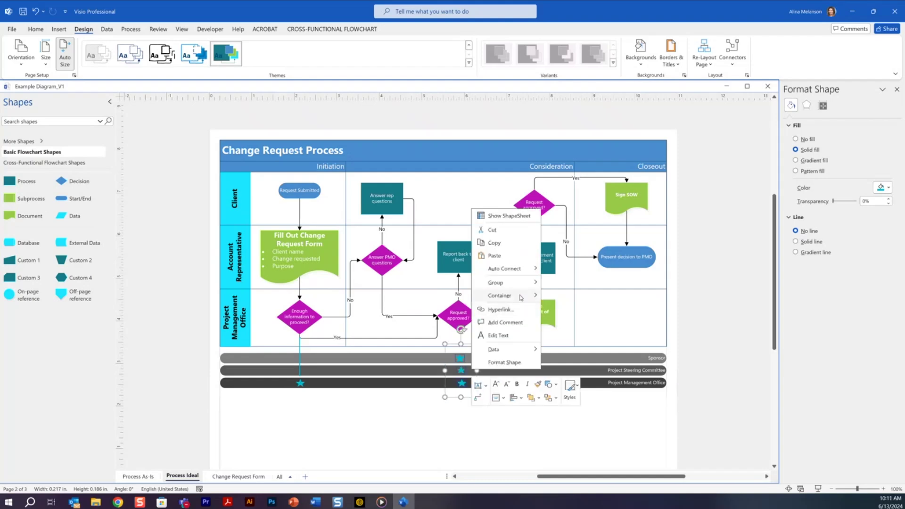
click(515, 398)
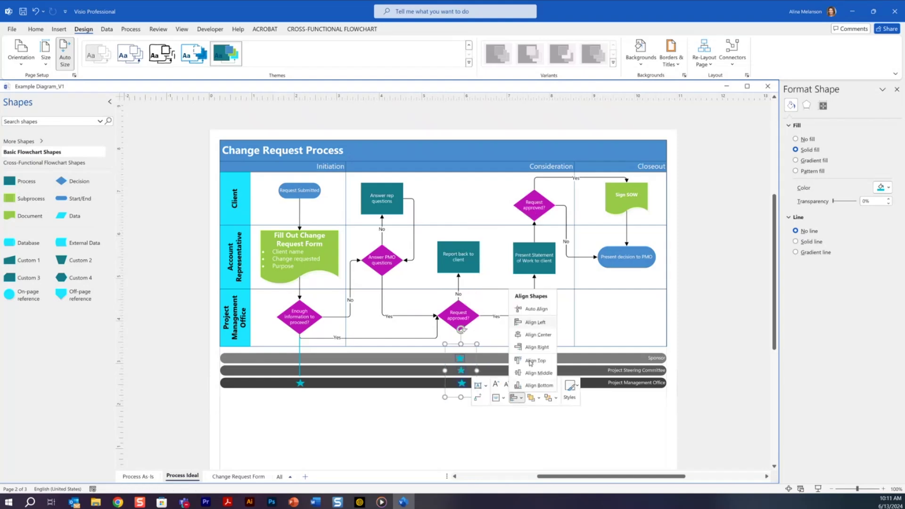
click(537, 335)
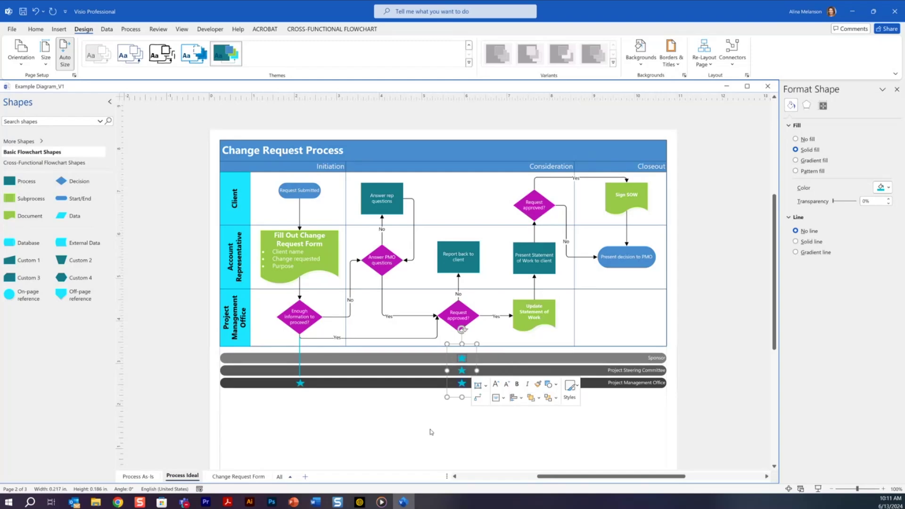
click(431, 431)
click(302, 363)
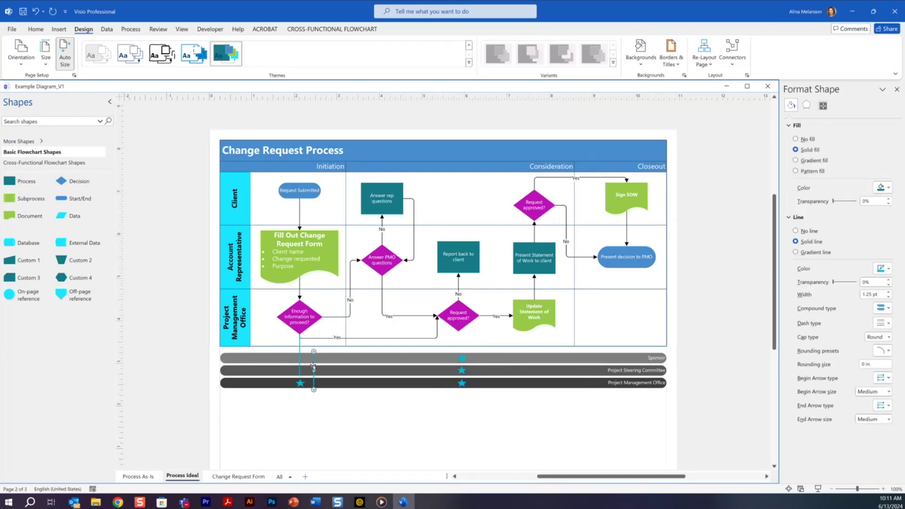
Step: Place the connector under Request approved? and straighten it into a vertical line
drag(314, 366, 461, 416)
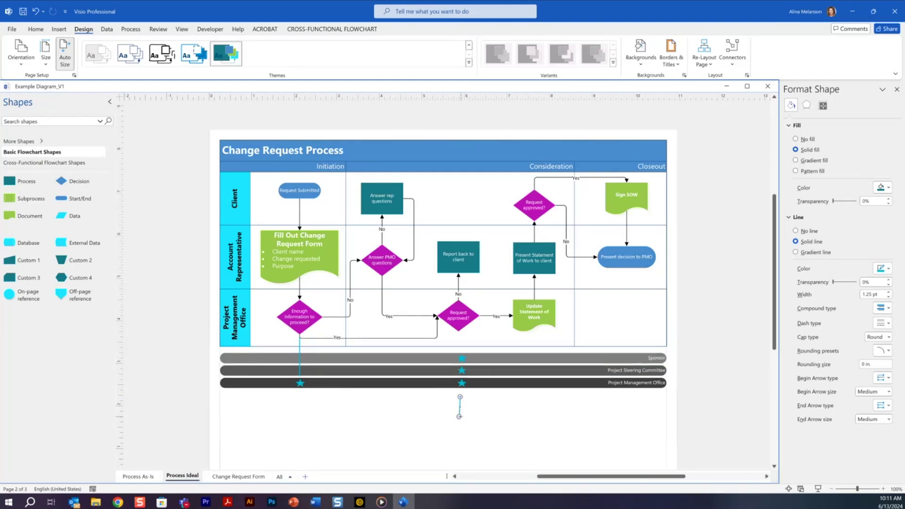
drag(460, 408, 460, 361)
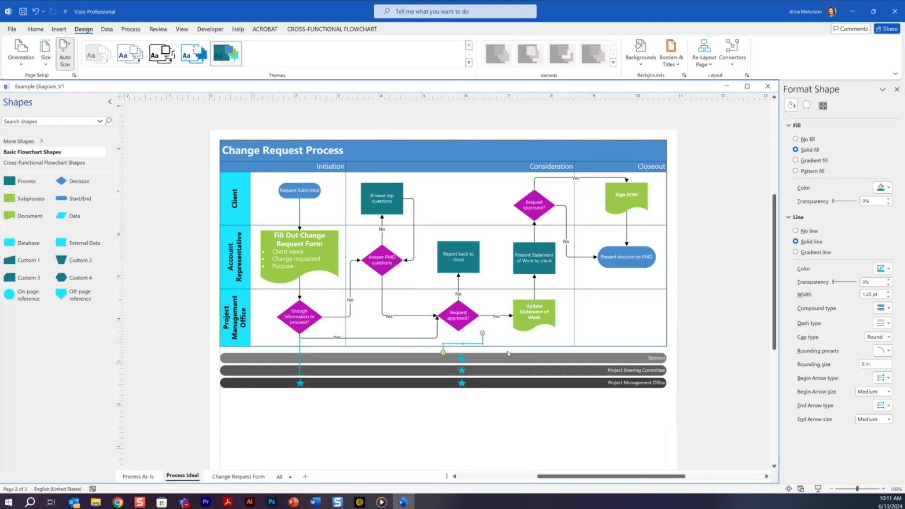
scroll(462, 366, up, 3)
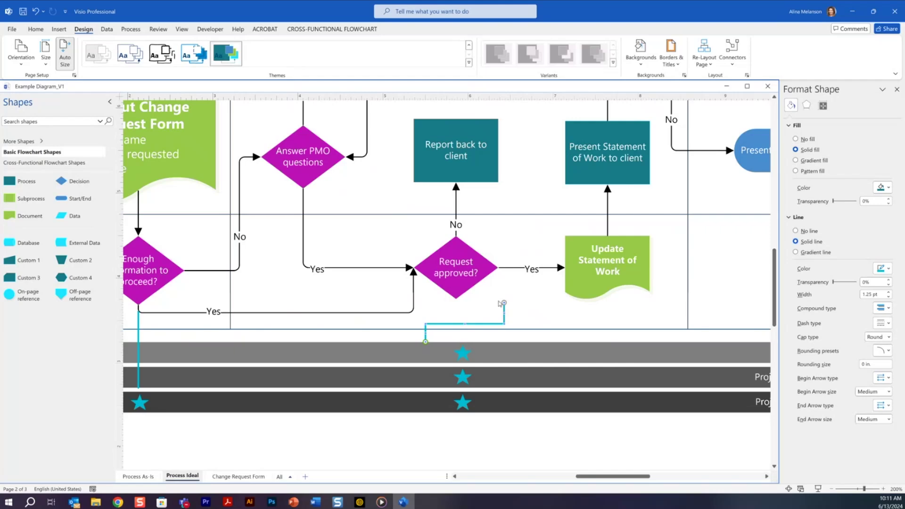
drag(504, 312, 428, 313)
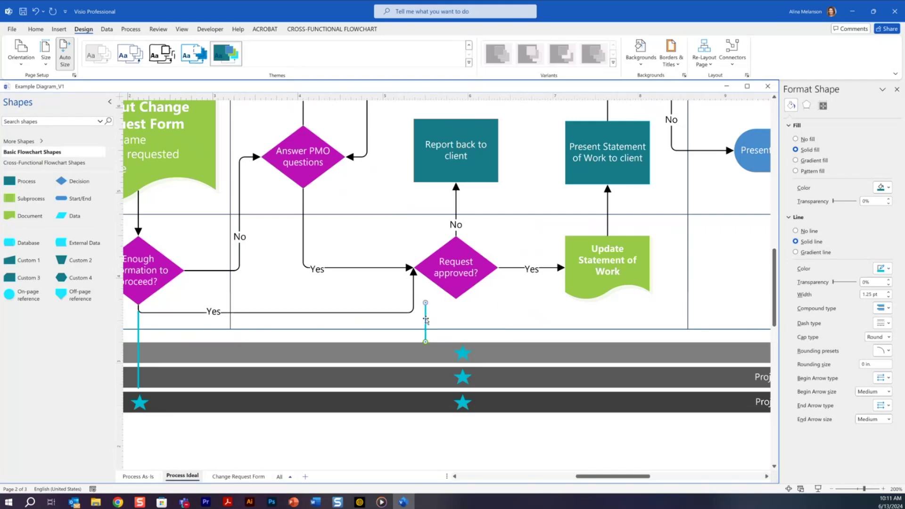
Step: Nudge the line and the star column into alignment, then select the Update Statement of Work shape
key(Right)
key(Right)
key(Right)
key(Right)
key(Right)
key(Right)
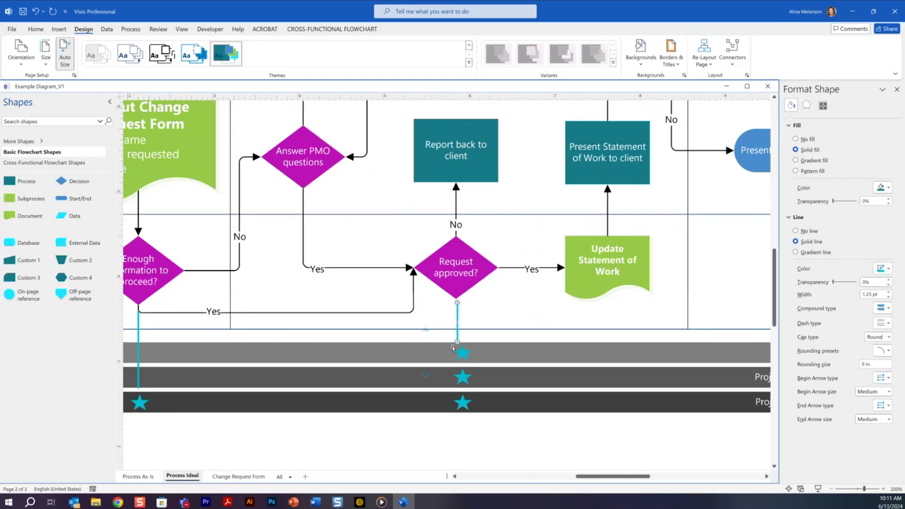
click(463, 353)
key(Left)
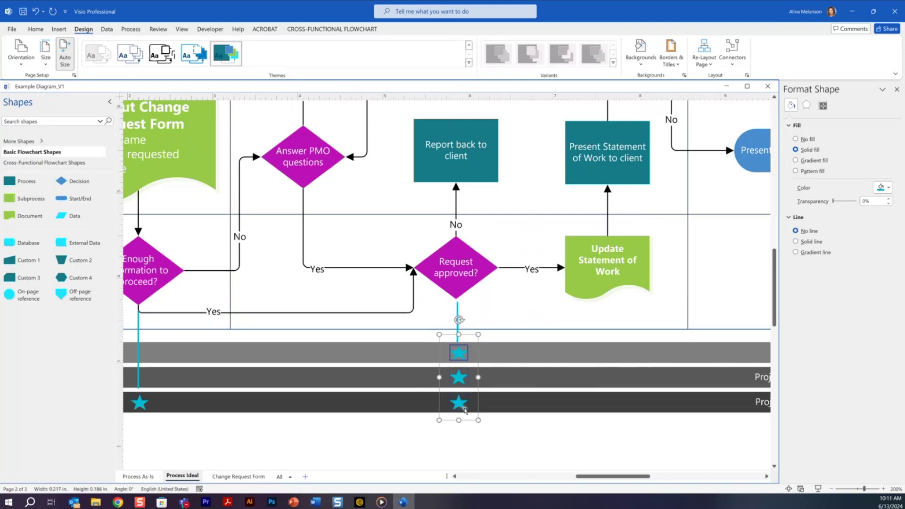
click(523, 441)
scroll(506, 438, down, 2)
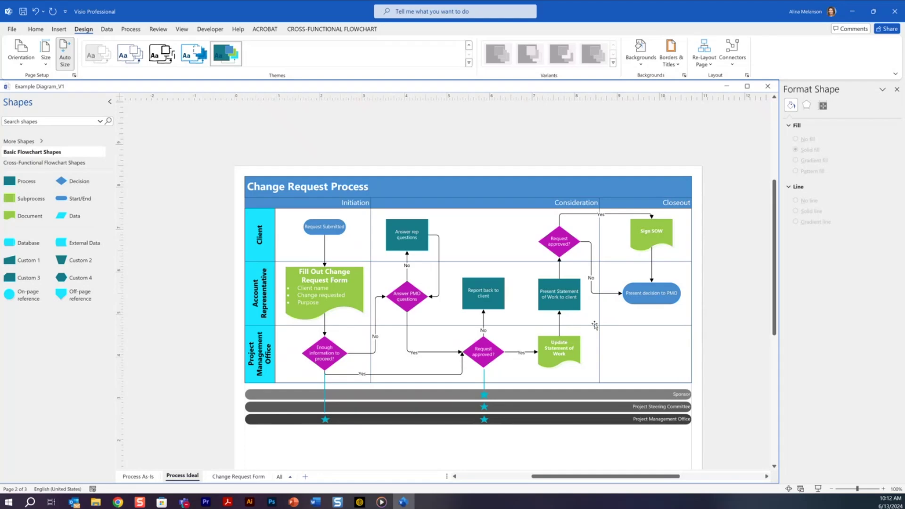
click(565, 353)
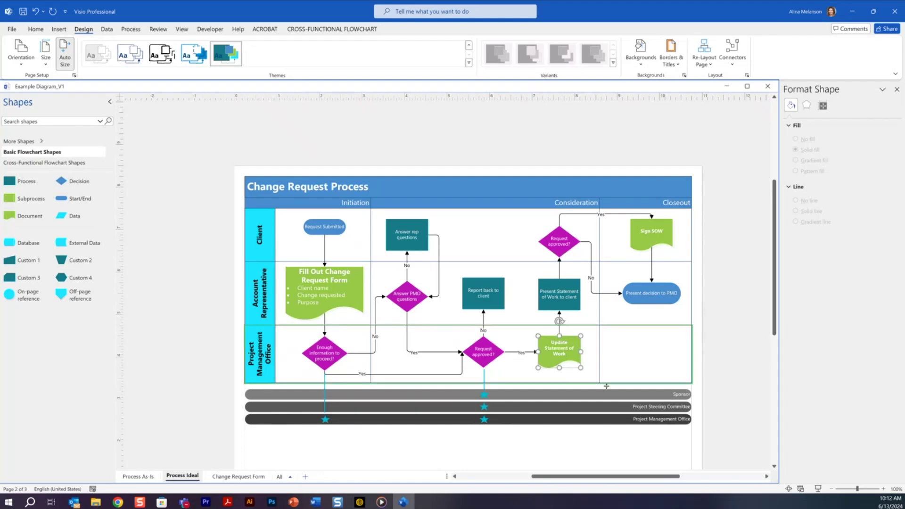
key(alt+Tab)
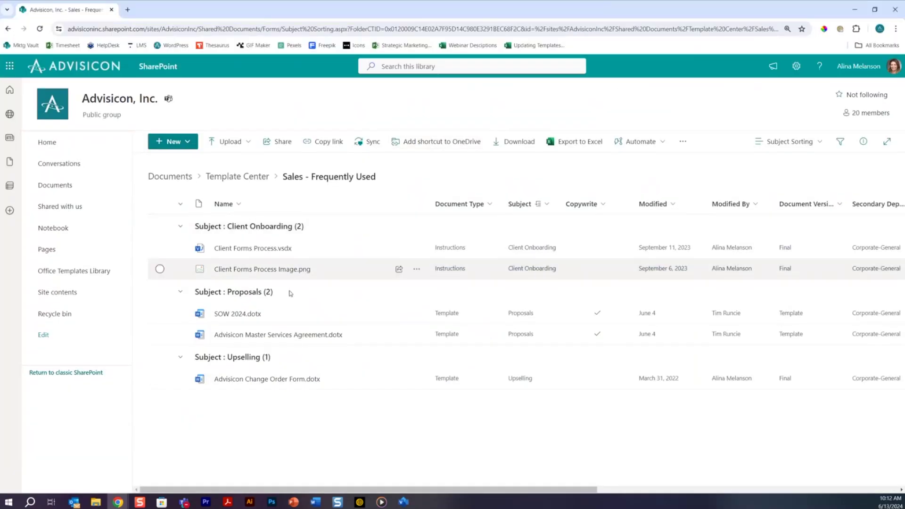
Step: Copy a sharing link to SOW 2024.dotx from SharePoint and minimize the browser
click(160, 314)
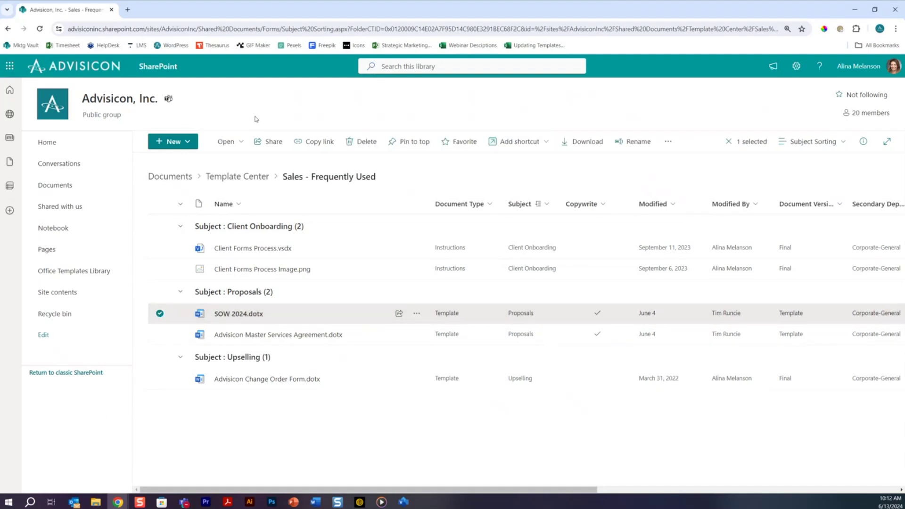
click(326, 142)
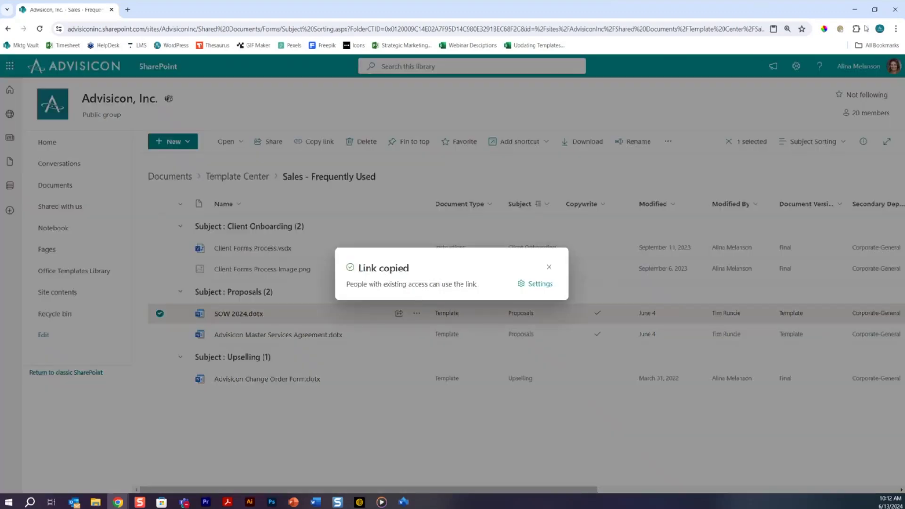
click(855, 10)
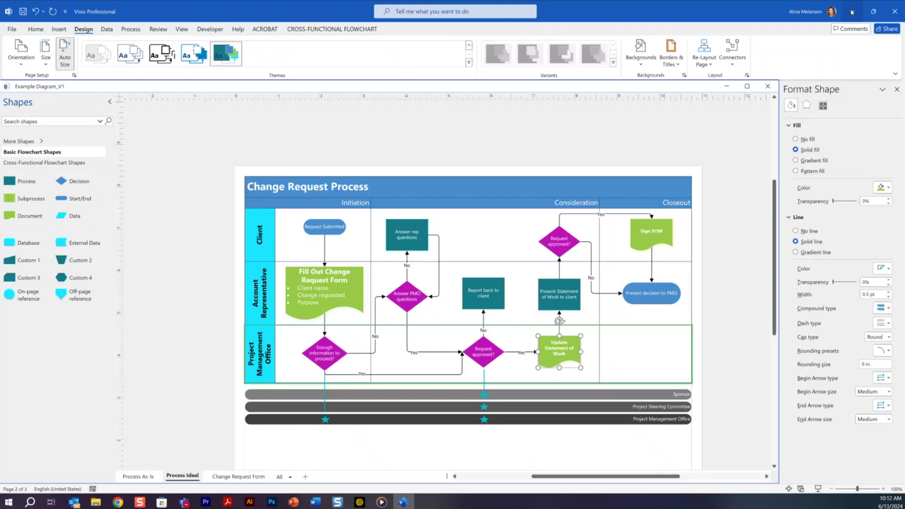
Step: Add a hyperlink to the Update Statement of Work shape using the pasted SOW 2024.dotx link
right_click(571, 347)
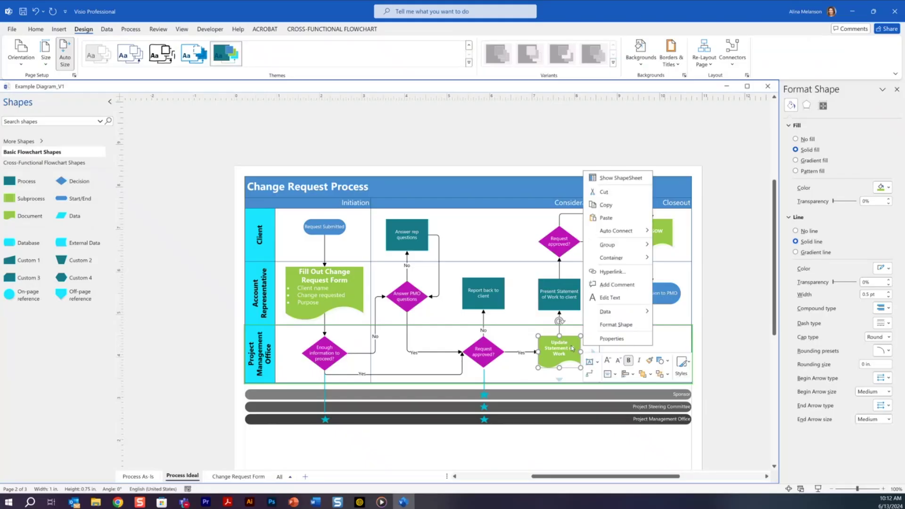
click(616, 273)
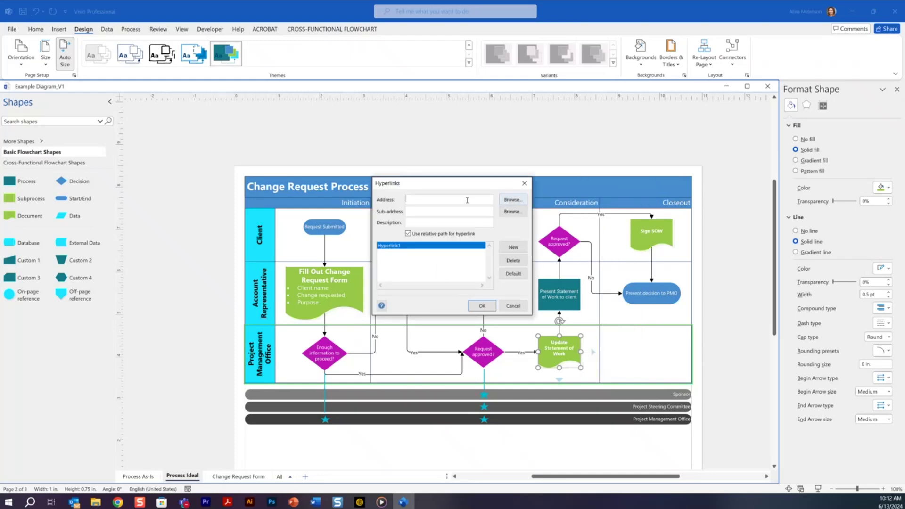
key(ctrl+v)
click(482, 306)
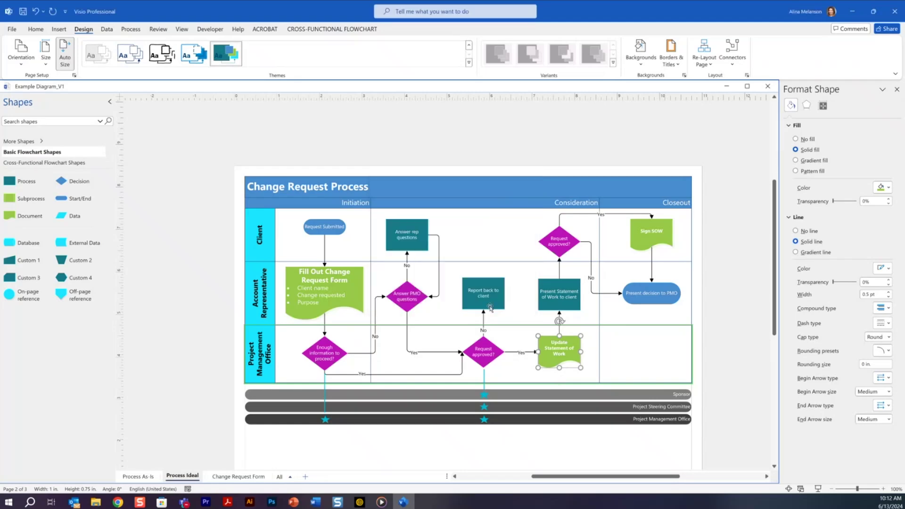
click(732, 382)
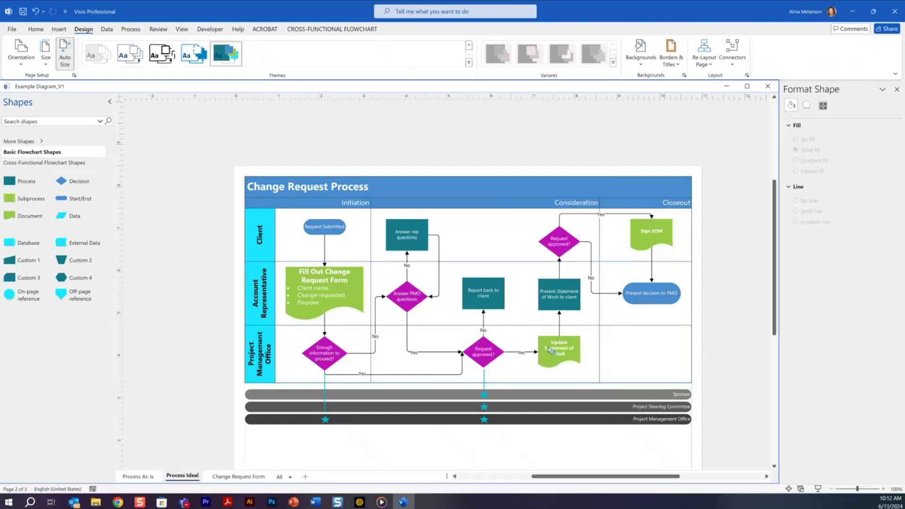
Step: Follow the shape's hyperlink to confirm it opens SOW 2024.dotx, then return to Visio
mouse_move(553, 349)
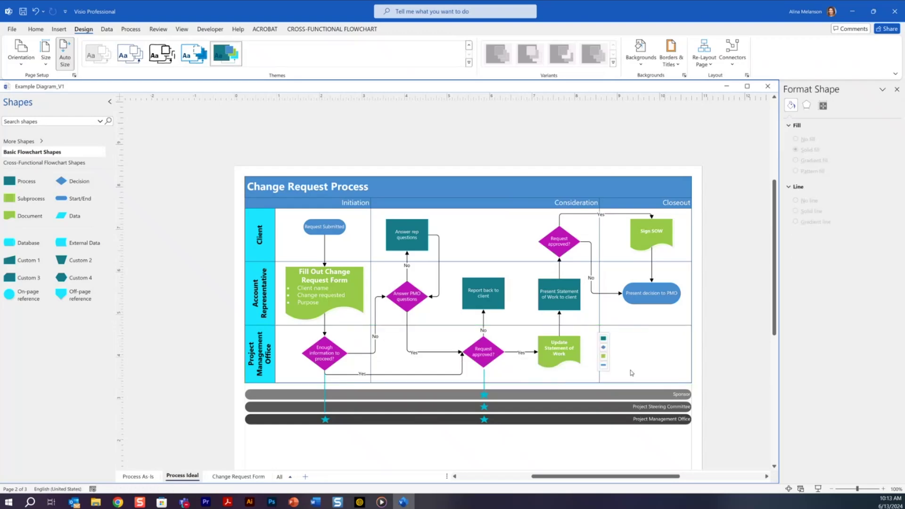
click(554, 353)
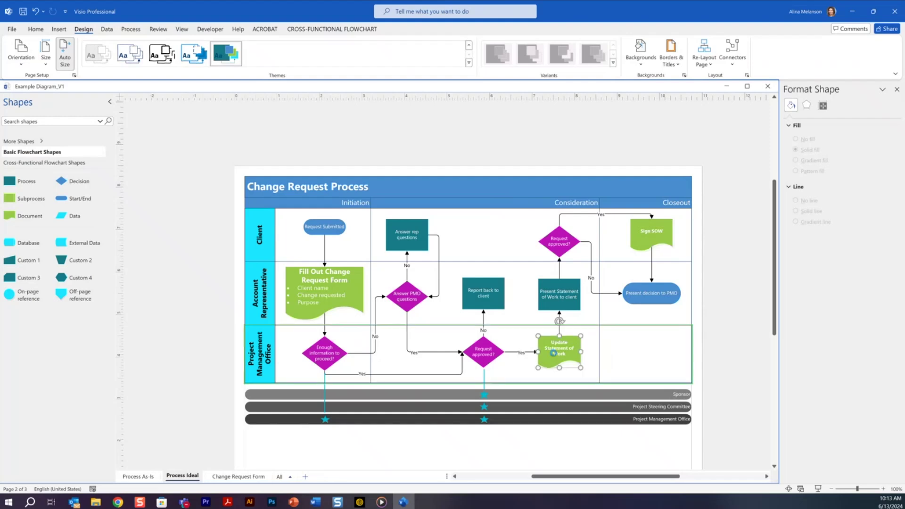
ctrl+click(553, 353)
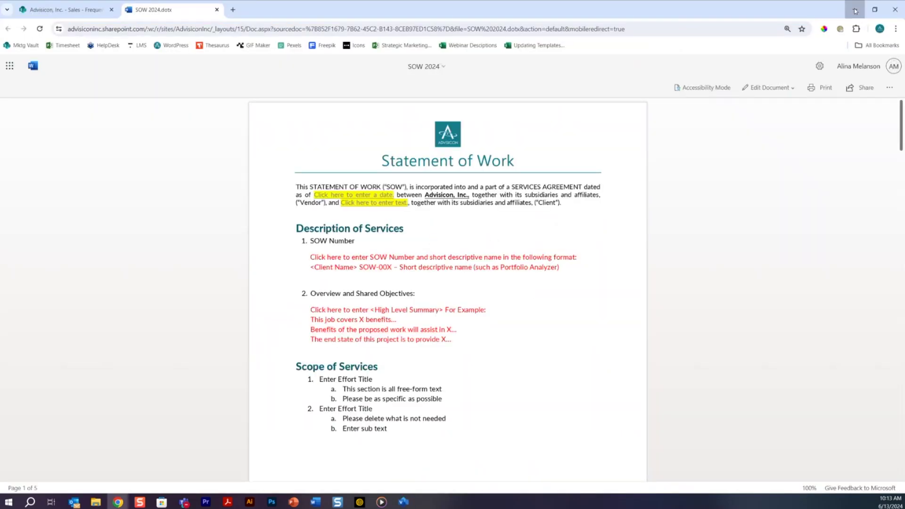
click(855, 10)
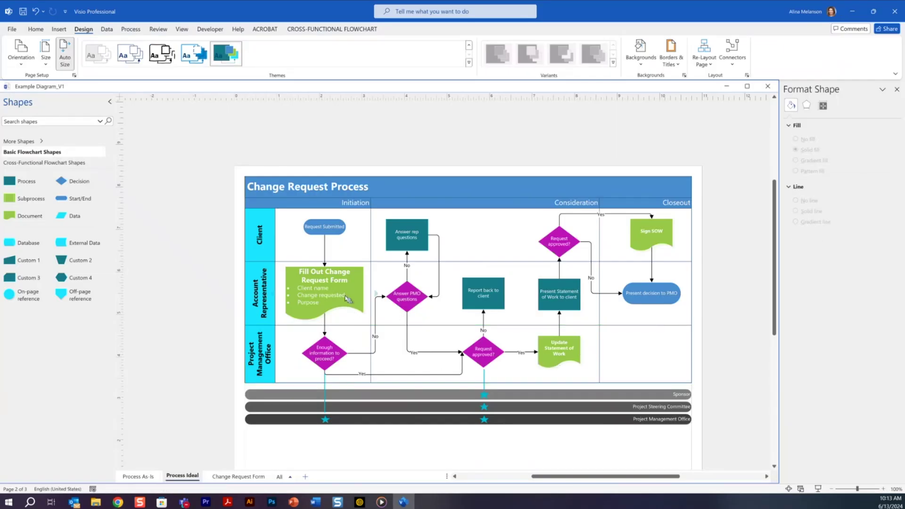
Step: Swap the Fill Out Change Request Form document shape for a rectangle via Change Shape
click(347, 299)
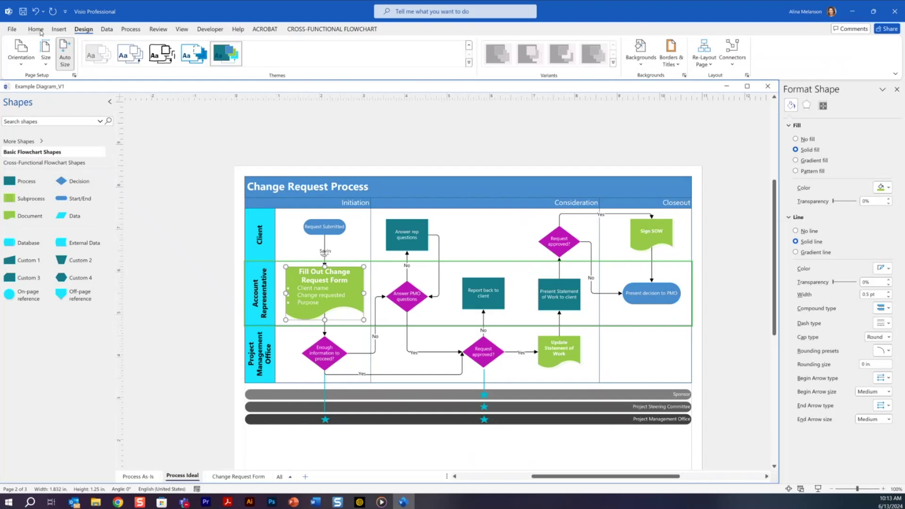
click(37, 30)
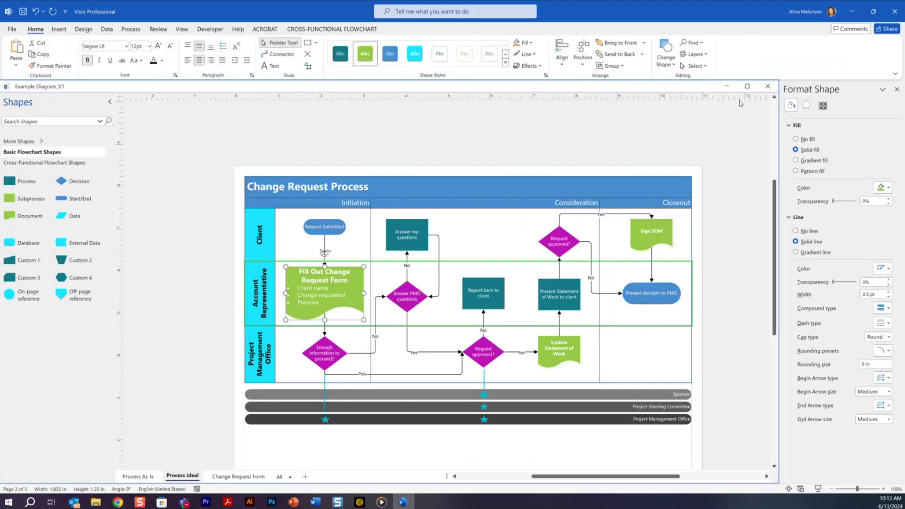
click(663, 62)
click(698, 95)
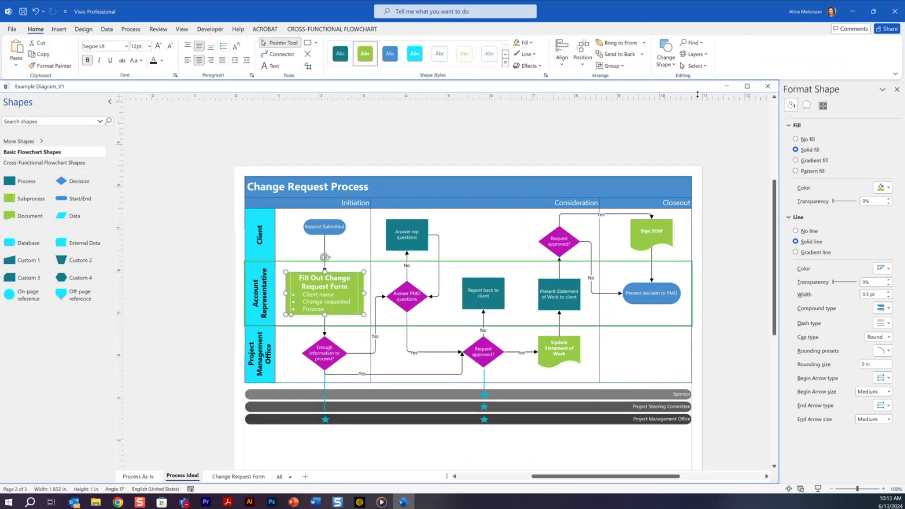
Step: Hyperlink the Fill Out Change Request Form shape to the Change Request Form page at default zoom
right_click(346, 294)
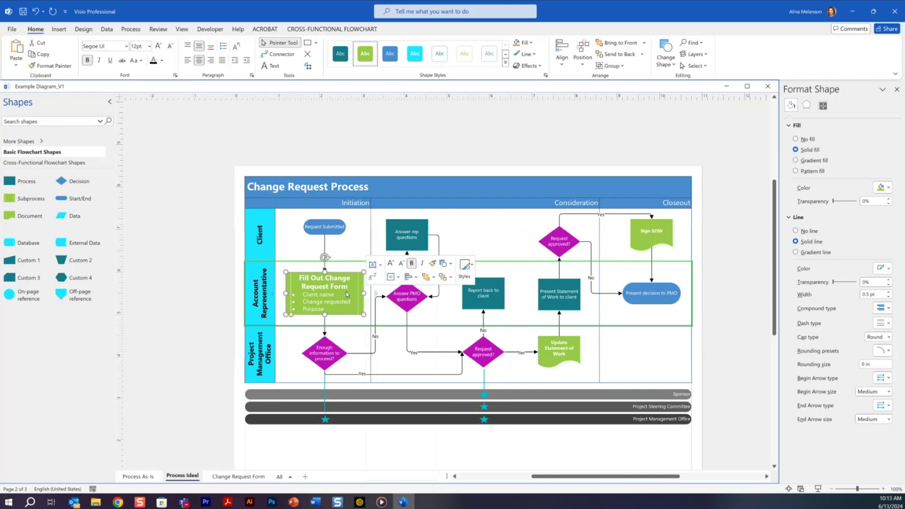
click(400, 407)
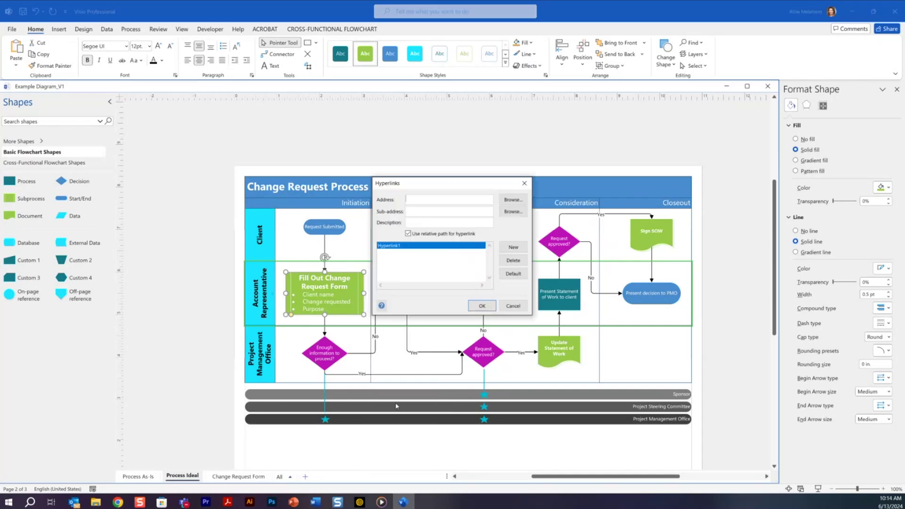
click(513, 212)
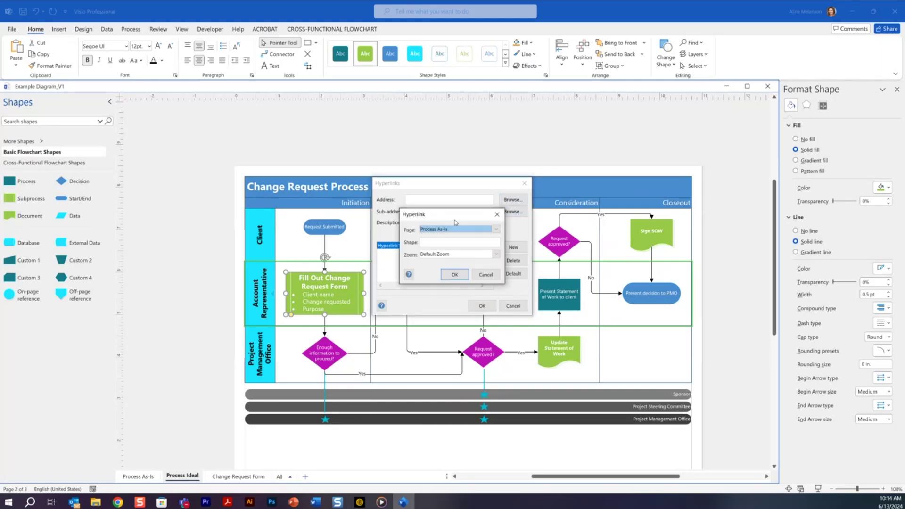
click(497, 230)
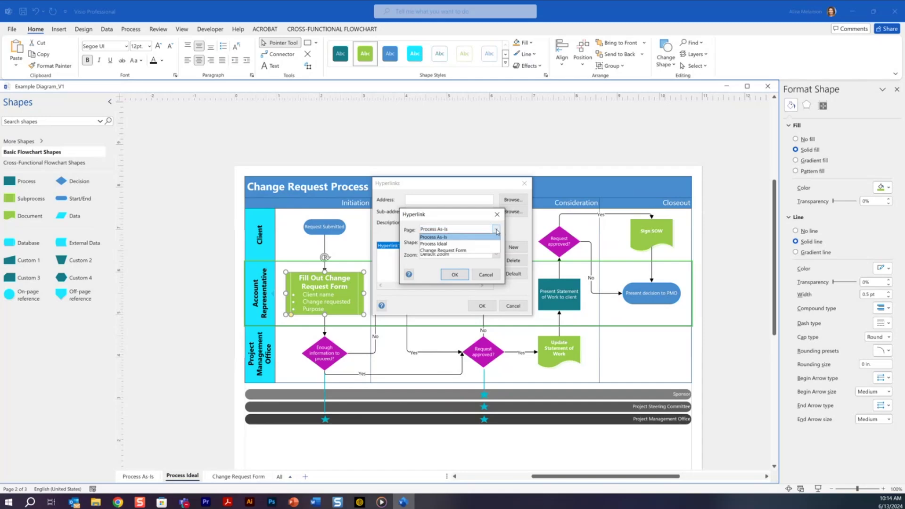
click(436, 250)
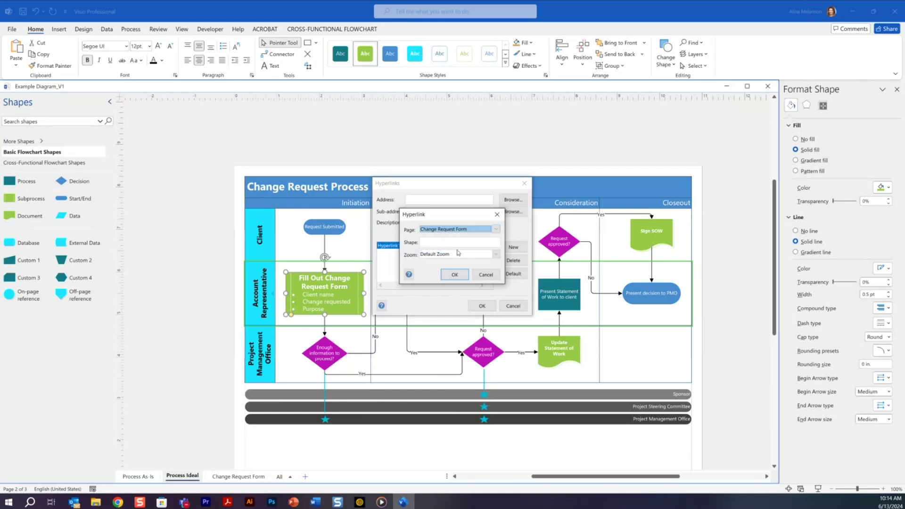
click(495, 255)
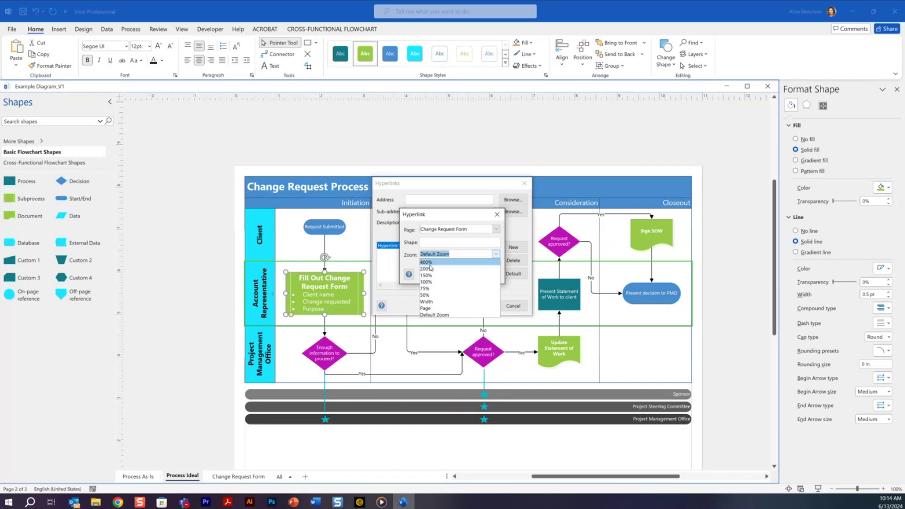
click(411, 264)
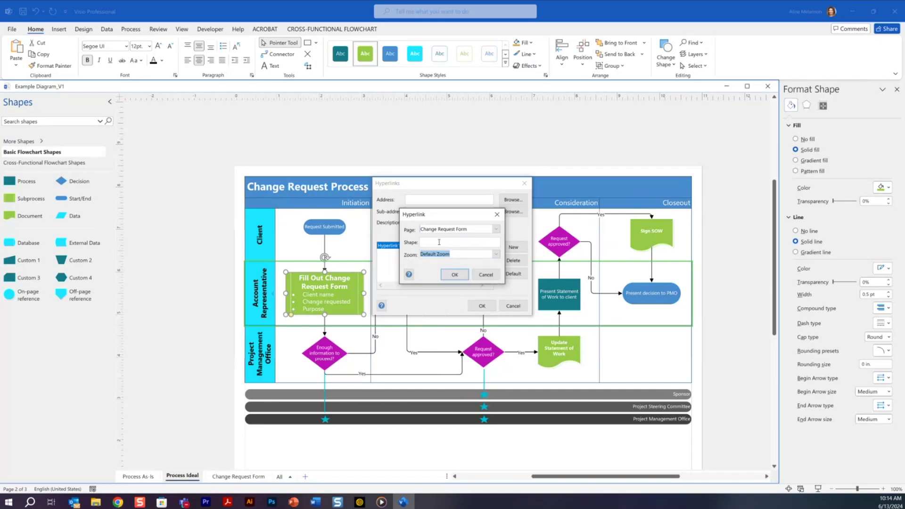
click(439, 242)
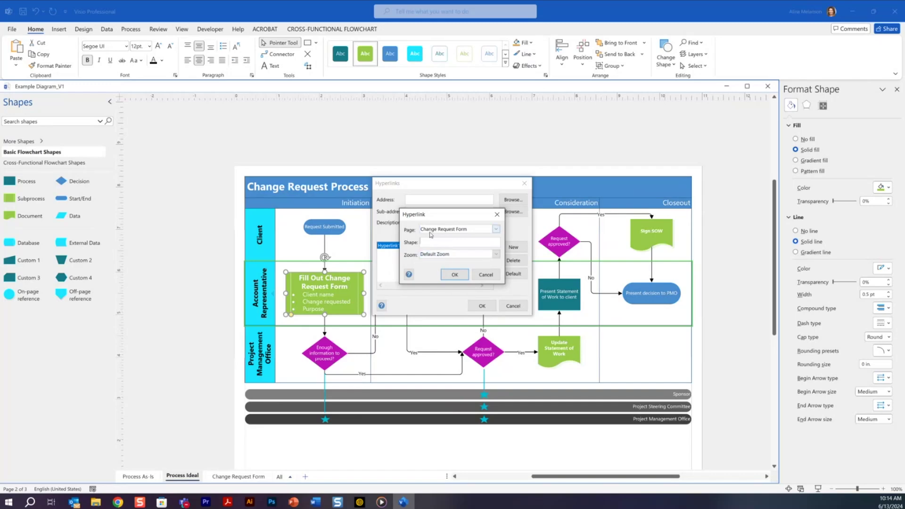
click(461, 278)
click(481, 306)
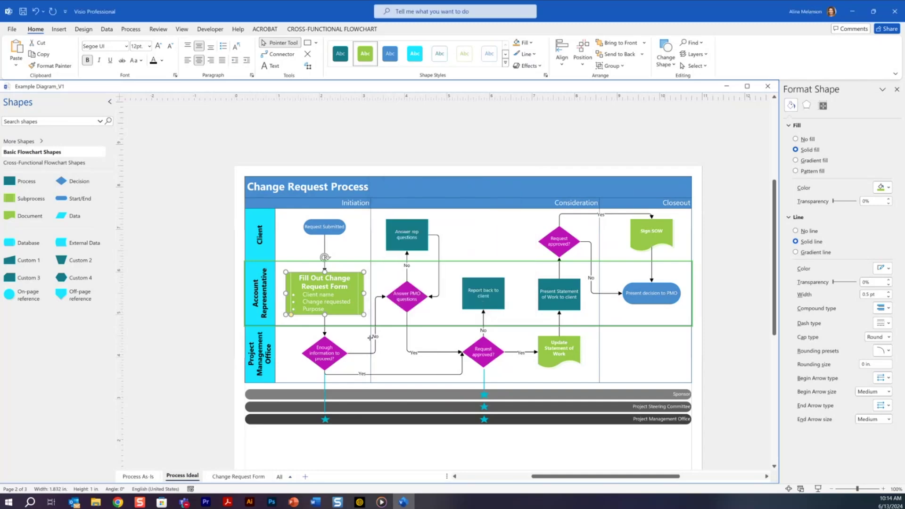
click(396, 347)
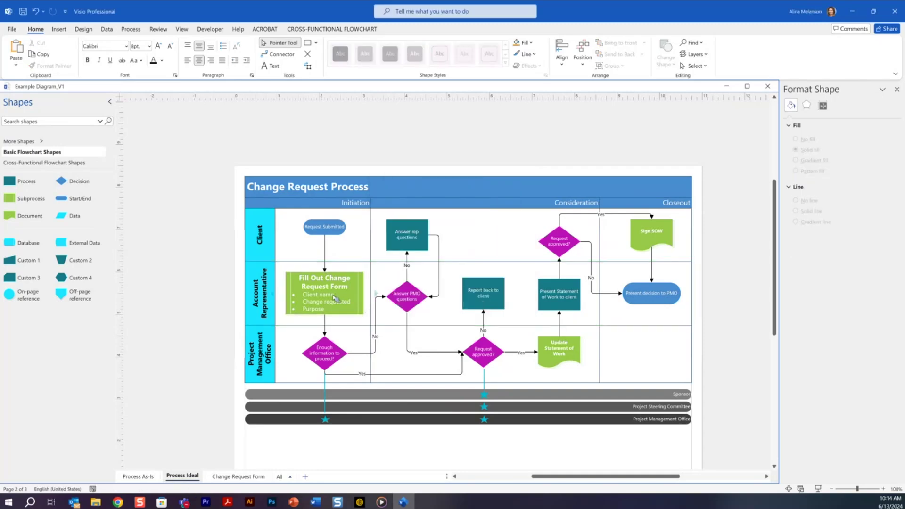
Step: Follow the form shape's link to the Change Request Form page, then return to Process Ideal
click(333, 294)
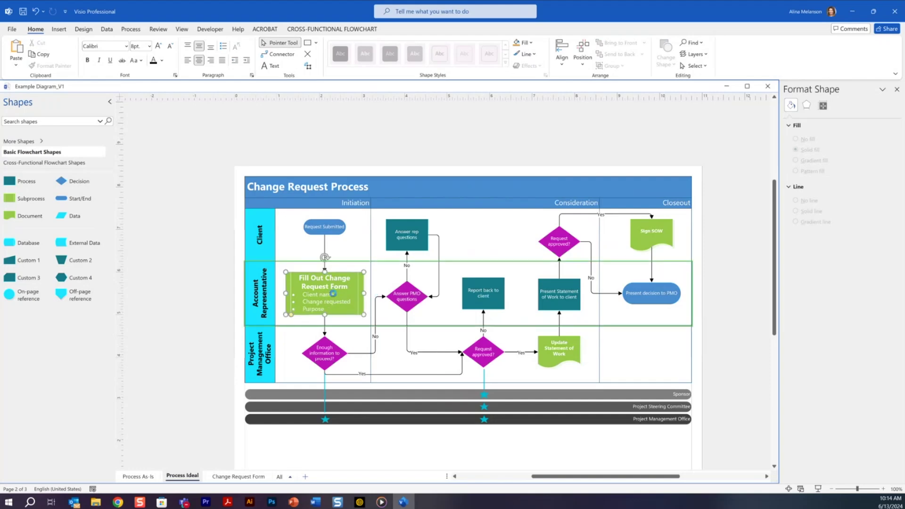
ctrl+click(333, 294)
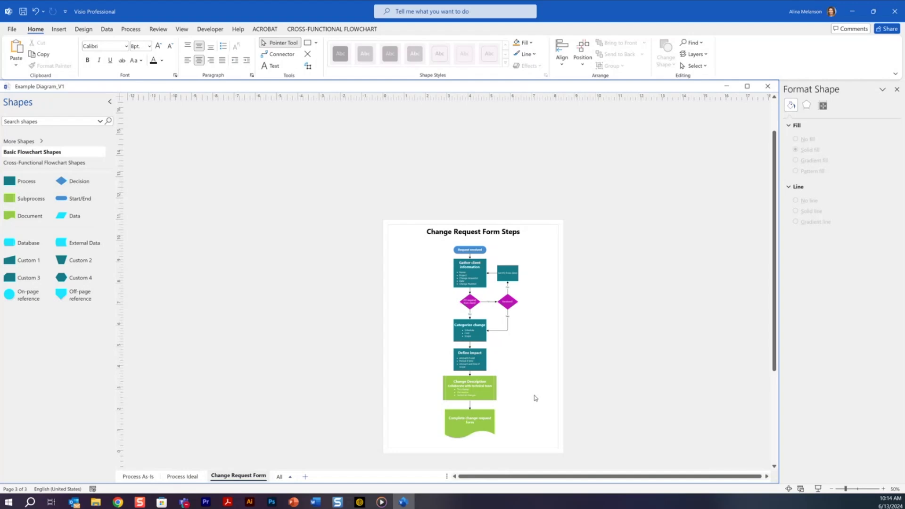
key(ctrl+Page_Up)
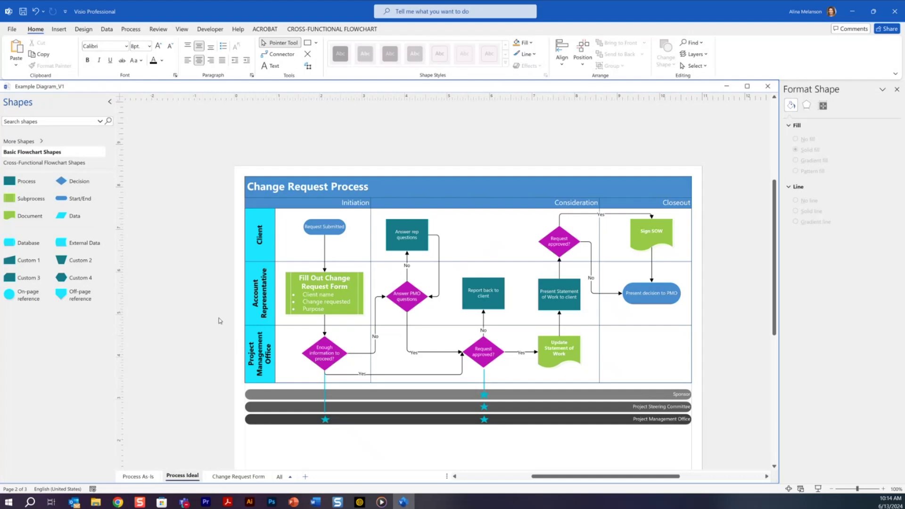
Step: Open and dismiss the Check Diagram options, then go to the File start screen
click(131, 29)
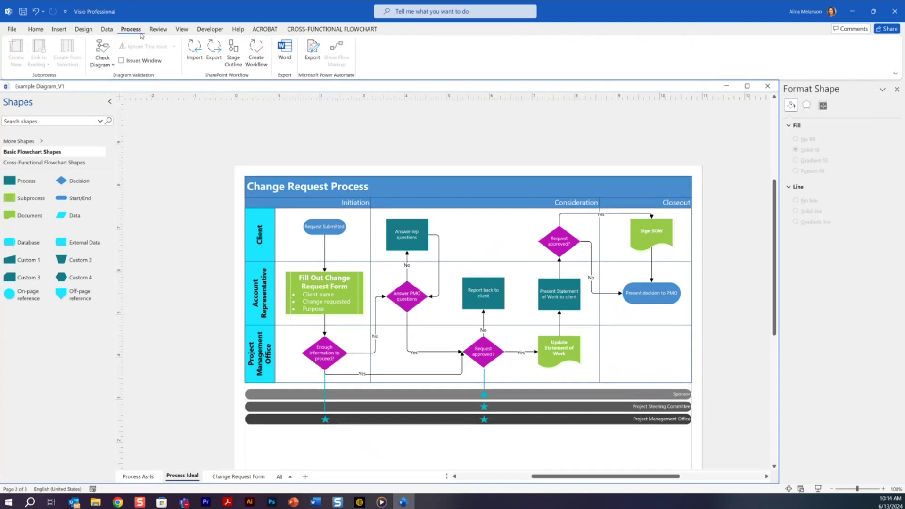
click(112, 64)
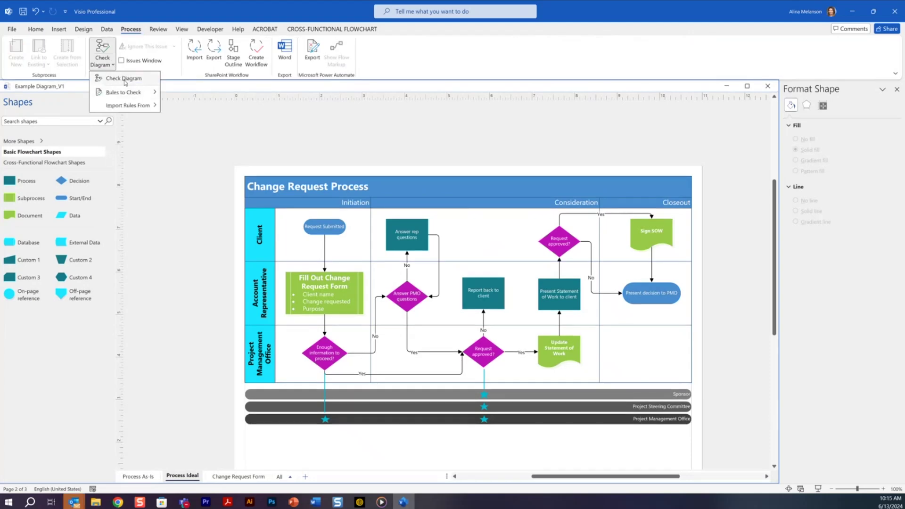
mouse_move(129, 93)
click(162, 182)
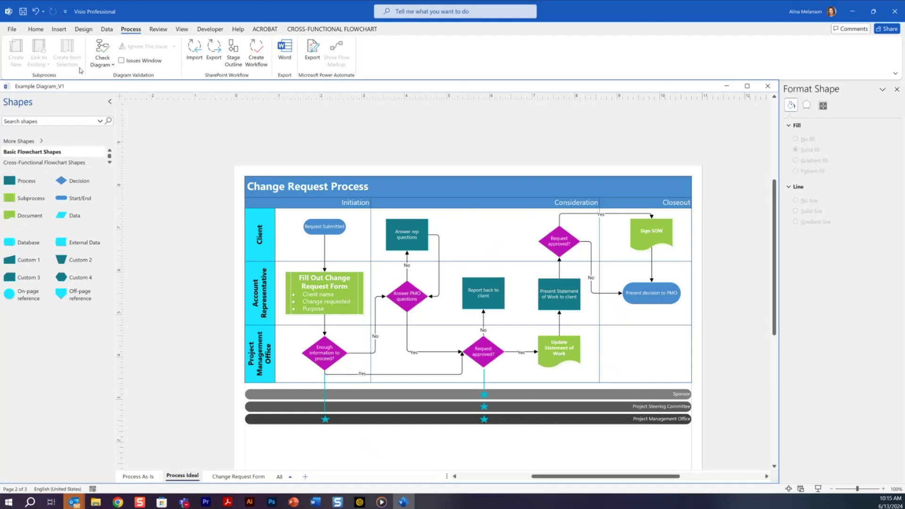
click(12, 29)
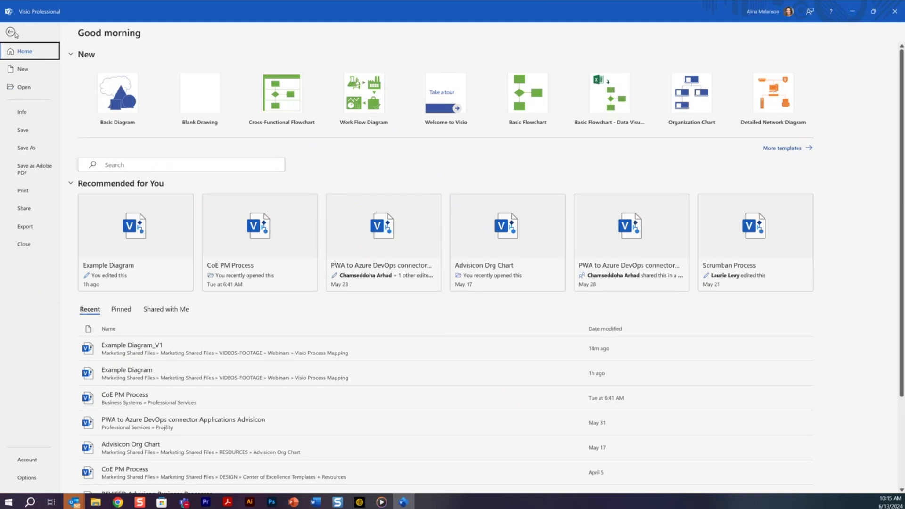
Step: Review Share with People edit/view permissions, Email, and Adobe PDF Shared Review options, then return to the flowchart
click(28, 213)
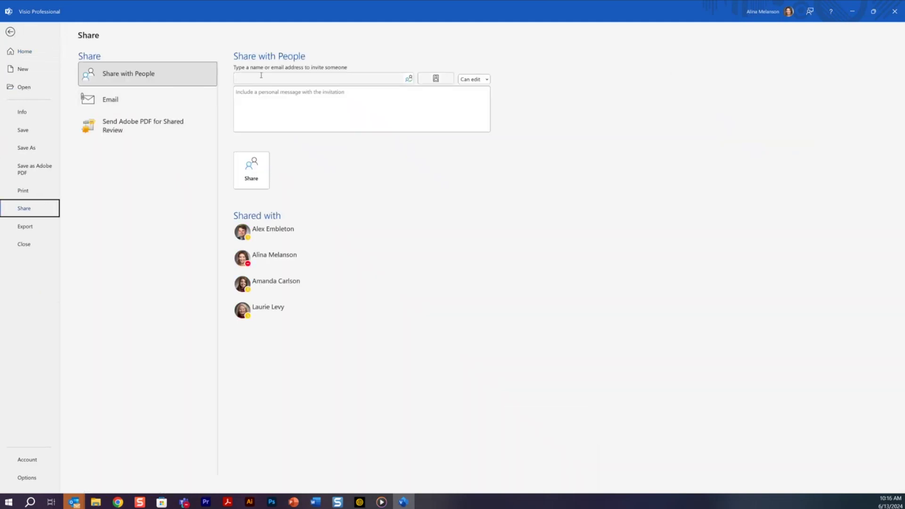
click(482, 80)
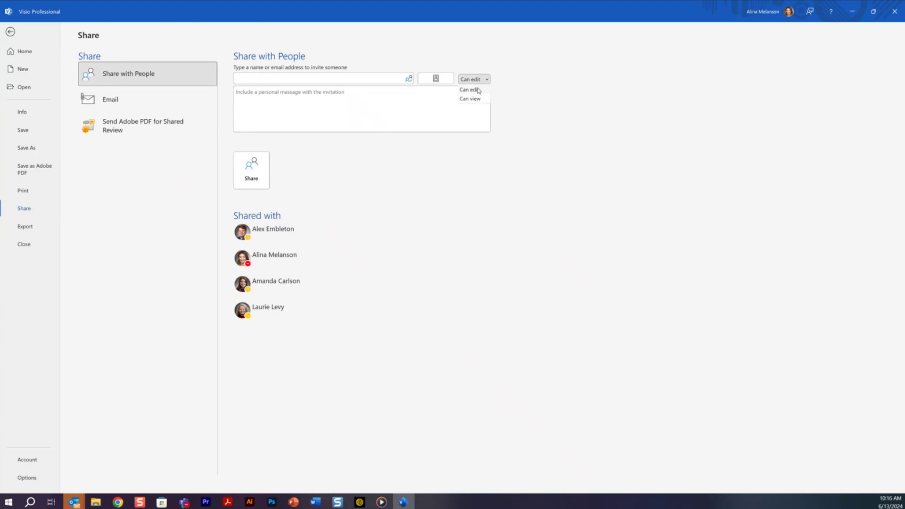
key(Escape)
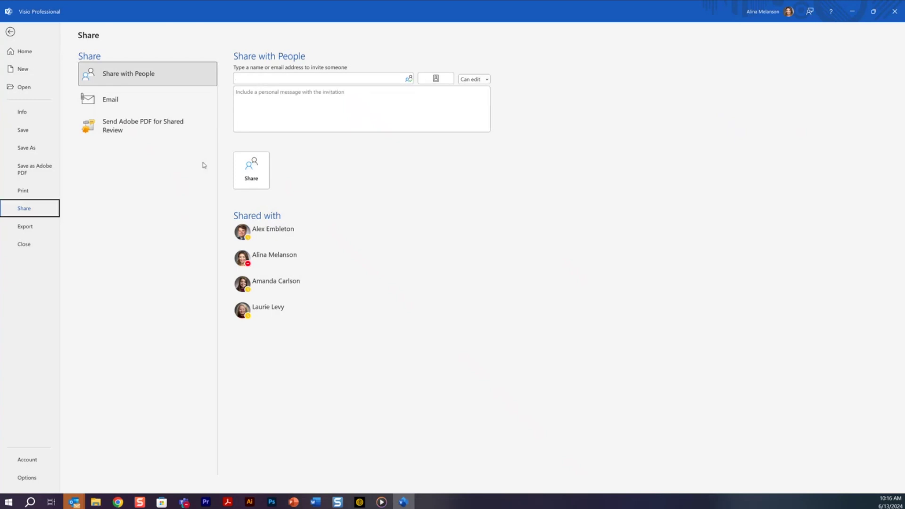
click(153, 103)
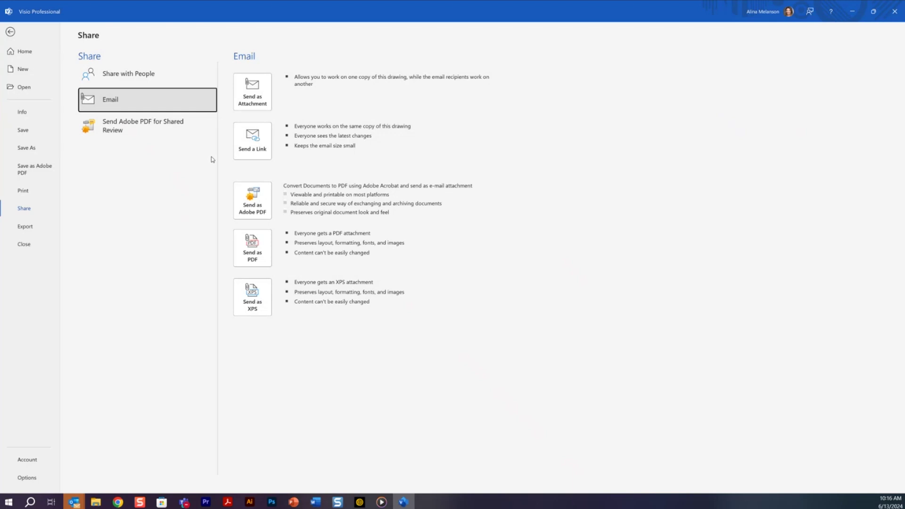
click(148, 125)
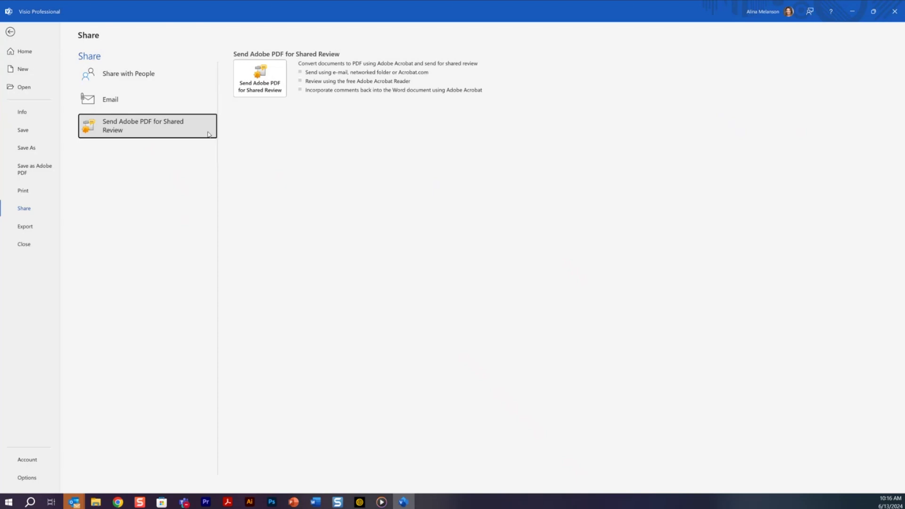
click(10, 33)
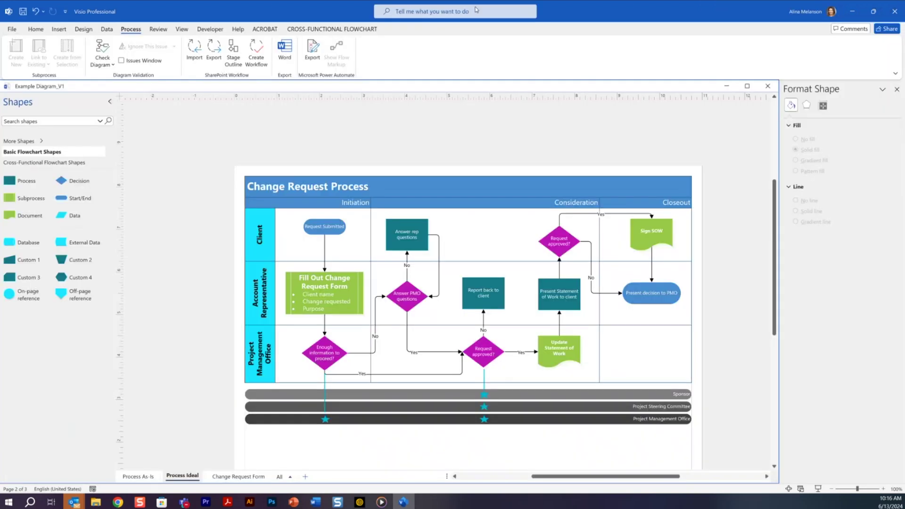
click(535, 12)
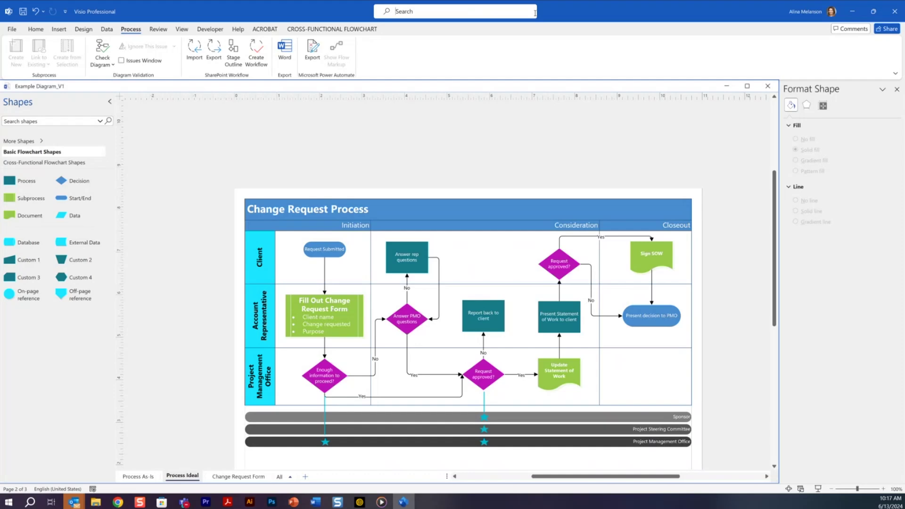
text(version)
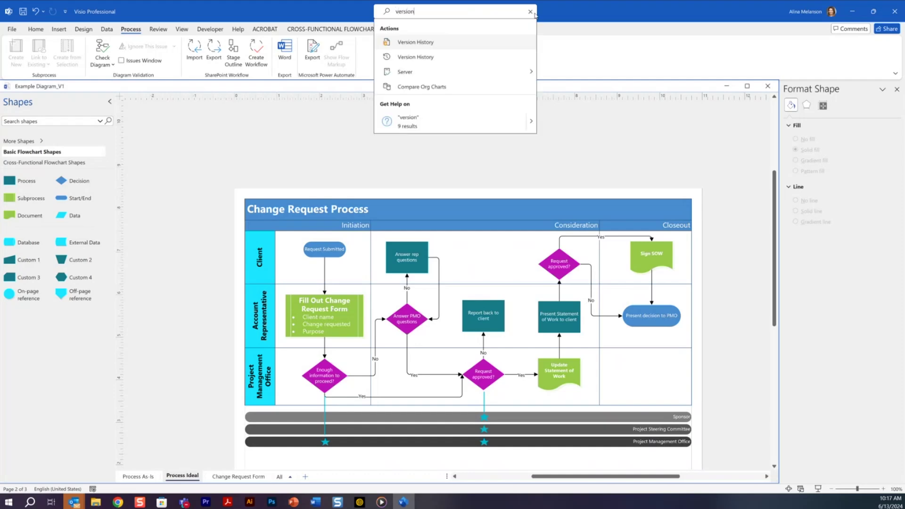
click(416, 46)
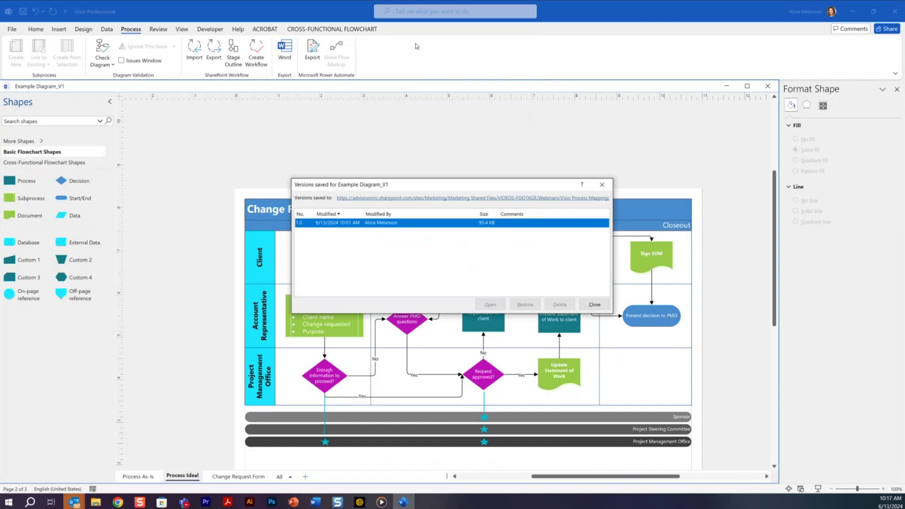
click(595, 304)
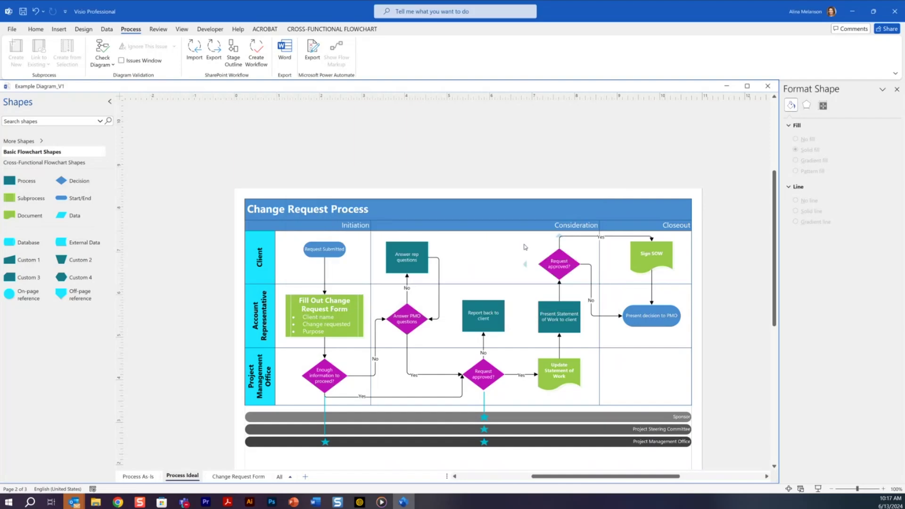